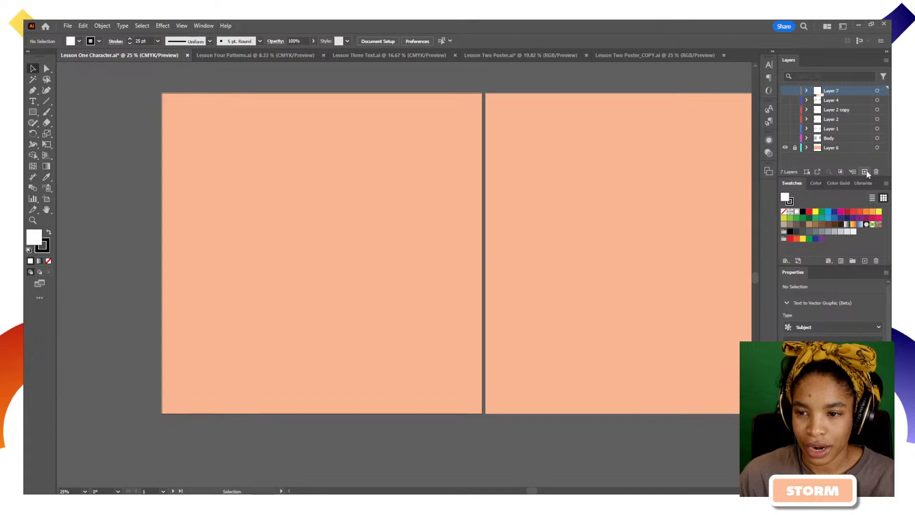
# Step: Add a new layer and draw a white, black-outlined circle about 827 pt in diameter on the first artboard
pyautogui.click(865, 172)
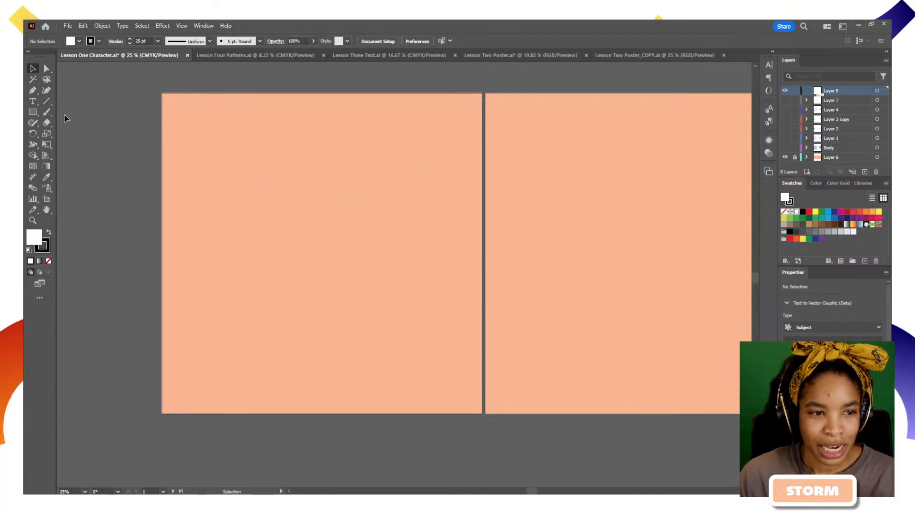
pyautogui.click(34, 114)
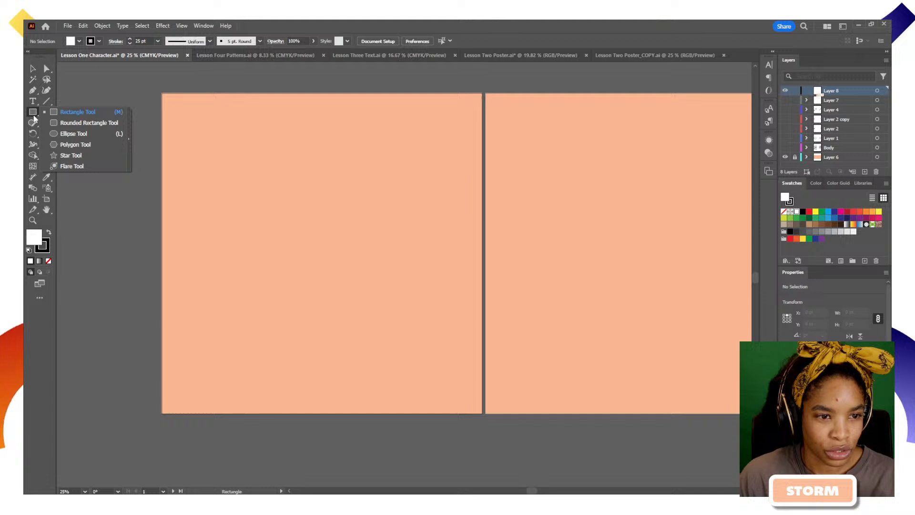
pyautogui.click(72, 135)
pyautogui.moveTo(276, 195); pyautogui.dragTo(409, 328)
pyautogui.press('v')
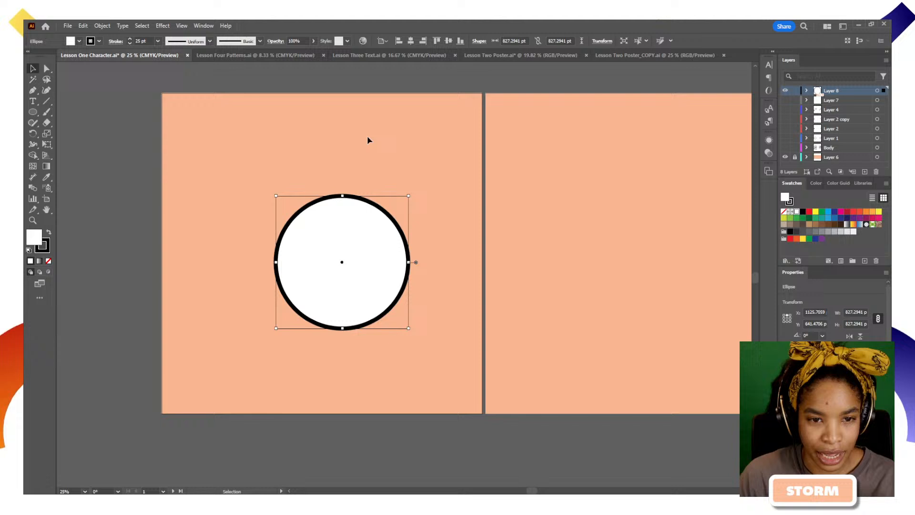
# Step: Center the circle horizontally and vertically on the artboard and deselect it
pyautogui.click(411, 42)
pyautogui.click(449, 41)
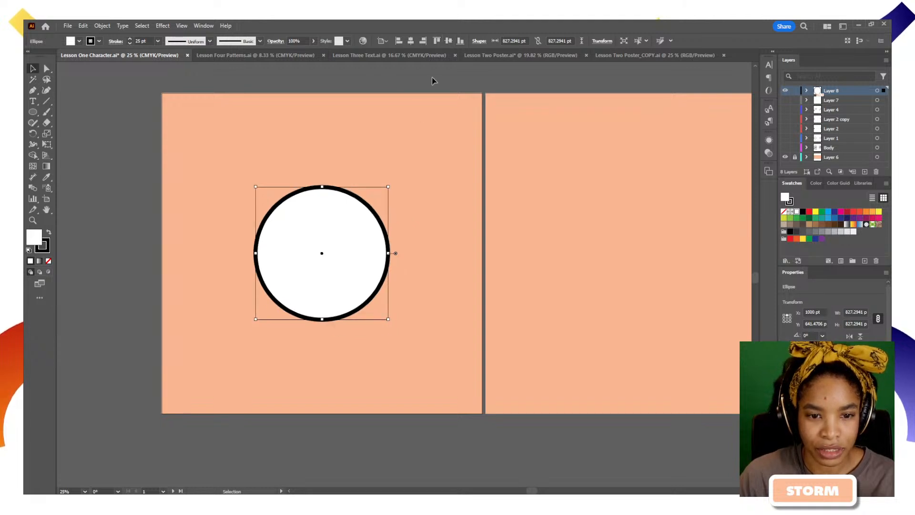
pyautogui.click(418, 176)
pyautogui.moveTo(357, 134); pyautogui.dragTo(365, 169)
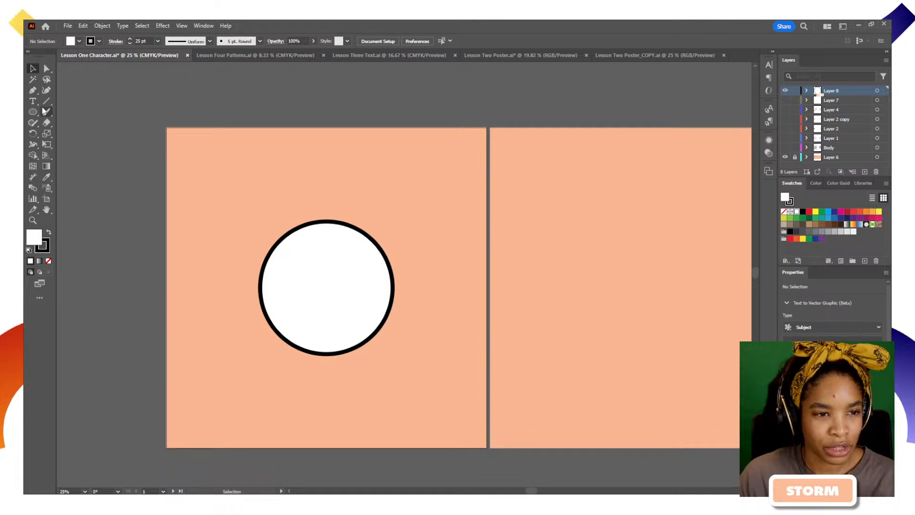
# Step: Draw a square about 429 pt wide and position it above and to the right of the circle
pyautogui.moveTo(37, 110); pyautogui.dragTo(67, 113)
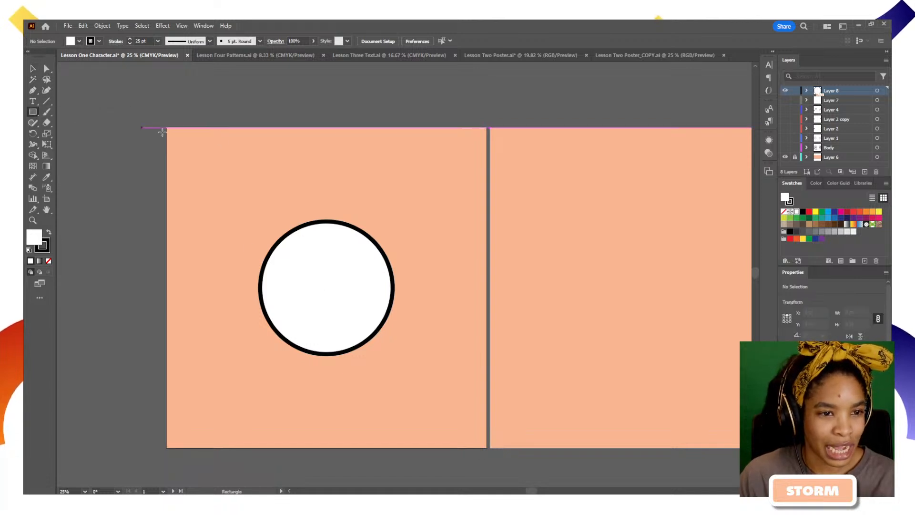
pyautogui.moveTo(408, 181)
pyautogui.mouseDown()
pyautogui.moveTo(477, 253)
pyautogui.moveTo(452, 249)
pyautogui.mouseUp()
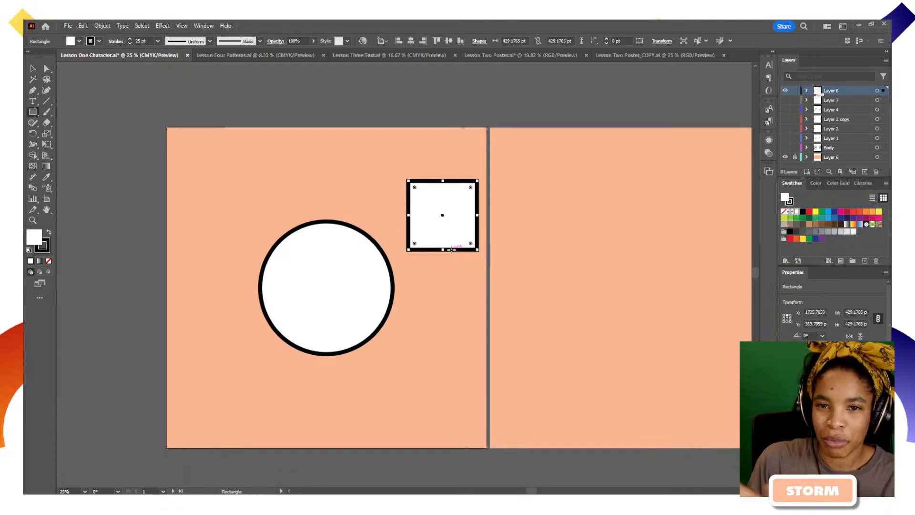
pyautogui.press('v')
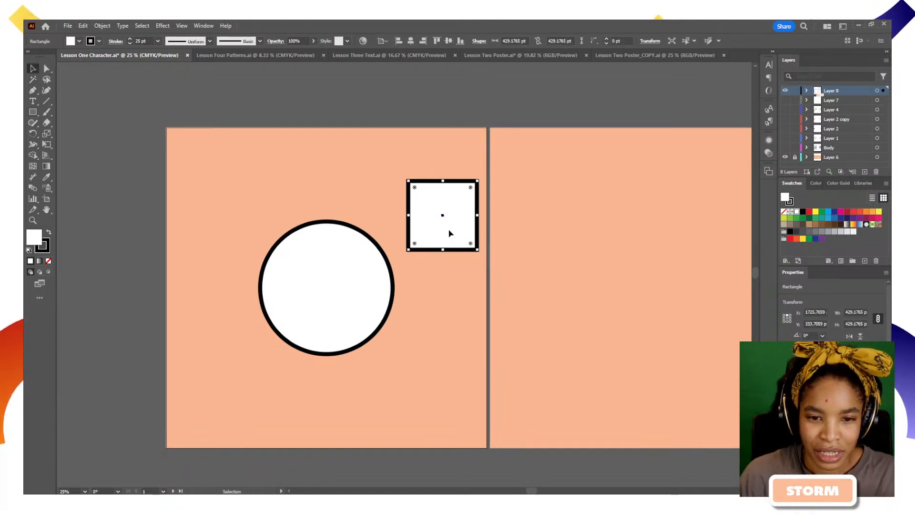
pyautogui.moveTo(450, 234)
pyautogui.mouseDown()
pyautogui.moveTo(433, 205)
pyautogui.moveTo(447, 225)
pyautogui.mouseUp()
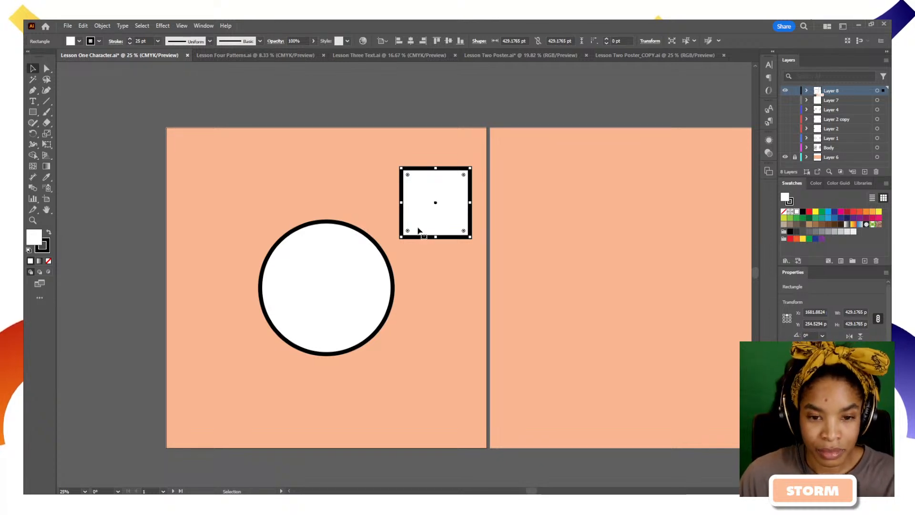
# Step: Rotate the square 45° so it stands as a diamond
pyautogui.press('r')
pyautogui.click(33, 69)
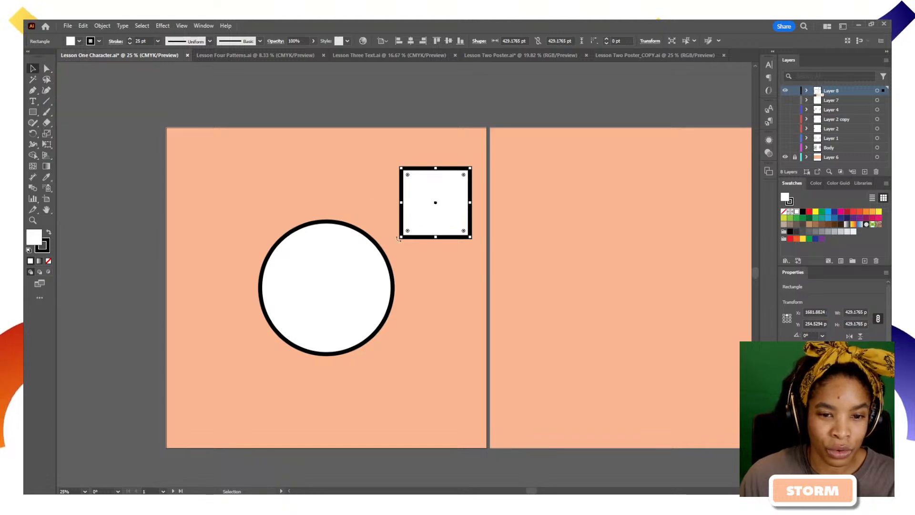
pyautogui.moveTo(399, 238); pyautogui.dragTo(419, 261)
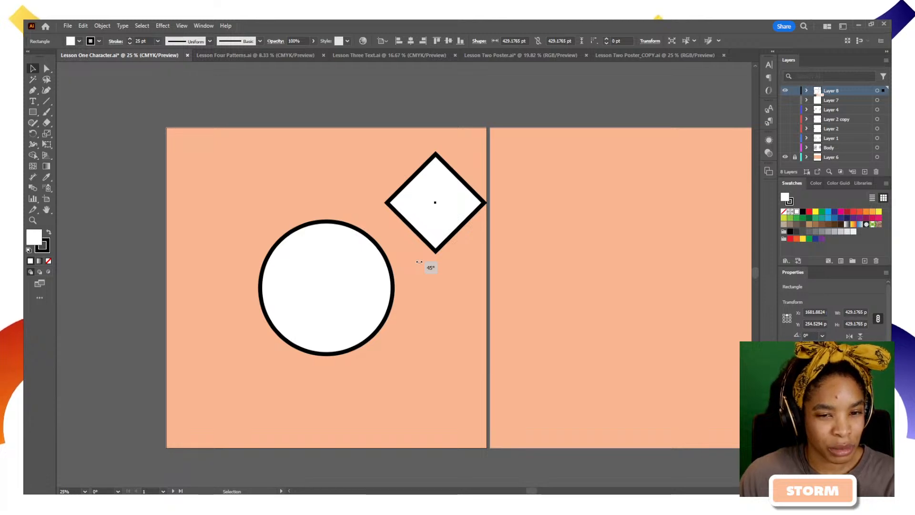
pyautogui.moveTo(420, 262); pyautogui.dragTo(419, 262)
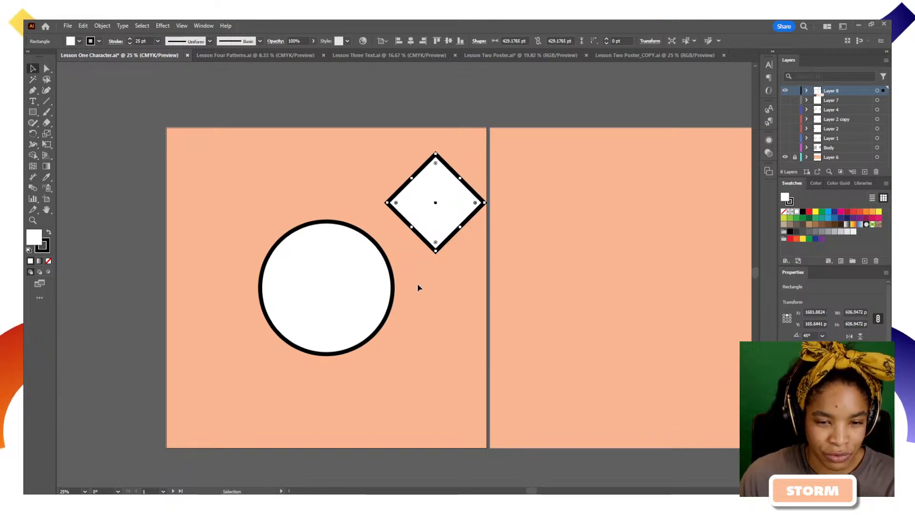
pyautogui.click(32, 91)
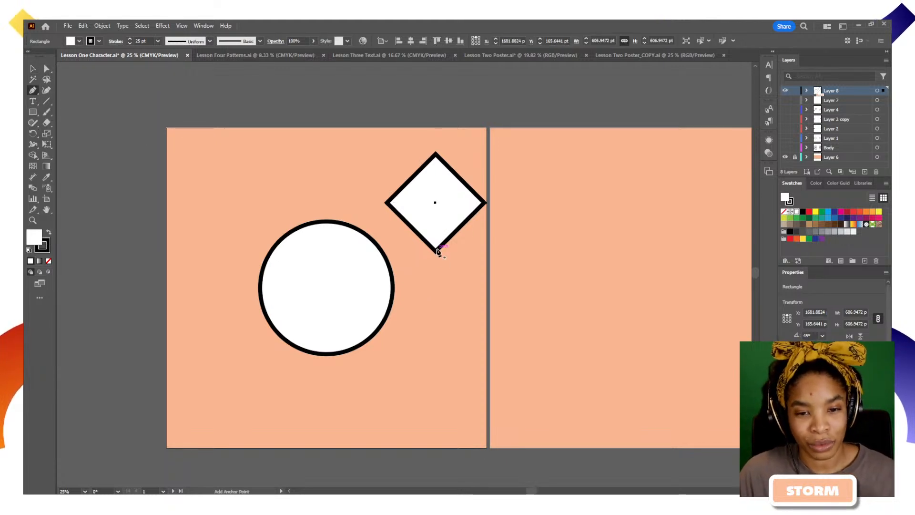
pyautogui.press('z')
pyautogui.moveTo(437, 250); pyautogui.dragTo(481, 259)
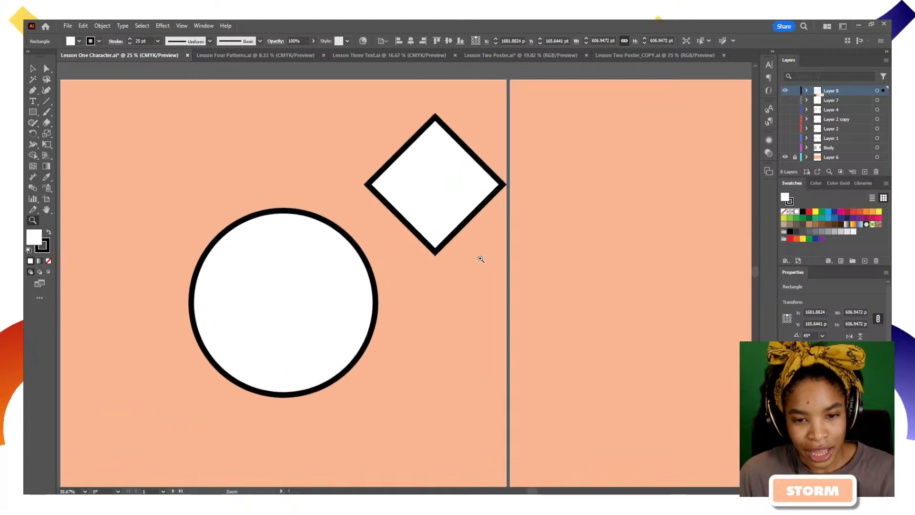
pyautogui.press('a')
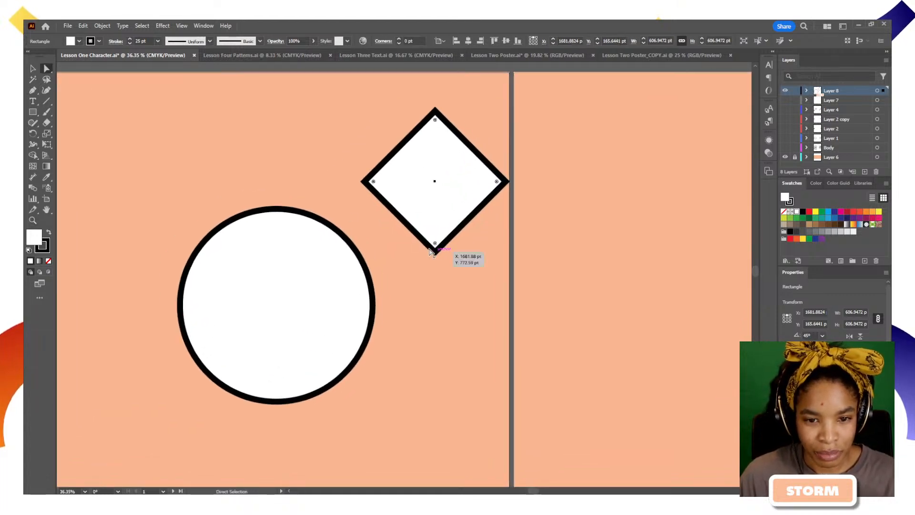
pyautogui.press('v')
pyautogui.press('\\')
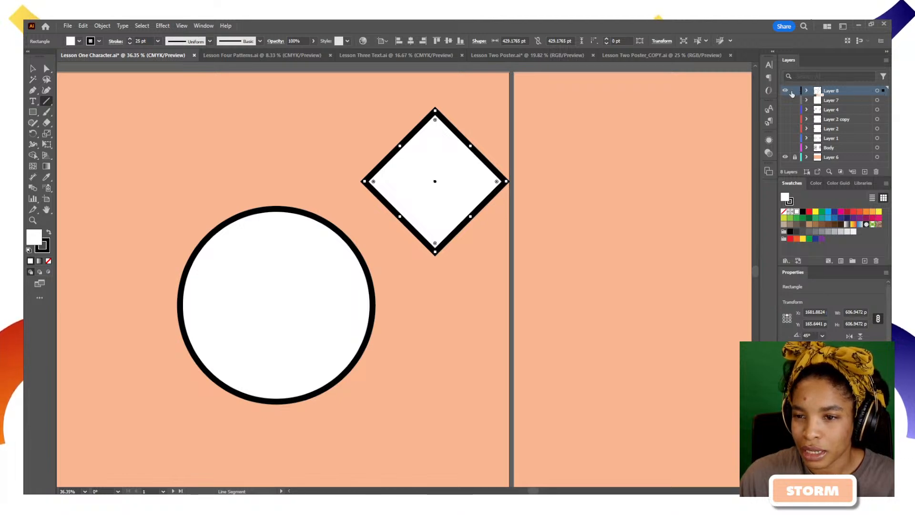
# Step: Create another new layer above the shapes' layer and move the diamond into it
pyautogui.hotkey('ctrl', 'shift', 'a')
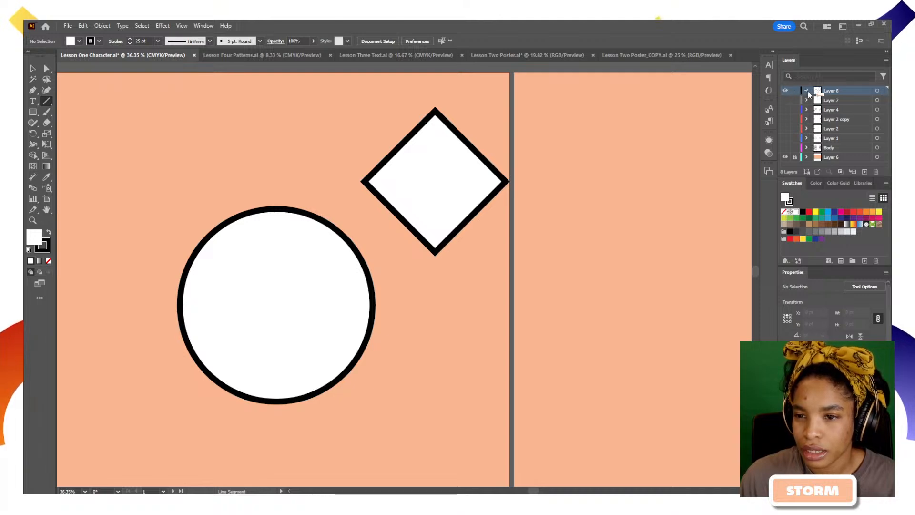
pyautogui.click(806, 90)
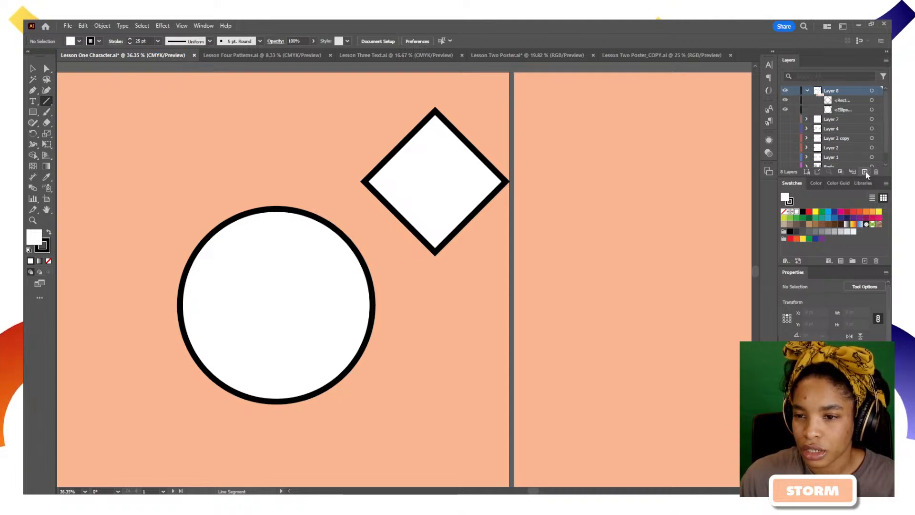
pyautogui.click(865, 171)
pyautogui.moveTo(837, 111); pyautogui.dragTo(840, 91)
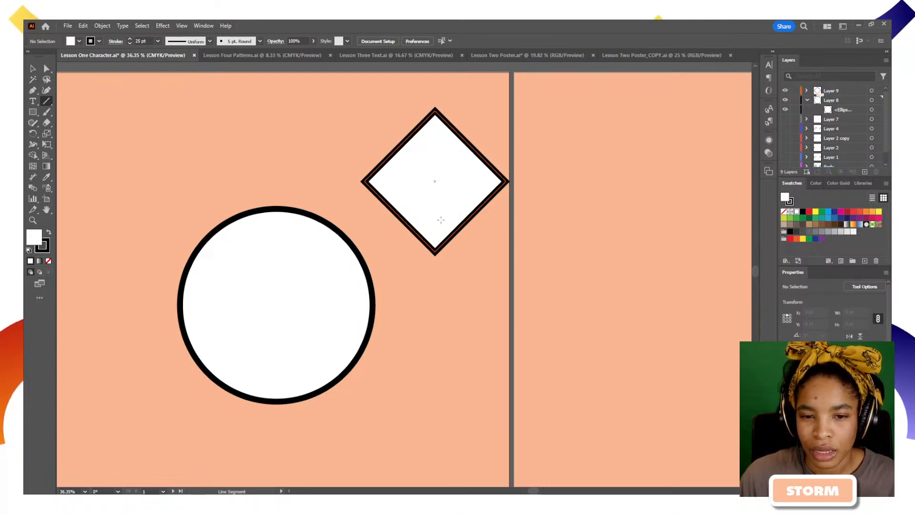
# Step: Remove the diamond's bottom anchor point with the Pen tool to turn it into a triangle
pyautogui.press('v')
pyautogui.click(422, 198)
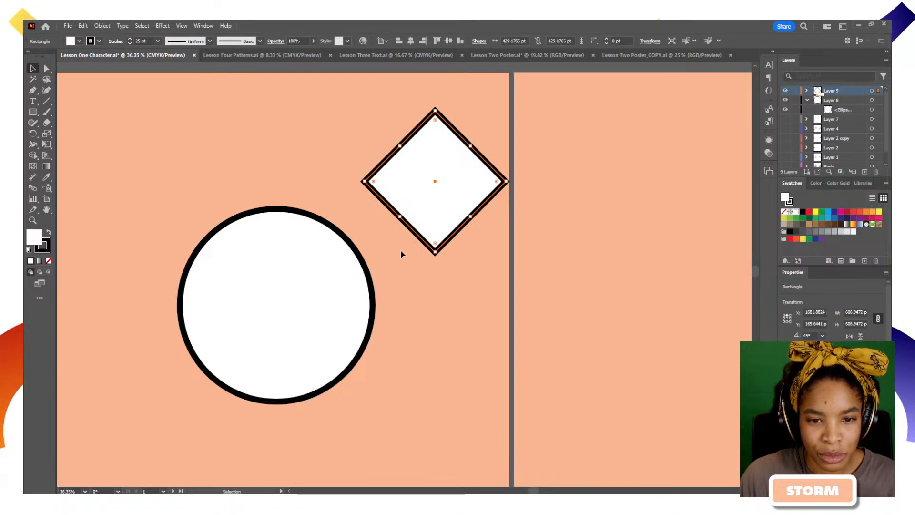
pyautogui.click(33, 91)
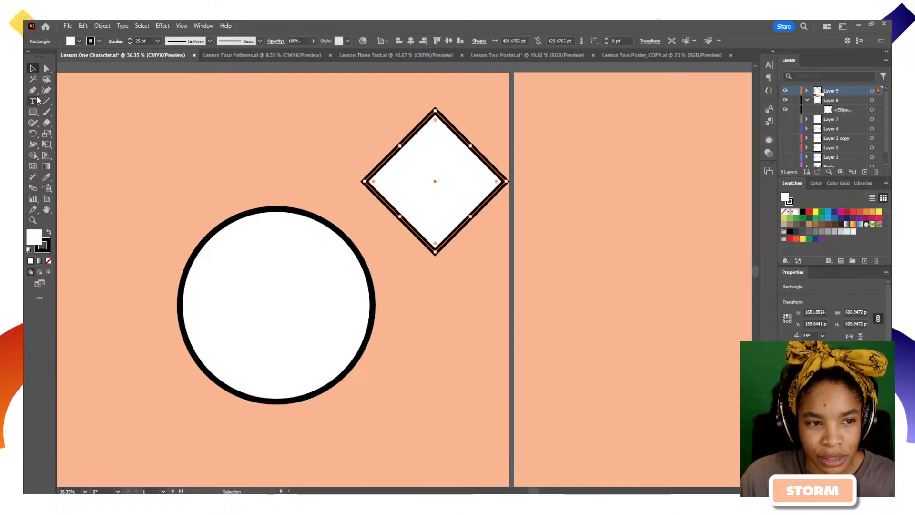
pyautogui.click(435, 252)
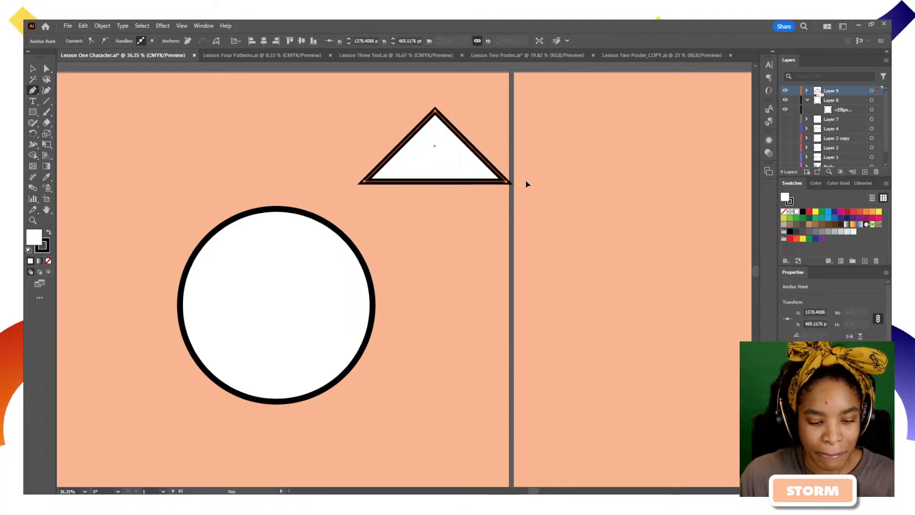
# Step: Shrink and rotate the triangle onto the circle's upper-right edge and pull its tip upward into a pointed ear
pyautogui.press('v')
pyautogui.moveTo(470, 178)
pyautogui.mouseDown()
pyautogui.moveTo(364, 242)
pyautogui.moveTo(399, 290)
pyautogui.moveTo(356, 250)
pyautogui.moveTo(340, 251)
pyautogui.mouseUp()
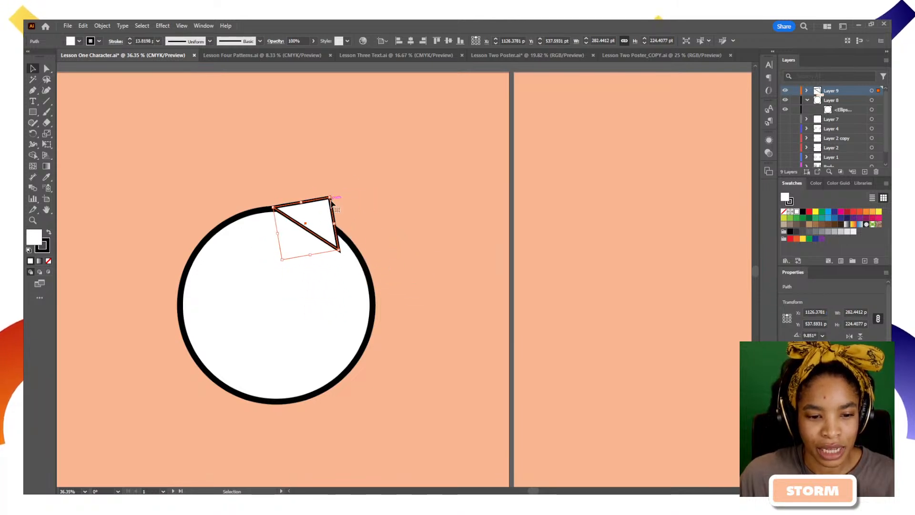
pyautogui.press('a')
pyautogui.moveTo(331, 201); pyautogui.dragTo(367, 131)
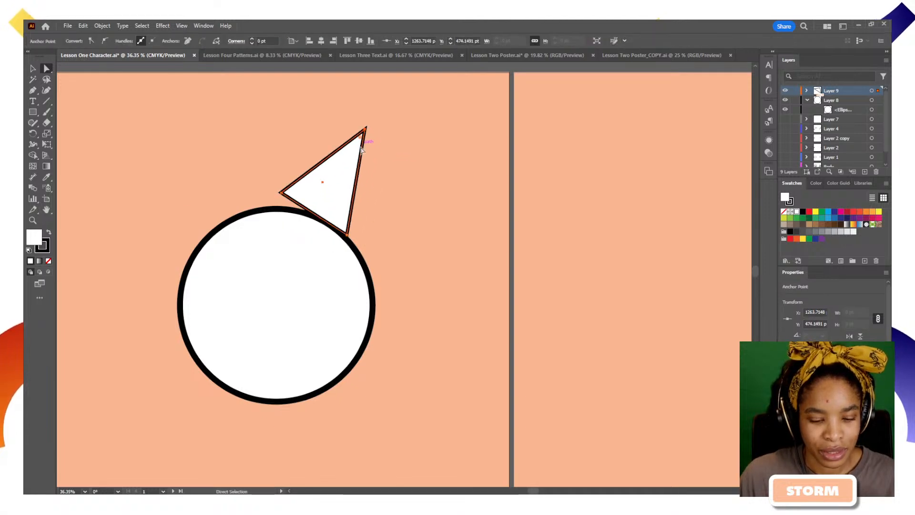
# Step: Lower the ear onto the circle's upper-right edge and nest its layer beneath the ellipse inside Layer 8
pyautogui.press('v')
pyautogui.moveTo(347, 181); pyautogui.dragTo(360, 208)
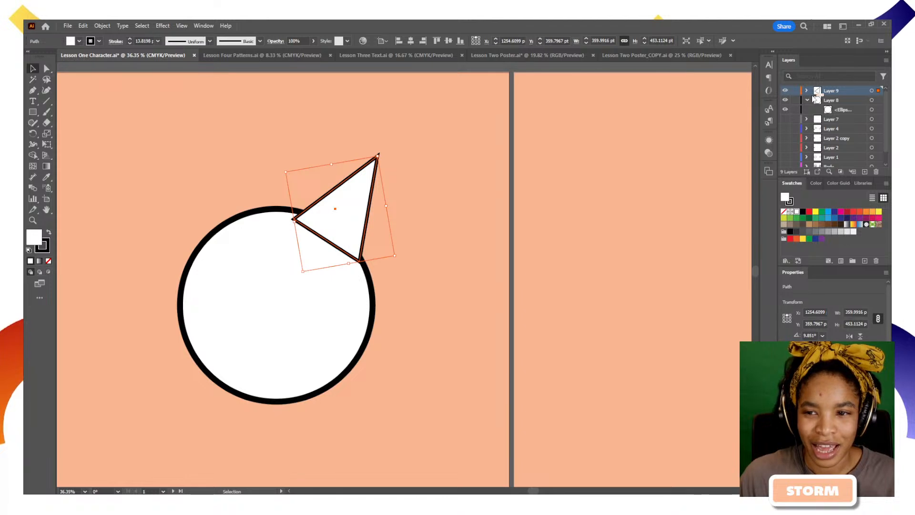
pyautogui.moveTo(815, 99); pyautogui.dragTo(825, 110)
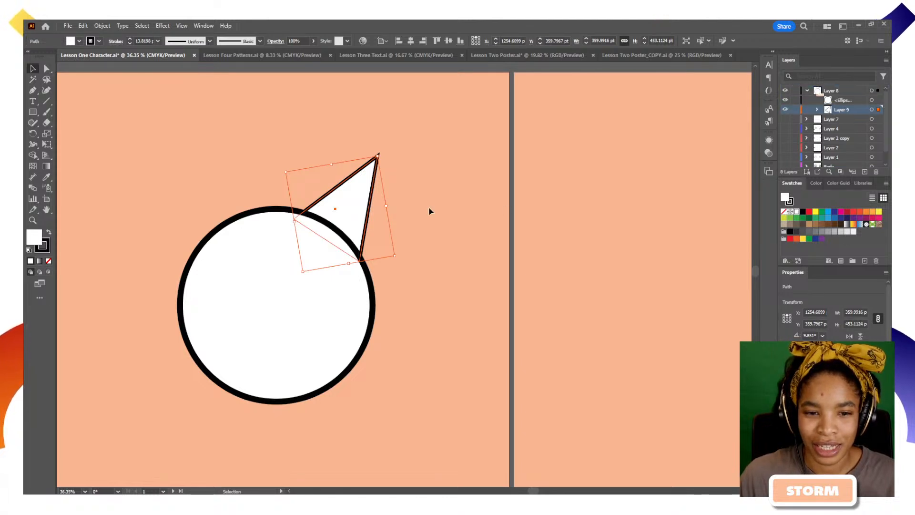
# Step: Try shifting the ear slightly and placing a copy on the circle's upper-left side, and undo both changes
pyautogui.moveTo(342, 206)
pyautogui.mouseDown()
pyautogui.moveTo(364, 213)
pyautogui.moveTo(348, 214)
pyautogui.mouseUp()
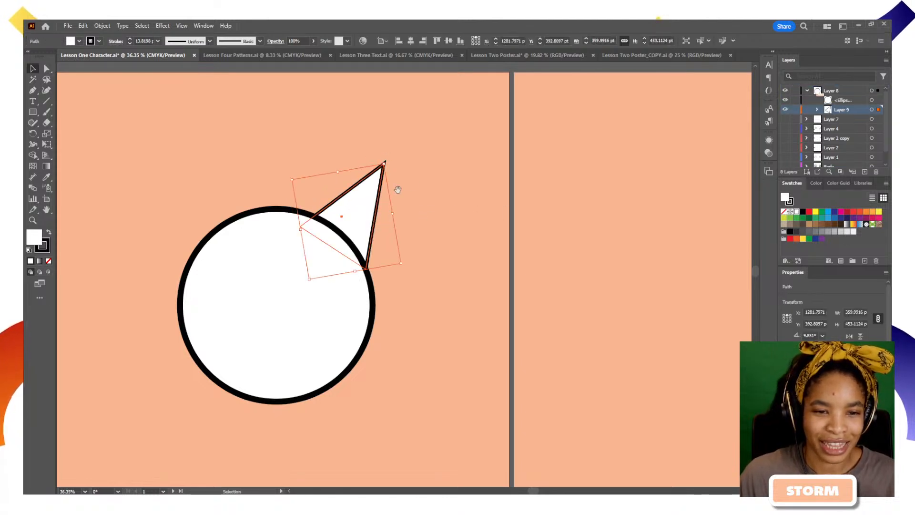
pyautogui.moveTo(398, 190); pyautogui.dragTo(309, 225)
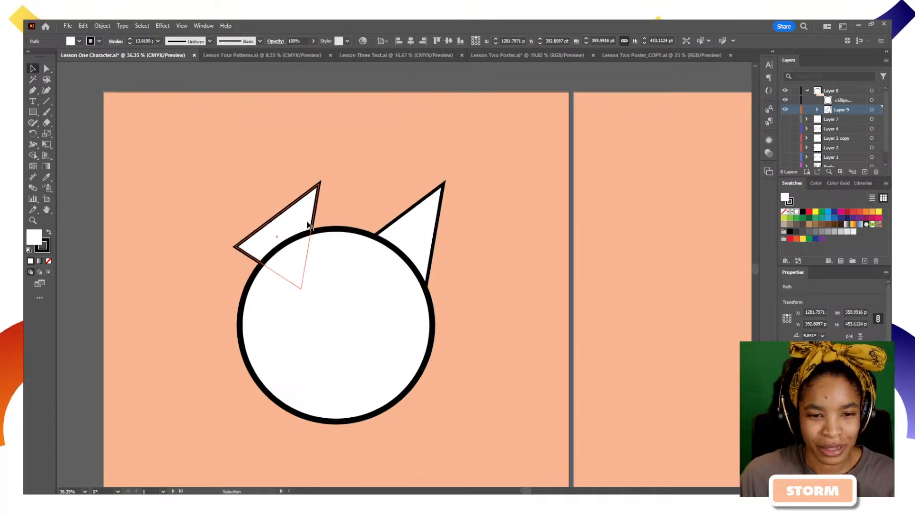
pyautogui.click(456, 77)
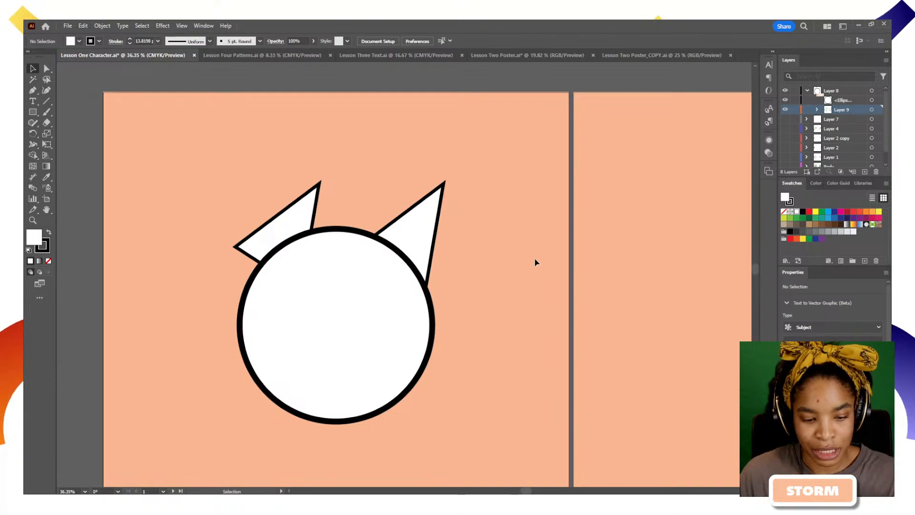
pyautogui.hotkey('ctrl', 'z')
pyautogui.hotkey('ctrl', 'z')
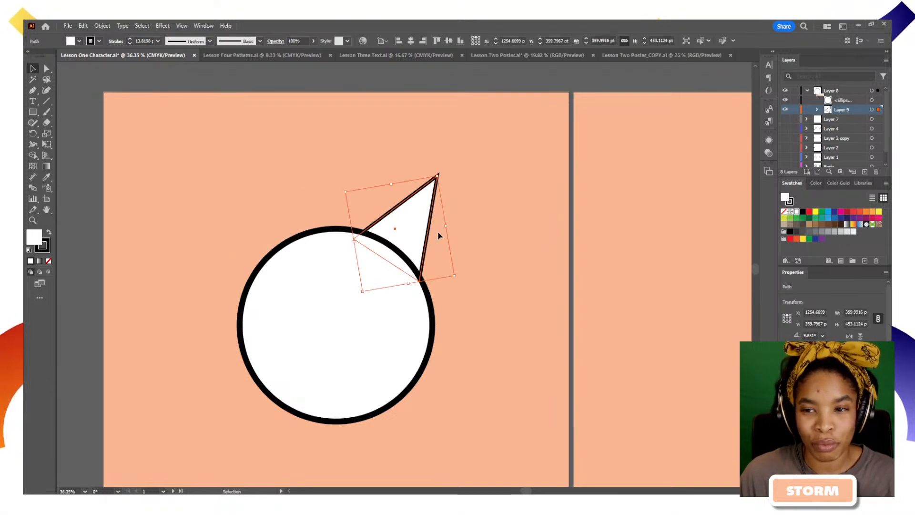
# Step: Place a copy of the ear directly to the left of the original, behind the circle
pyautogui.rightClick(424, 232)
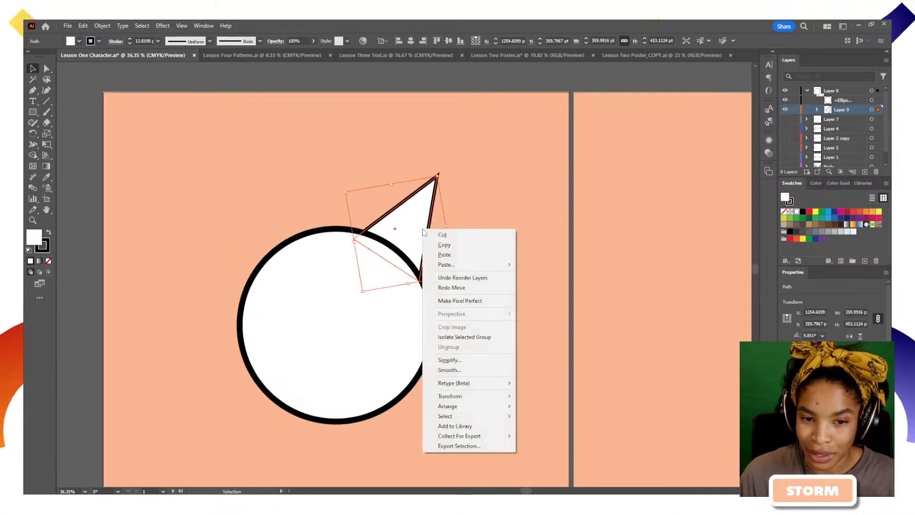
pyautogui.click(461, 196)
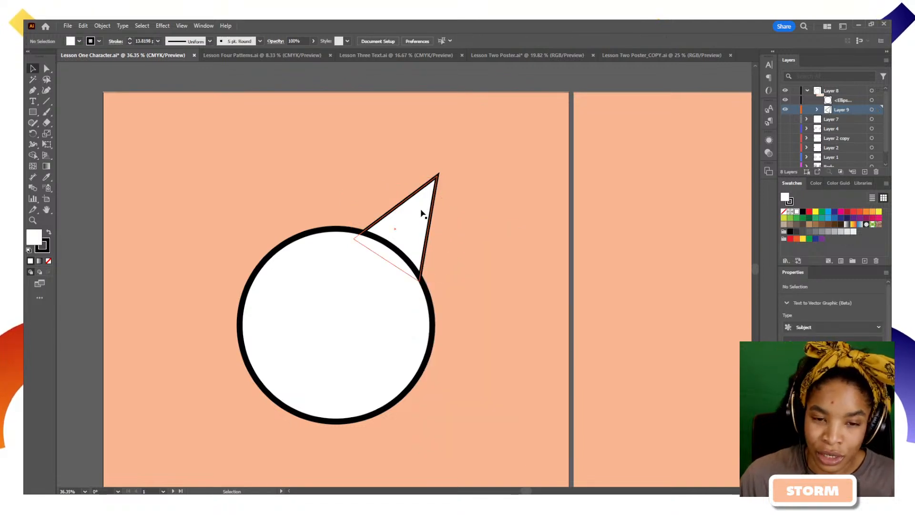
pyautogui.moveTo(421, 207); pyautogui.dragTo(344, 209)
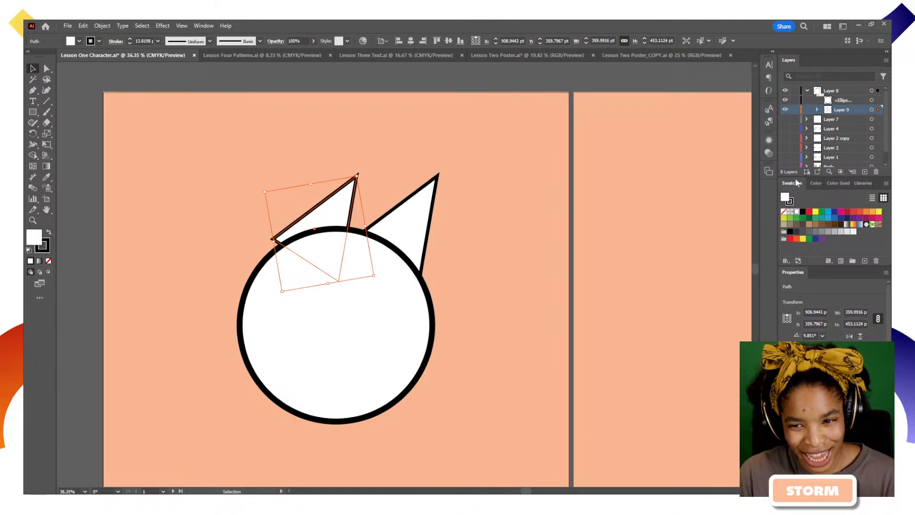
# Step: Widen the layers area to show the full layer names and make Layer 8 the active layer
pyautogui.moveTo(797, 177); pyautogui.dragTo(692, 206)
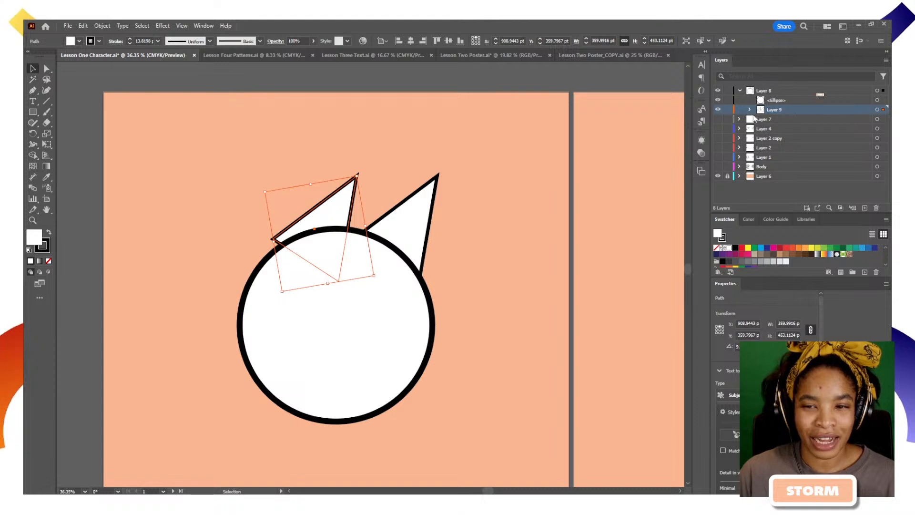
pyautogui.click(761, 91)
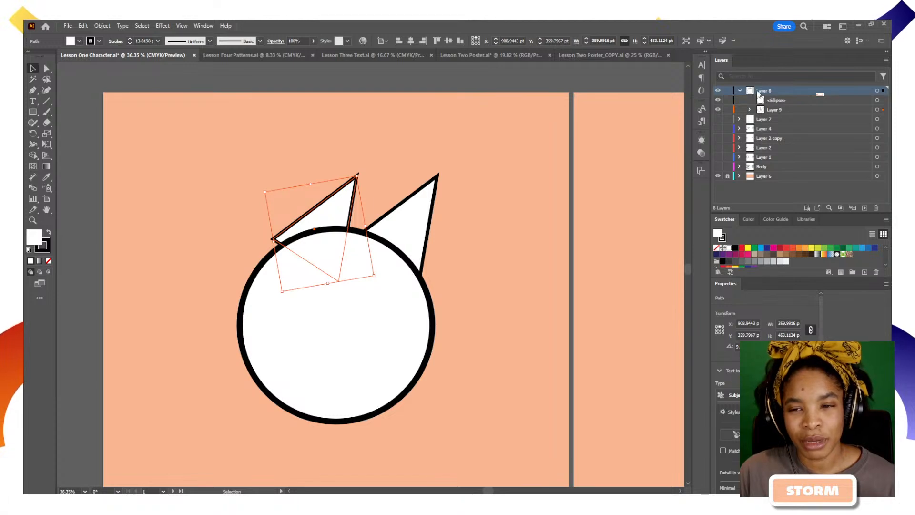
# Step: Move both ear paths out of Layer 9 into Layer 8 beneath the ellipse, and delete the emptied Layer 9
pyautogui.doubleClick(767, 90)
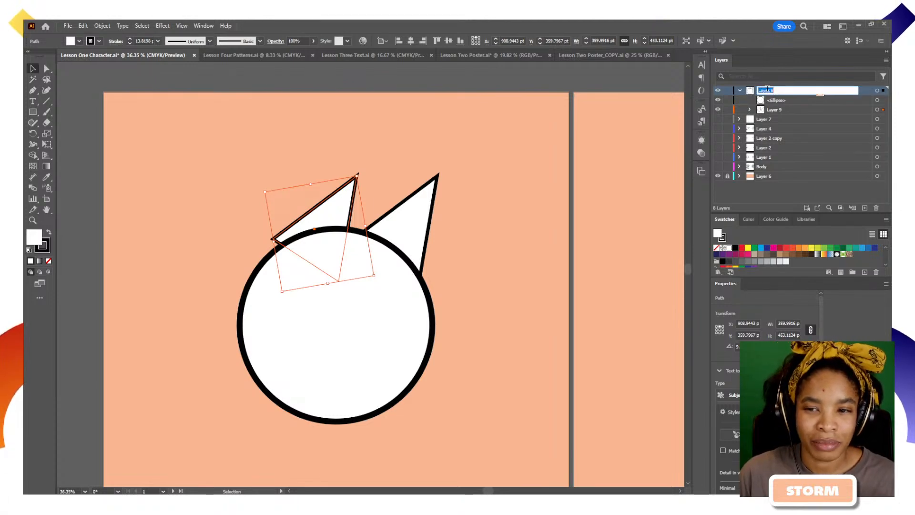
pyautogui.click(802, 111)
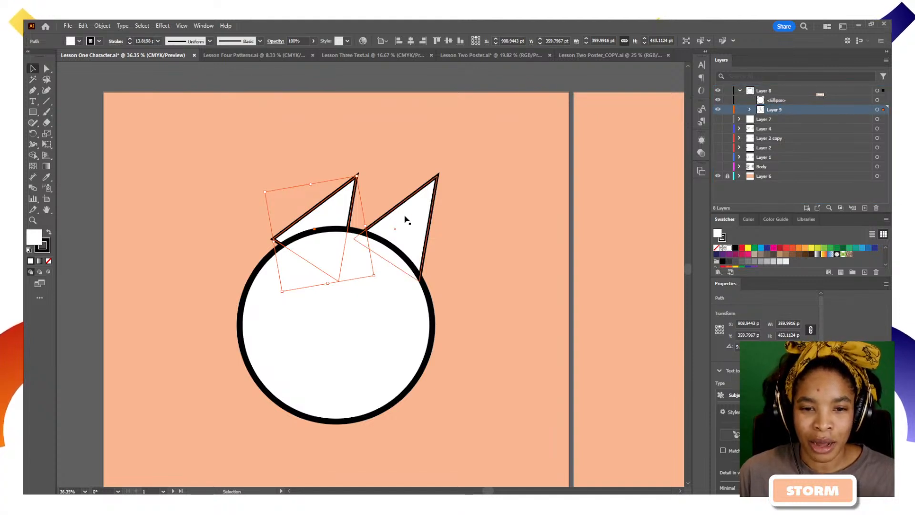
pyautogui.click(775, 101)
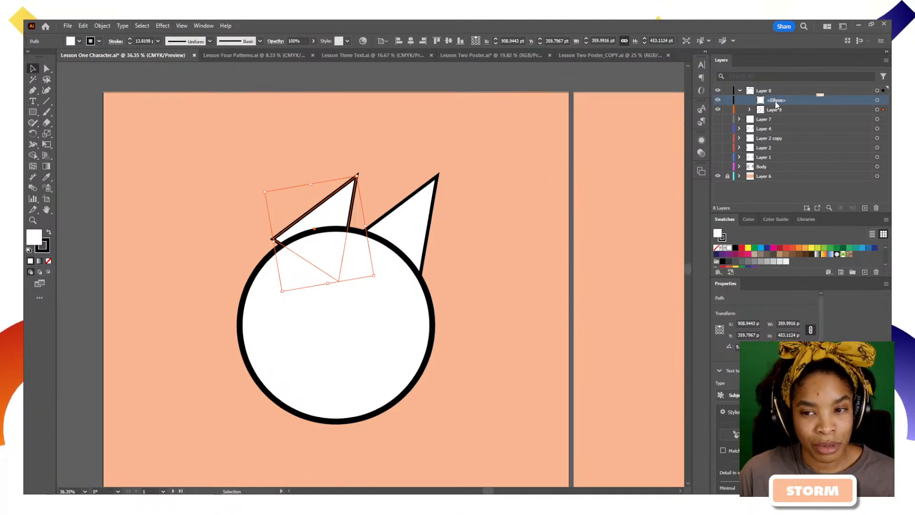
pyautogui.click(750, 110)
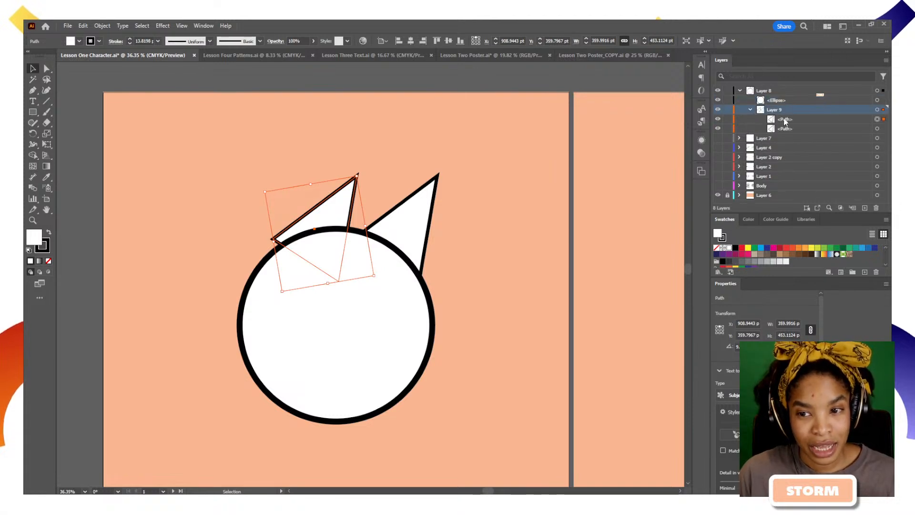
pyautogui.moveTo(785, 104); pyautogui.dragTo(786, 105)
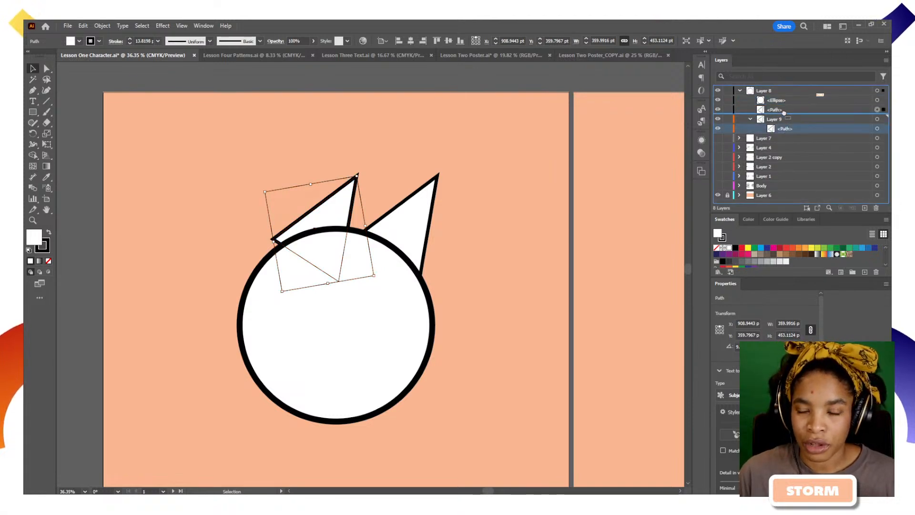
pyautogui.click(771, 131)
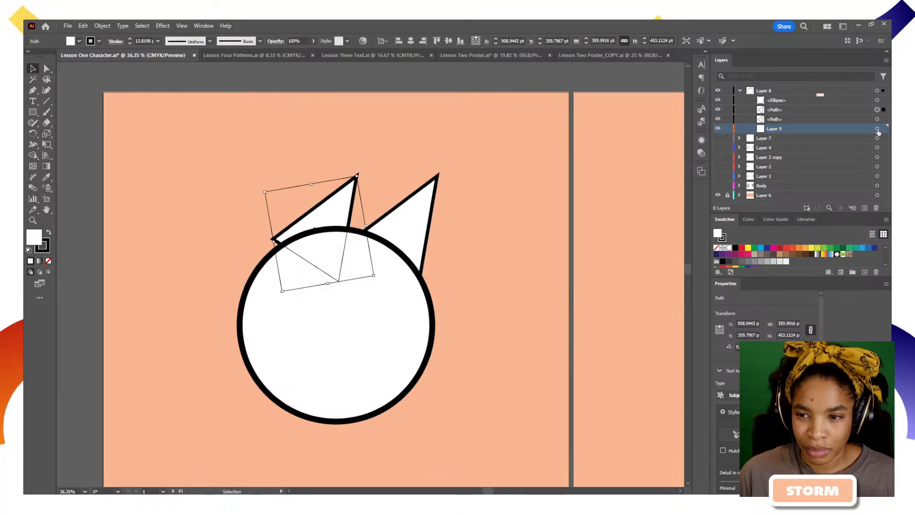
pyautogui.click(876, 208)
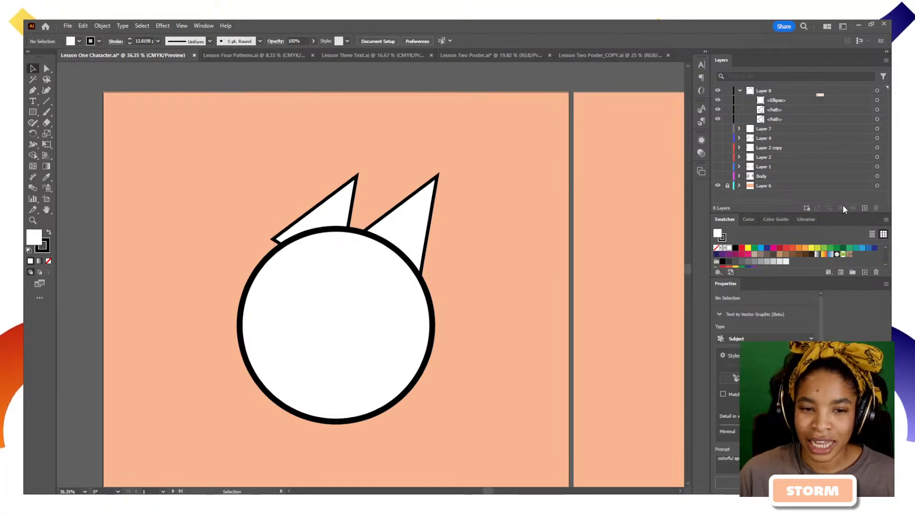
pyautogui.click(877, 91)
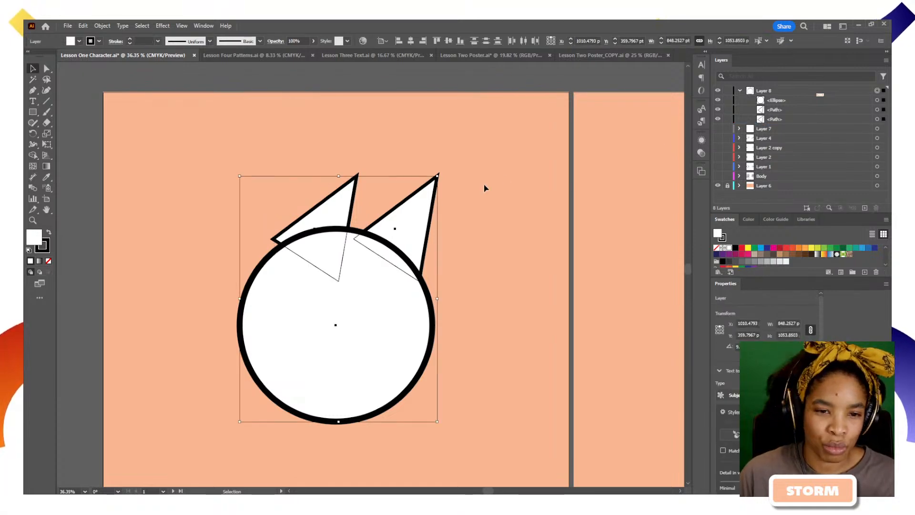
pyautogui.click(513, 245)
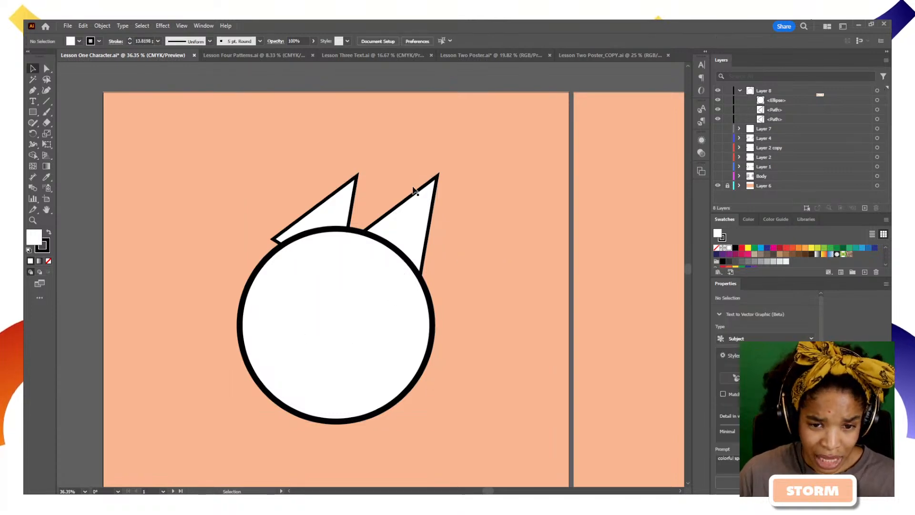
# Step: Rename the lowest path inside Layer 8 as right ear
pyautogui.doubleClick(774, 119)
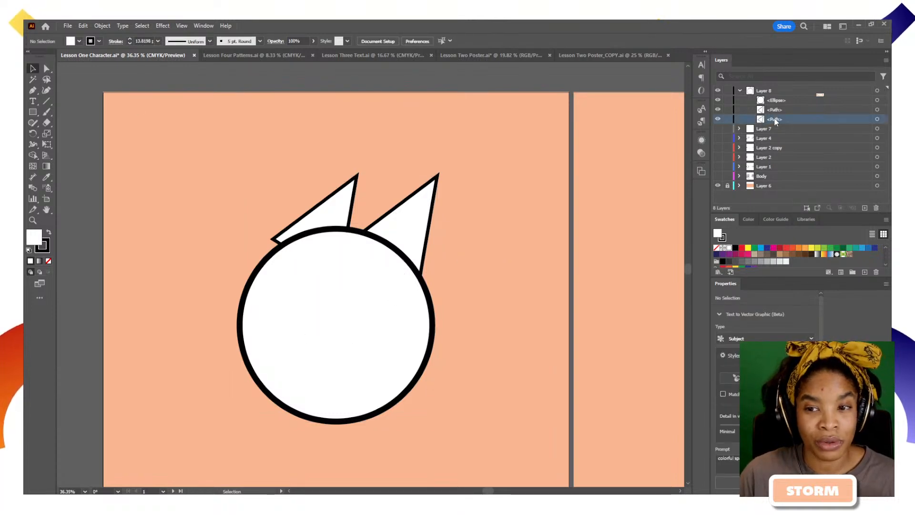
pyautogui.click(718, 119)
pyautogui.click(718, 118)
pyautogui.write('rig')
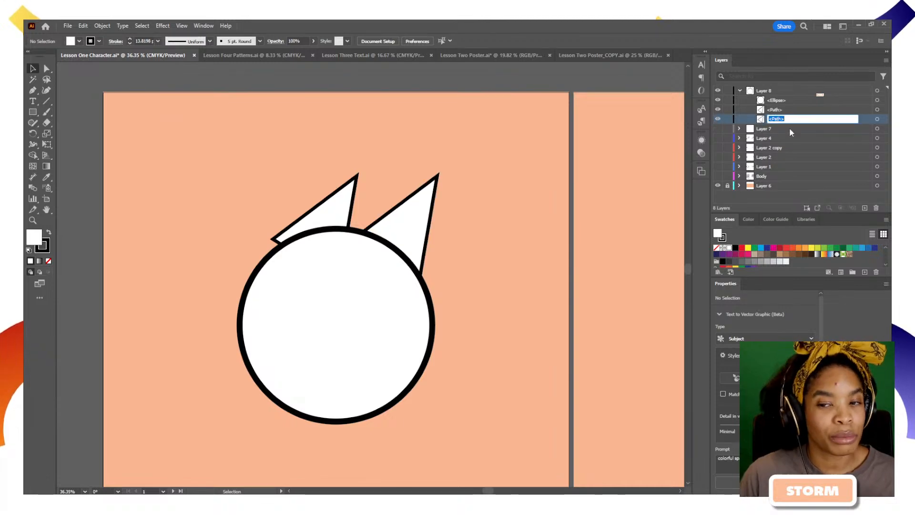
pyautogui.write('ht')
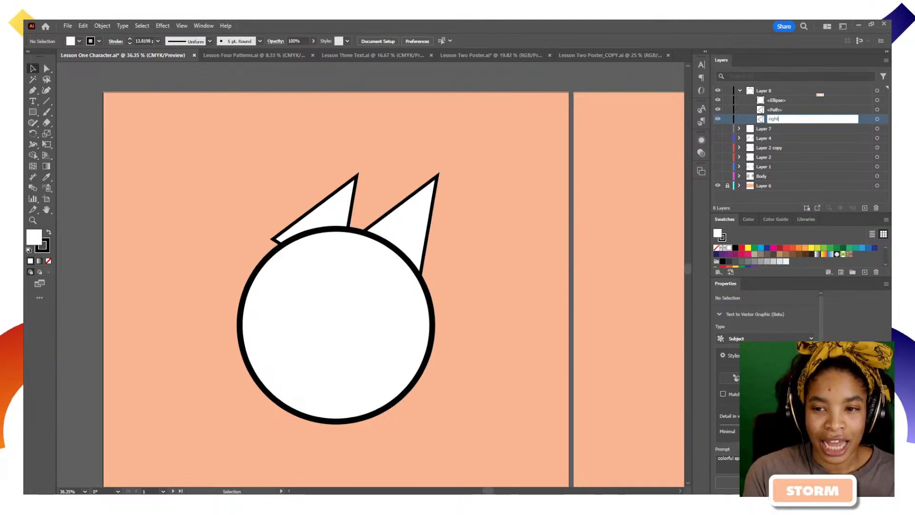
pyautogui.write(' ear')
pyautogui.press('Return')
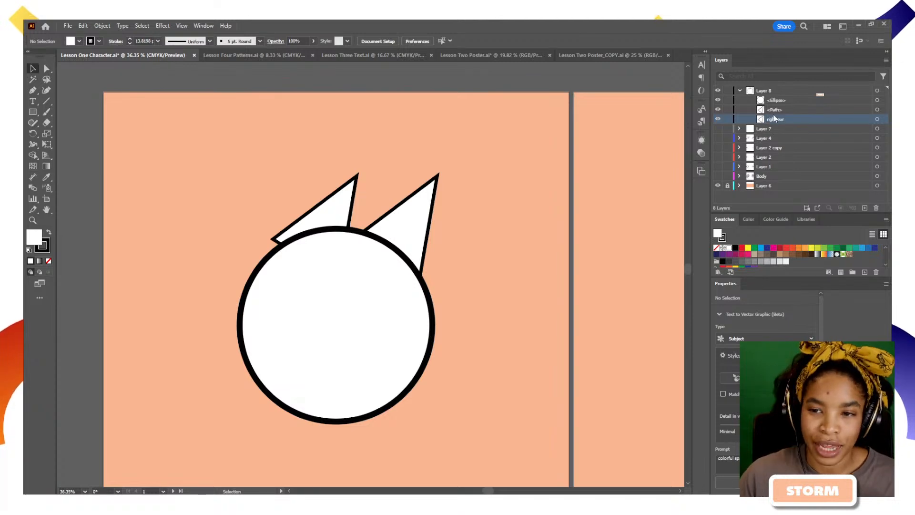
# Step: Rename the remaining path in Layer 8 as left ear and the ellipse as face
pyautogui.doubleClick(776, 110)
pyautogui.write('lef')
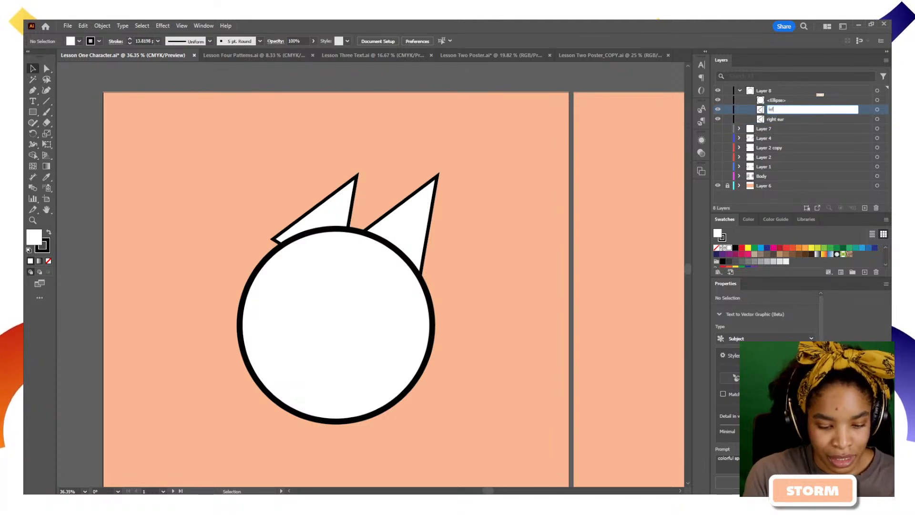
pyautogui.write('t ear')
pyautogui.press('Return')
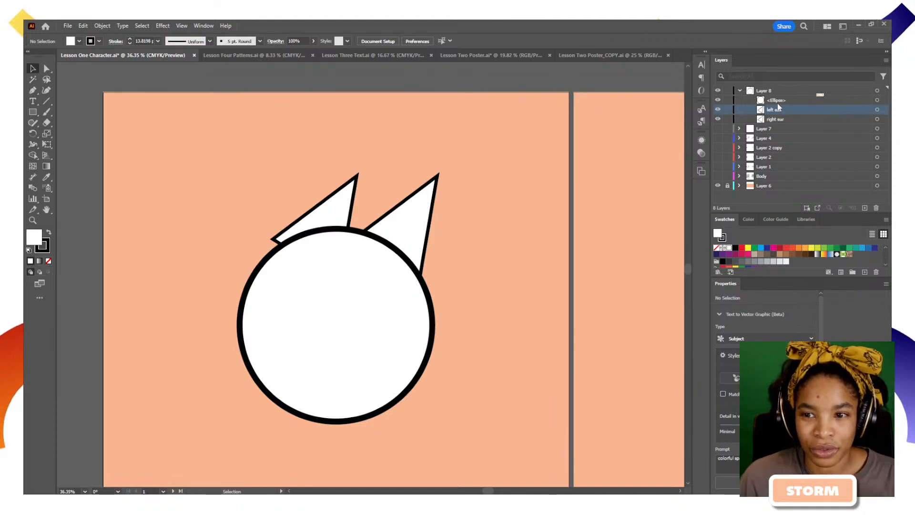
pyautogui.doubleClick(777, 100)
pyautogui.write('face')
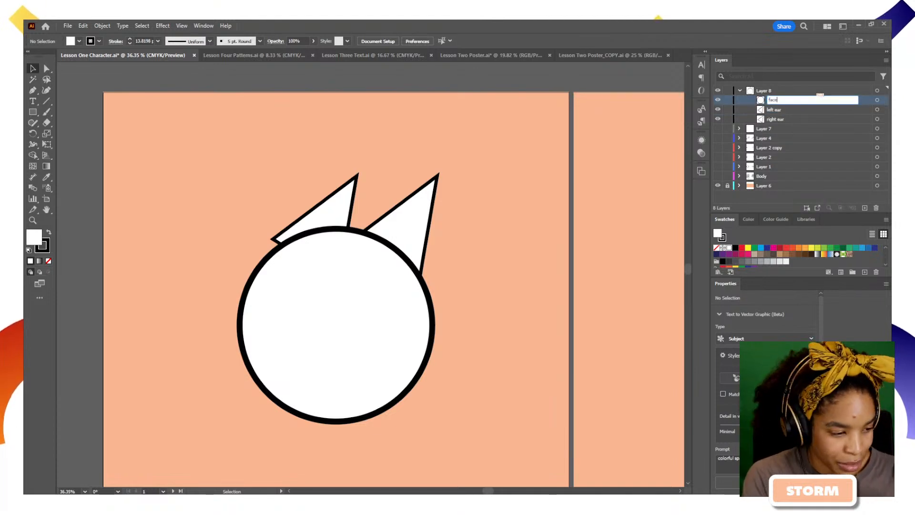
pyautogui.press('Return')
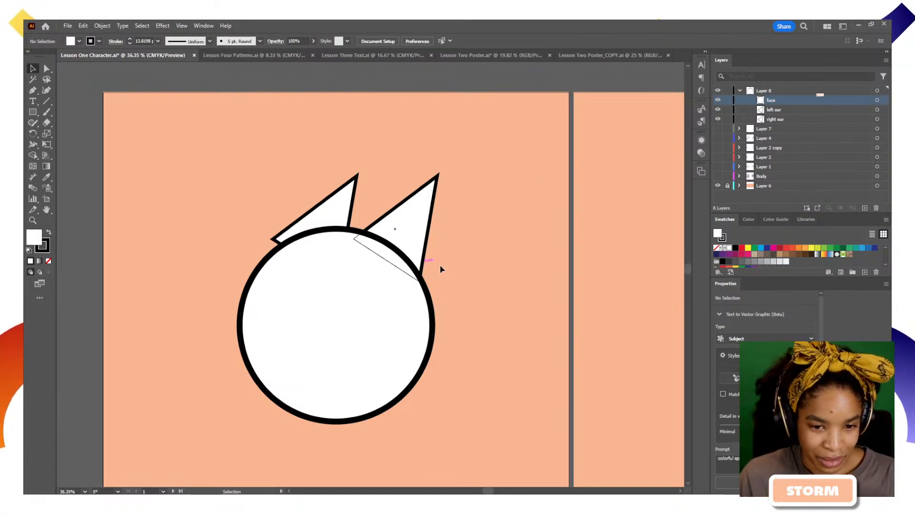
# Step: Delete the left ear and move the right ear up and outward, clear of the circle
pyautogui.moveTo(338, 217); pyautogui.dragTo(347, 217)
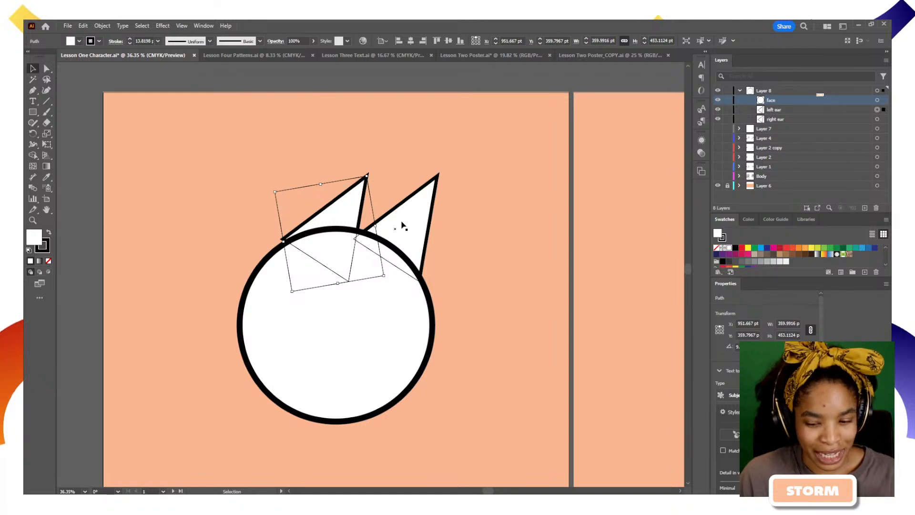
pyautogui.press('Return')
pyautogui.click(499, 329)
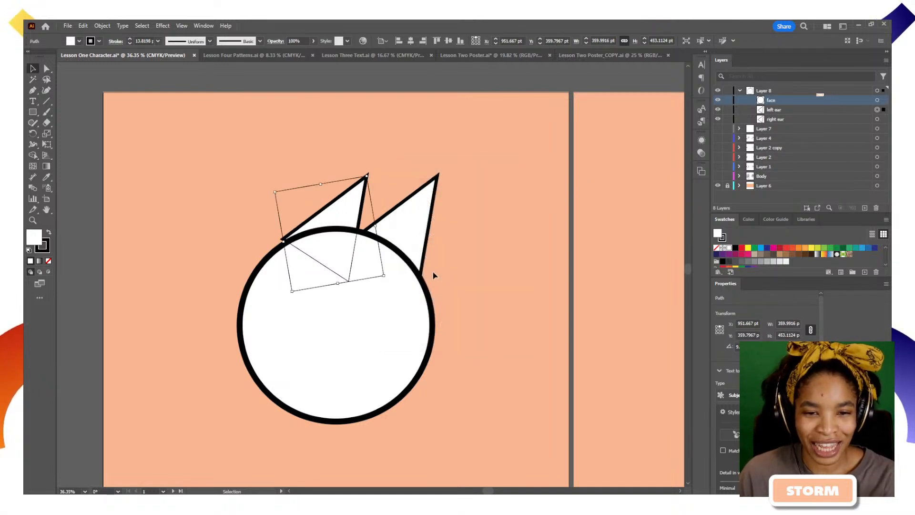
pyautogui.press('Delete')
pyautogui.moveTo(409, 225); pyautogui.dragTo(445, 181)
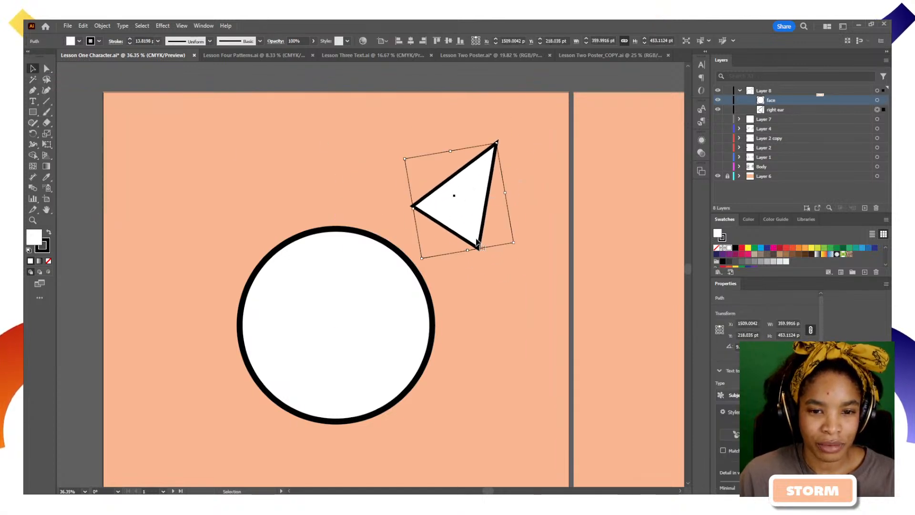
# Step: Try placing a copy of the ear above the circle and a copy of the circle up and to the left, and undo both
pyautogui.moveTo(442, 209); pyautogui.dragTo(347, 202)
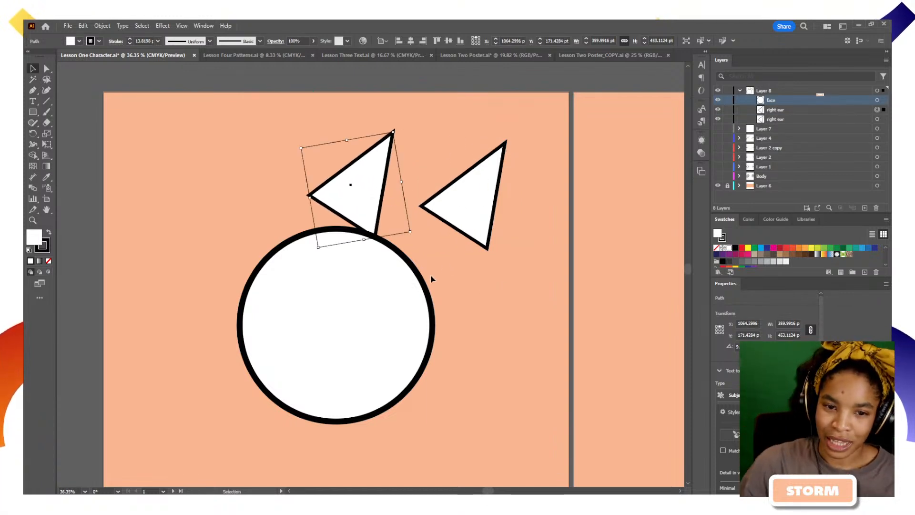
pyautogui.click(384, 291)
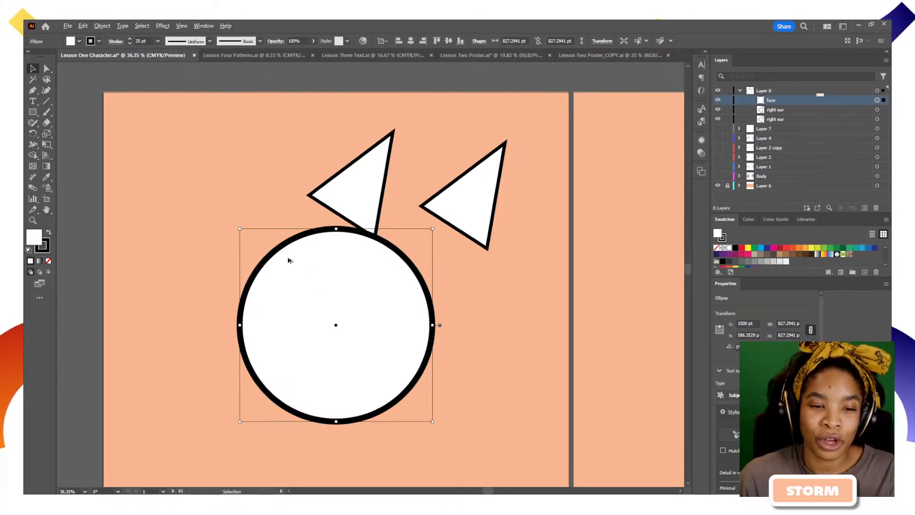
pyautogui.moveTo(288, 260); pyautogui.dragTo(178, 181)
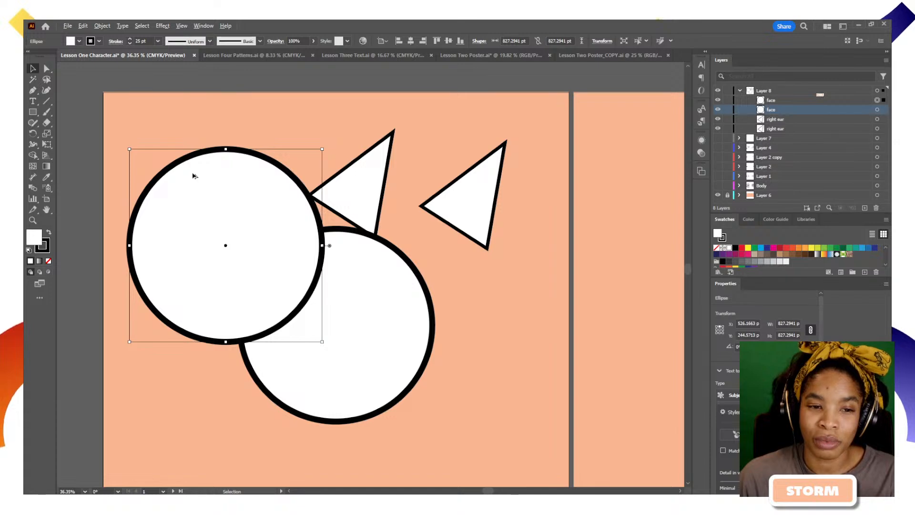
pyautogui.hotkey('ctrl', 'z')
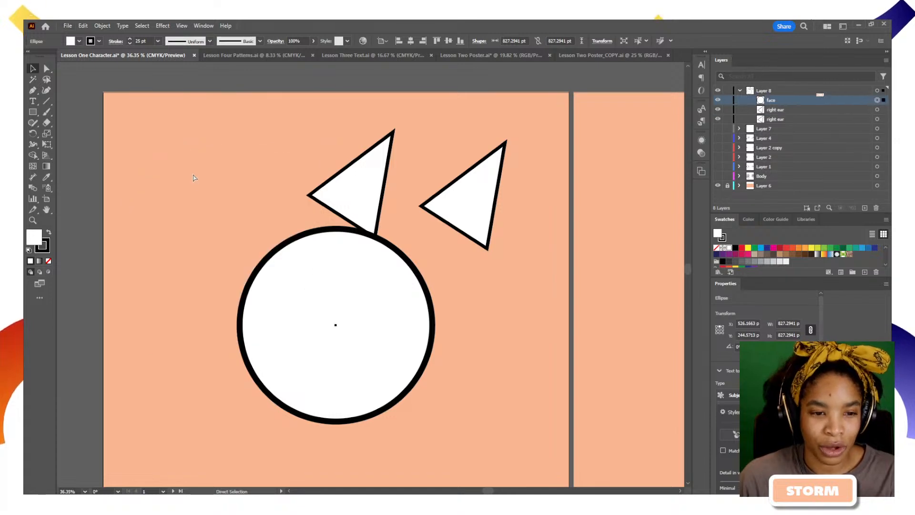
pyautogui.hotkey('ctrl', 'z')
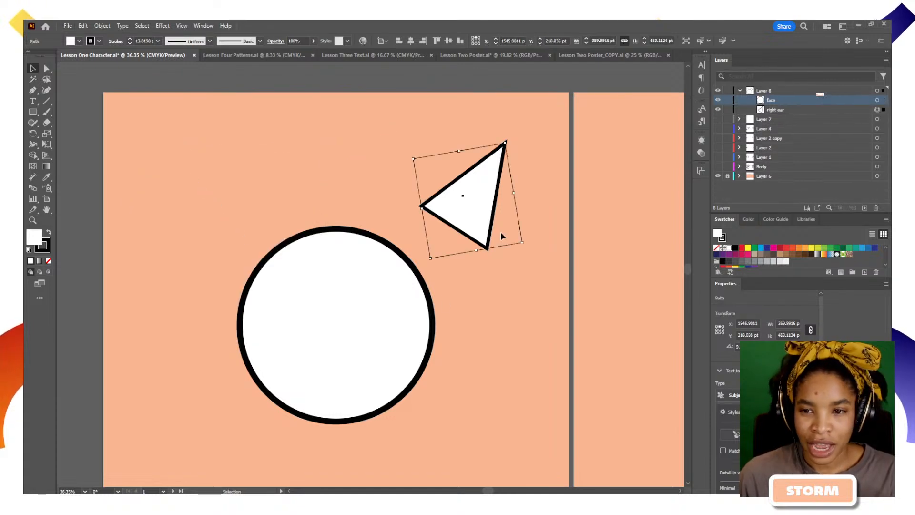
# Step: Set the ear behind the circle's upper-right edge and place a horizontally flipped copy of it on the upper-left edge
pyautogui.moveTo(483, 220); pyautogui.dragTo(274, 240)
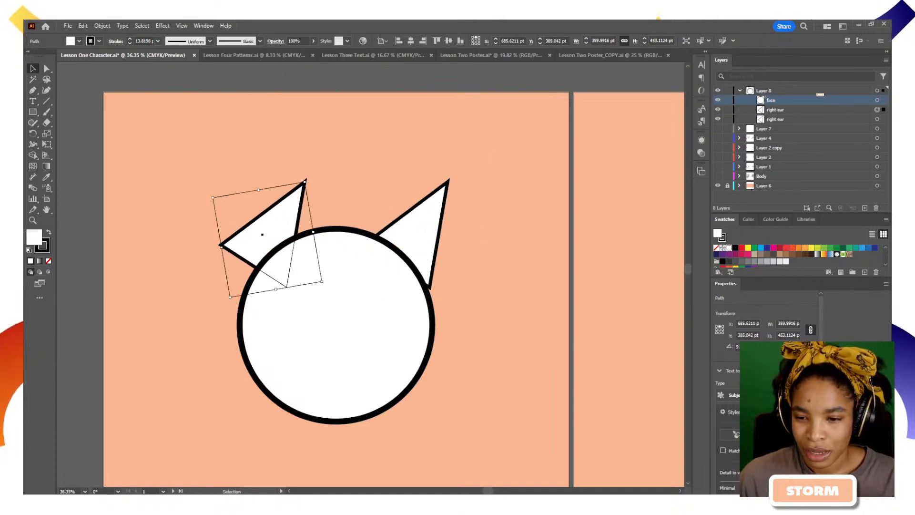
pyautogui.click(780, 347)
pyautogui.click(780, 347)
pyautogui.click(781, 347)
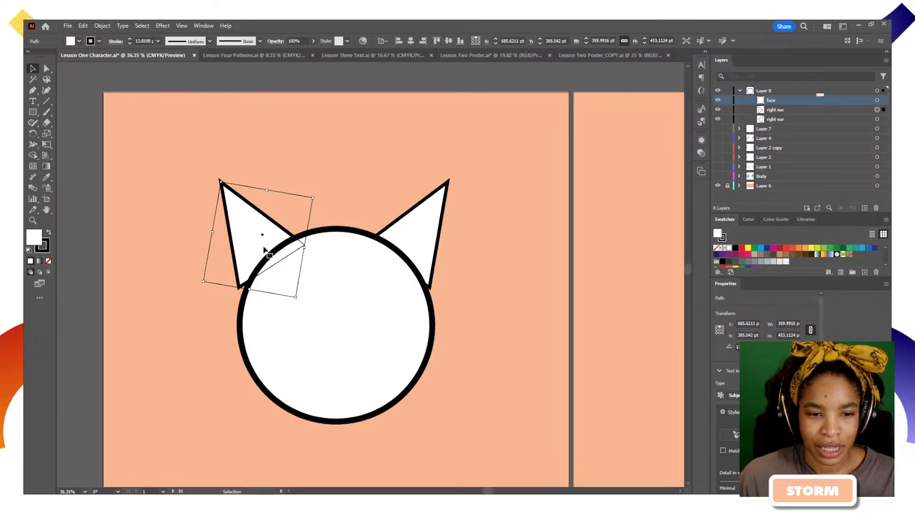
# Step: Shift both ears slightly inward so their outer corners tuck behind the circle
pyautogui.moveTo(264, 247); pyautogui.dragTo(275, 247)
pyautogui.click(440, 254)
pyautogui.moveTo(431, 254); pyautogui.dragTo(424, 253)
# Step: Round the corners of both ears to give them soft tips
pyautogui.click(484, 213)
pyautogui.click(433, 205)
pyautogui.press('a')
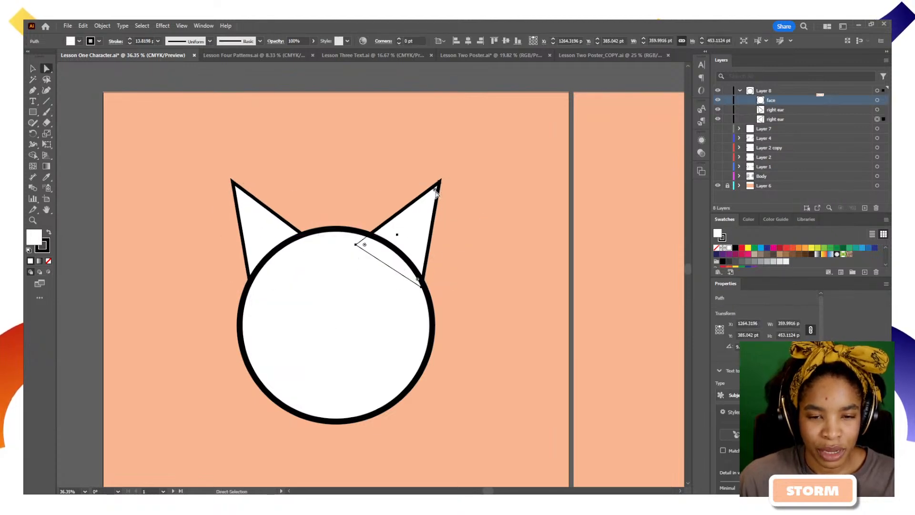
pyautogui.moveTo(435, 191); pyautogui.dragTo(429, 198)
pyautogui.keyDown('shift'); pyautogui.click(240, 203); pyautogui.keyUp('shift')
pyautogui.click(241, 196)
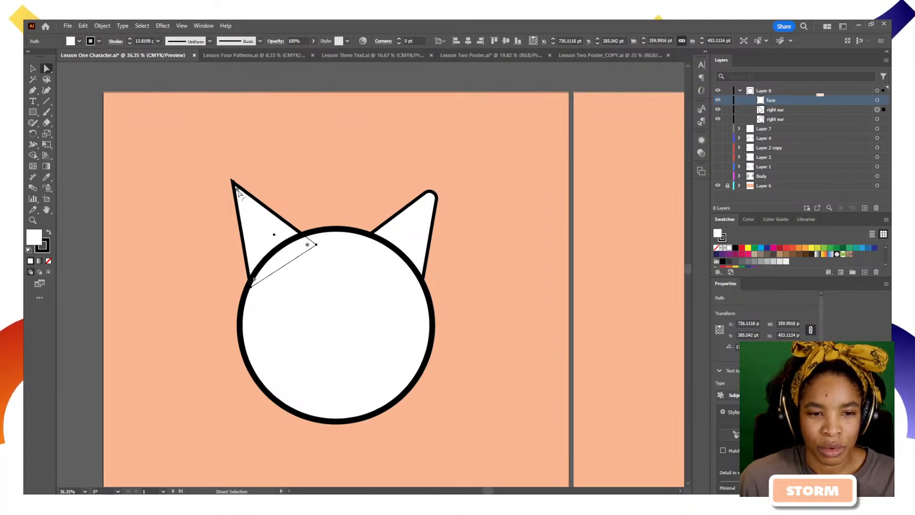
pyautogui.moveTo(239, 193); pyautogui.dragTo(261, 206)
pyautogui.click(528, 291)
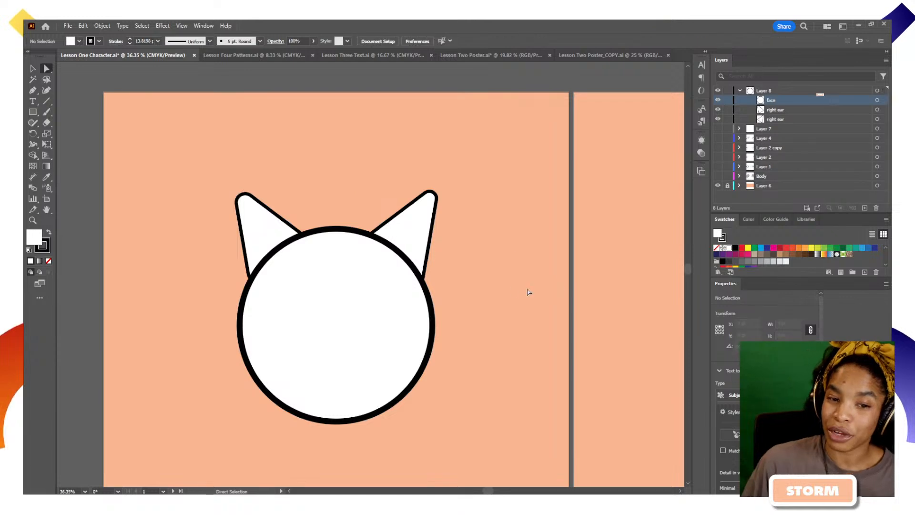
# Step: Draw a square about 445 pt wide to the upper right of the head and try out rounding its corners
pyautogui.press('z')
pyautogui.moveTo(317, 218); pyautogui.dragTo(347, 210)
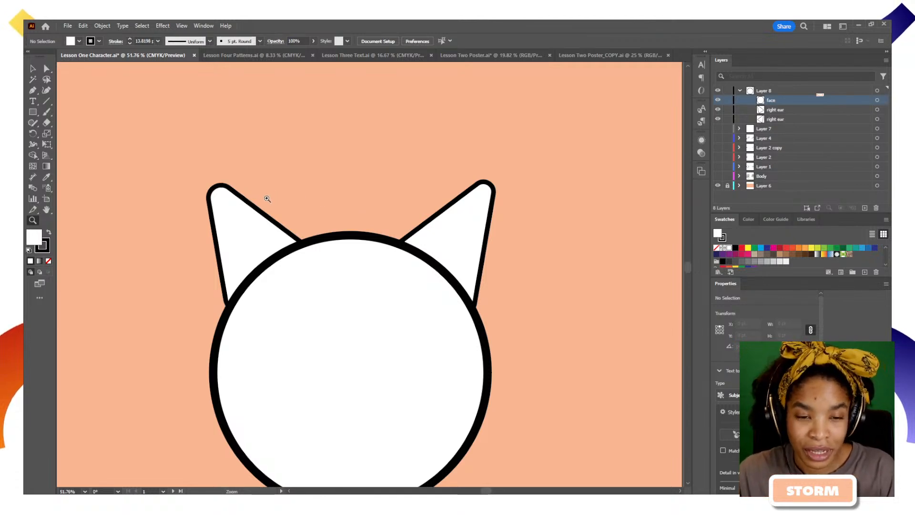
pyautogui.moveTo(266, 199); pyautogui.dragTo(186, 204)
pyautogui.click(197, 202)
pyautogui.press('v')
pyautogui.click(550, 357)
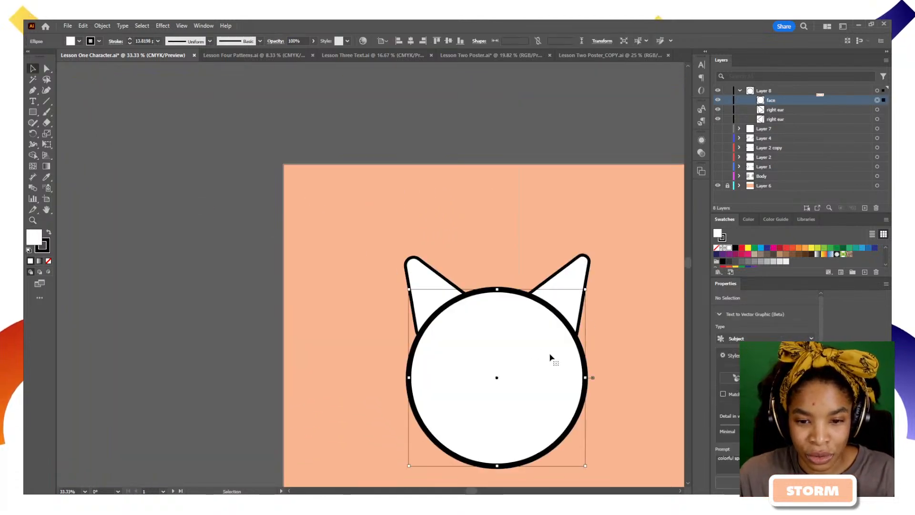
pyautogui.moveTo(545, 364); pyautogui.dragTo(378, 277)
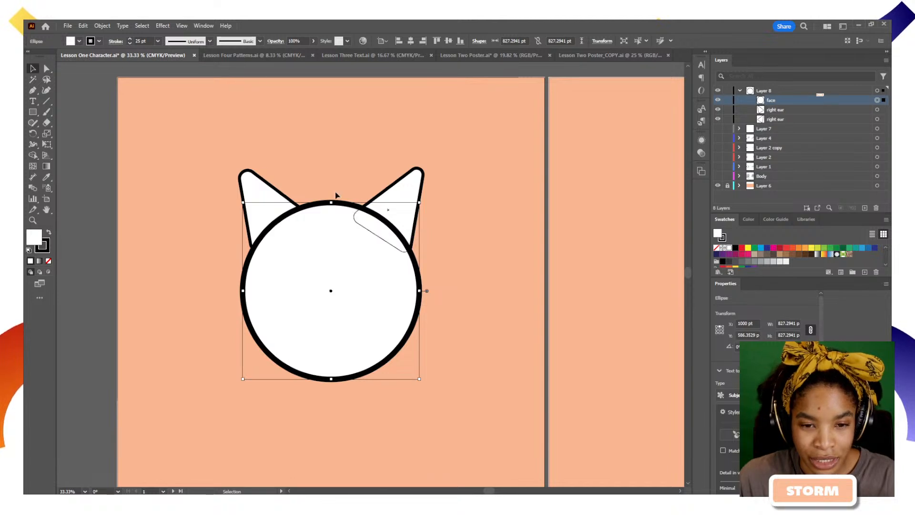
pyautogui.click(33, 112)
pyautogui.moveTo(424, 108); pyautogui.dragTo(521, 203)
pyautogui.press('v')
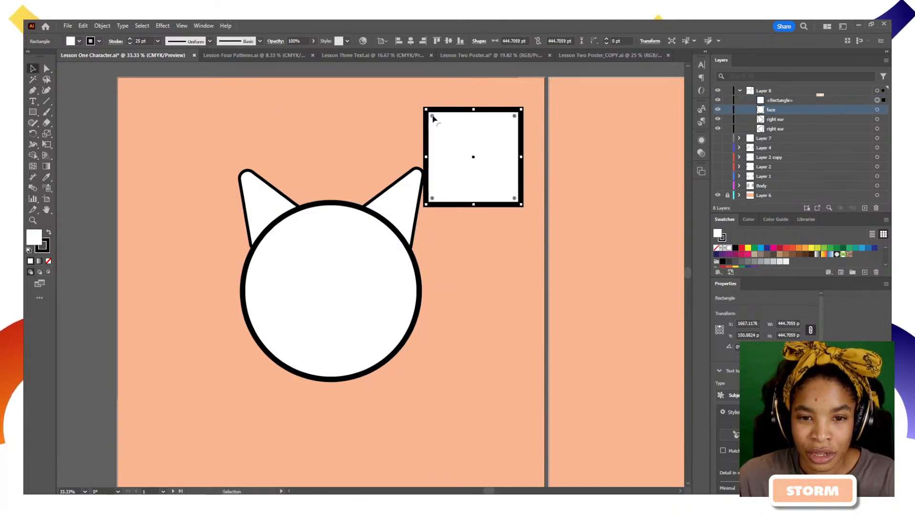
pyautogui.moveTo(433, 117); pyautogui.dragTo(594, 111)
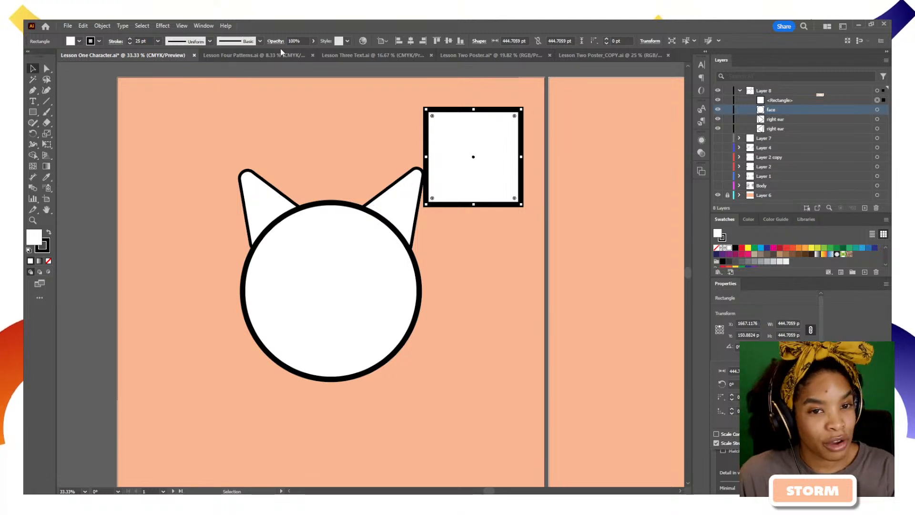
pyautogui.click(202, 27)
pyautogui.click(204, 26)
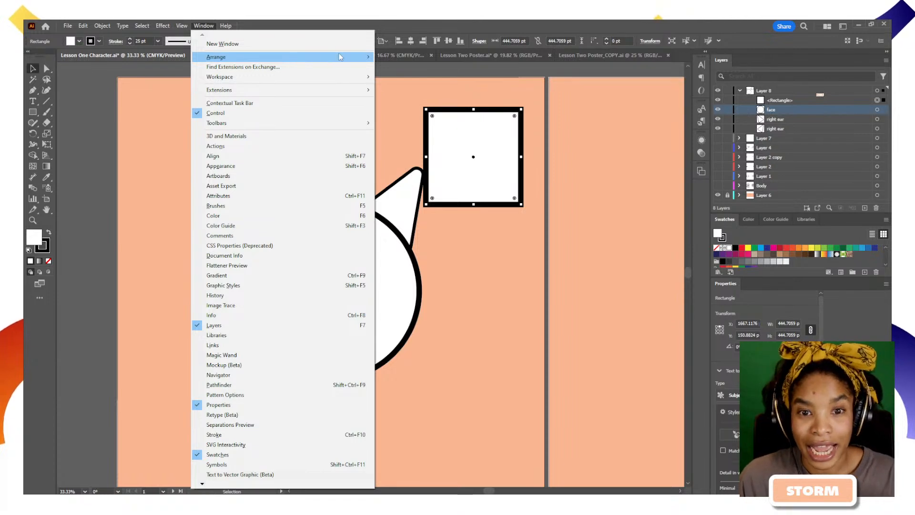
pyautogui.click(405, 27)
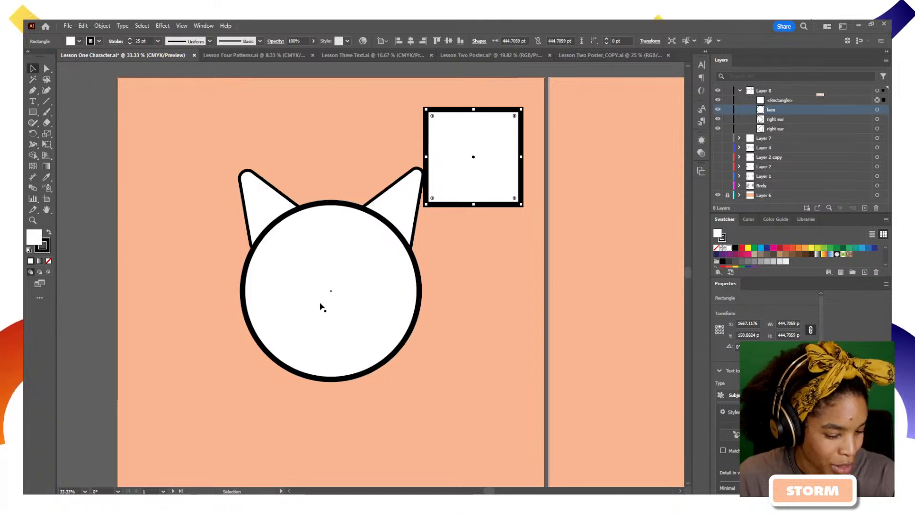
pyautogui.click(326, 148)
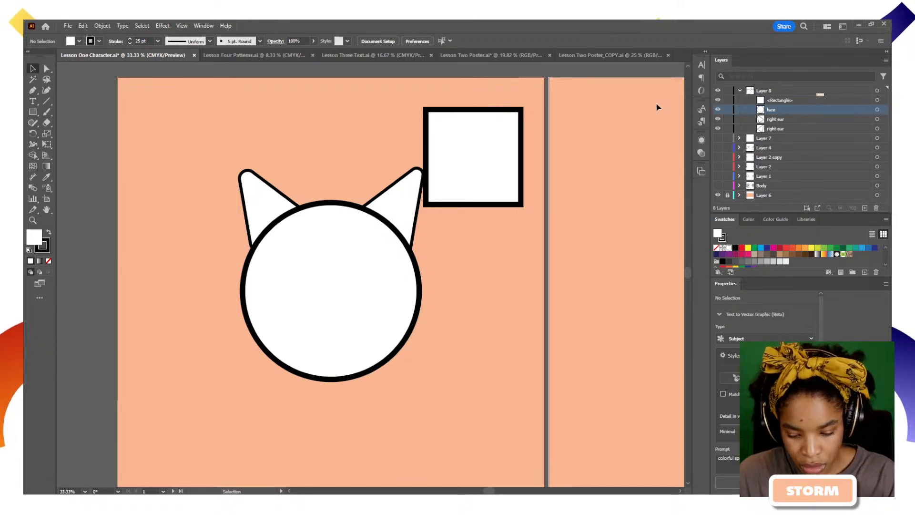
# Step: Show the Layer 7 lettering, toggle it between outline and preview display, and hide the layer again
pyautogui.hotkey('ctrl', '+')
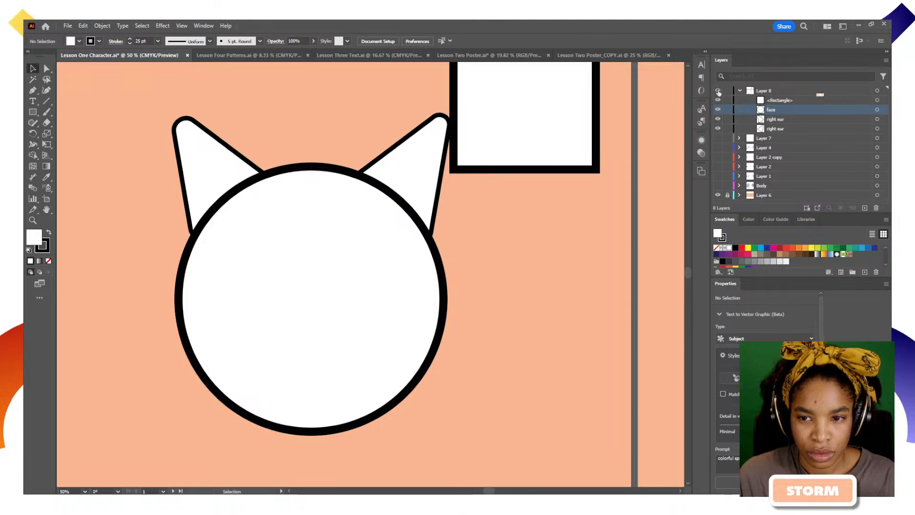
pyautogui.click(718, 138)
pyautogui.keyDown('ctrl'); pyautogui.click(718, 137); pyautogui.keyUp('ctrl')
pyautogui.scroll(-2, 496, 170)
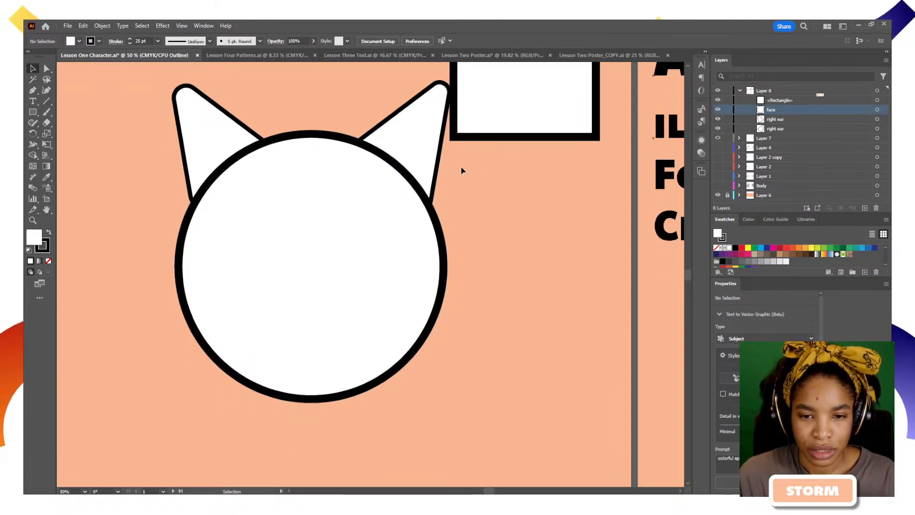
pyautogui.press('z')
pyautogui.keyDown('alt'); pyautogui.click(507, 168); pyautogui.keyUp('alt')
pyautogui.keyDown('alt'); pyautogui.click(506, 167); pyautogui.keyUp('alt')
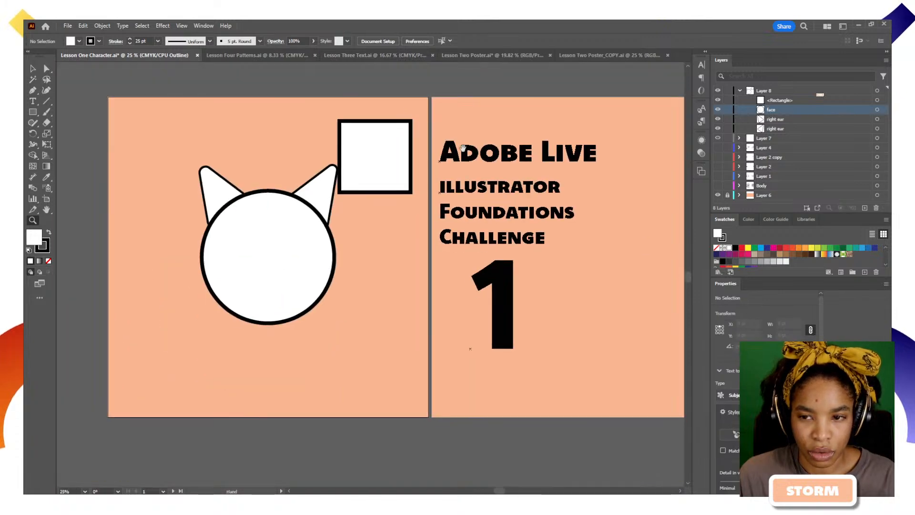
pyautogui.keyDown('ctrl'); pyautogui.click(719, 139); pyautogui.keyUp('ctrl')
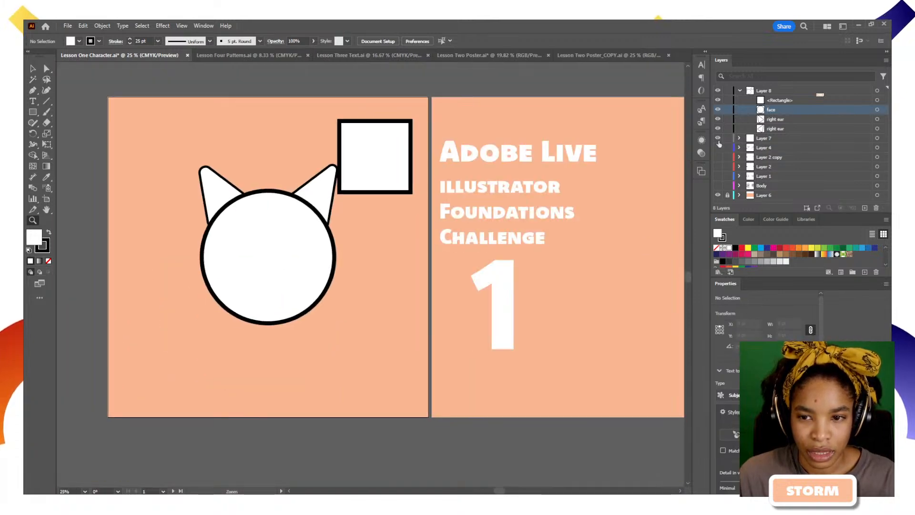
pyautogui.keyDown('ctrl'); pyautogui.click(719, 138); pyautogui.keyUp('ctrl')
pyautogui.keyDown('ctrl'); pyautogui.click(719, 139); pyautogui.keyUp('ctrl')
pyautogui.click(718, 139)
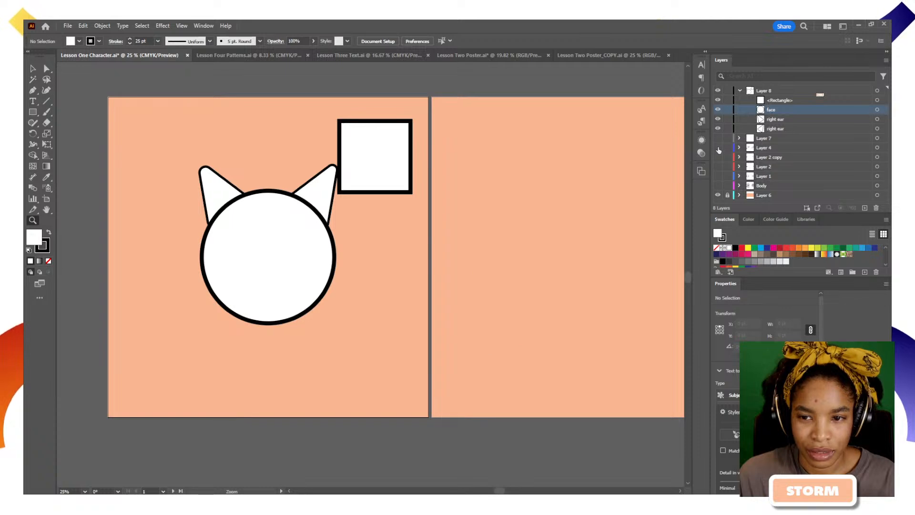
# Step: Show Layer 4 and compare its preview and outline display, ending with only that layer in outline
pyautogui.click(718, 148)
pyautogui.moveTo(403, 304); pyautogui.dragTo(316, 281)
pyautogui.hotkey('ctrl', '0')
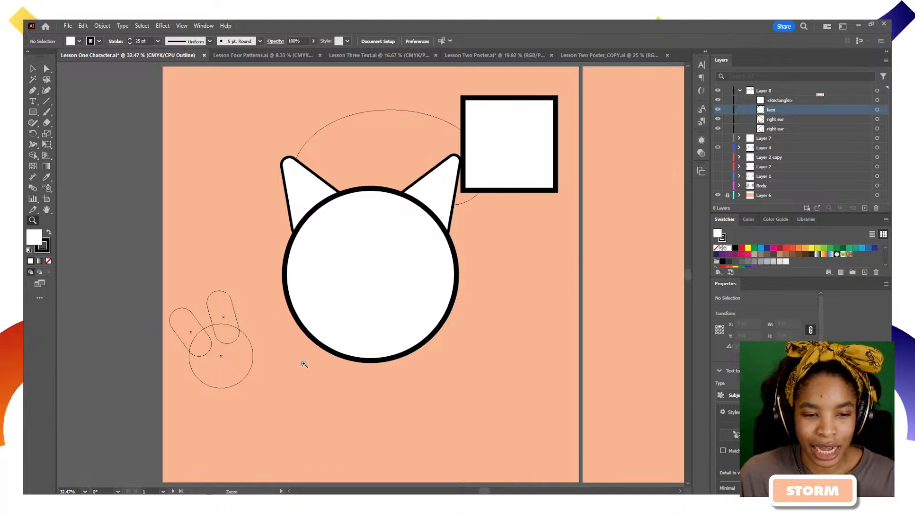
pyautogui.press('v')
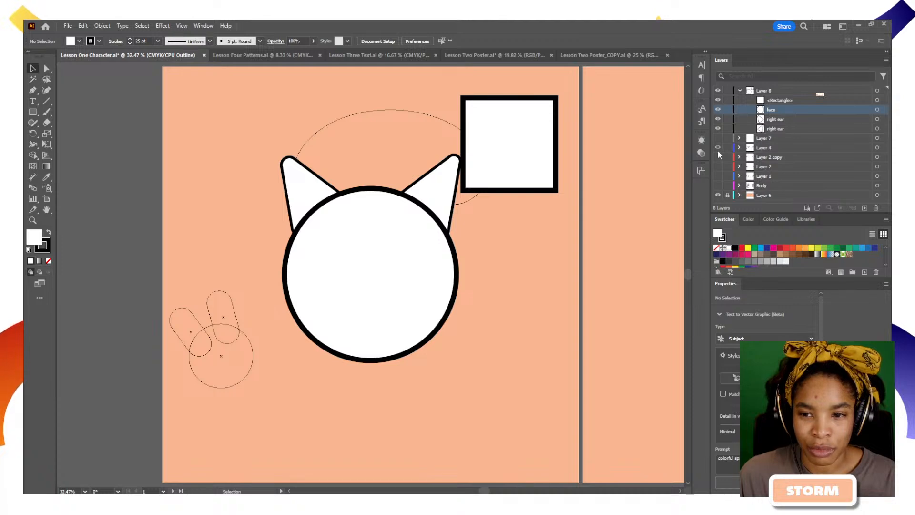
pyautogui.click(717, 148)
pyautogui.click(718, 148)
pyautogui.click(718, 149)
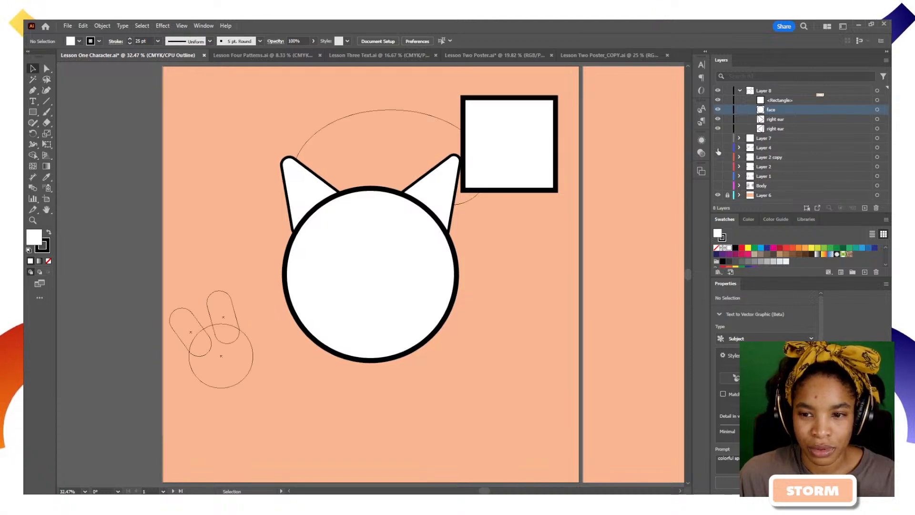
pyautogui.click(718, 149)
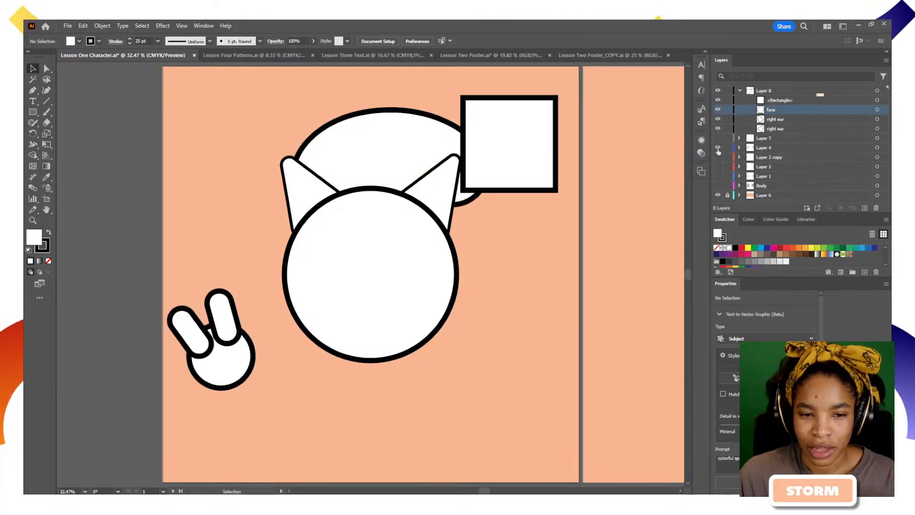
pyautogui.keyDown('ctrl'); pyautogui.click(717, 148); pyautogui.keyUp('ctrl')
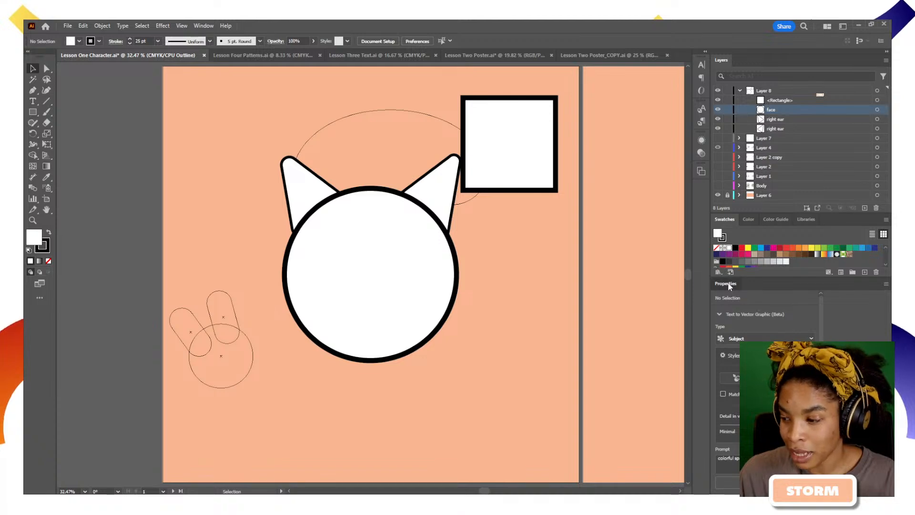
# Step: Undock the Properties panel so it floats over the canvas, and select the square beside the head
pyautogui.moveTo(731, 284); pyautogui.dragTo(76, 81)
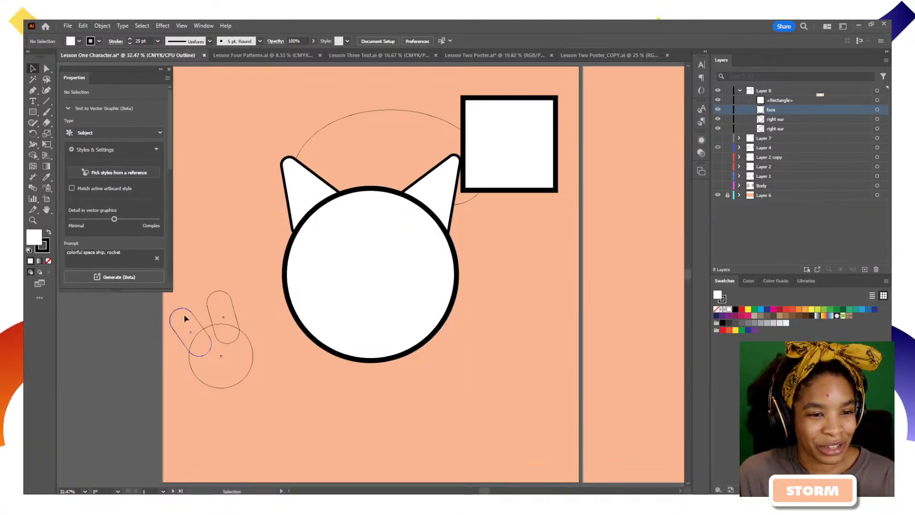
pyautogui.moveTo(173, 291)
pyautogui.mouseDown()
pyautogui.moveTo(176, 344)
pyautogui.moveTo(173, 283)
pyautogui.mouseUp()
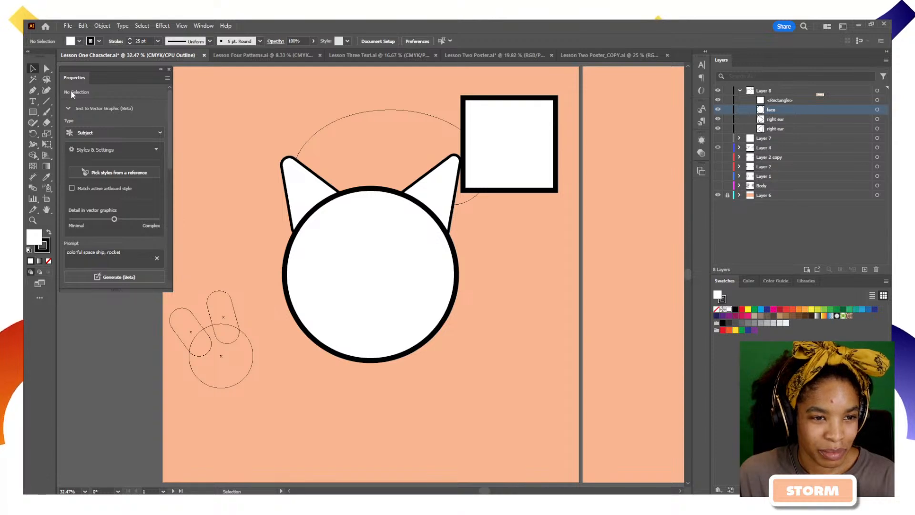
pyautogui.click(301, 243)
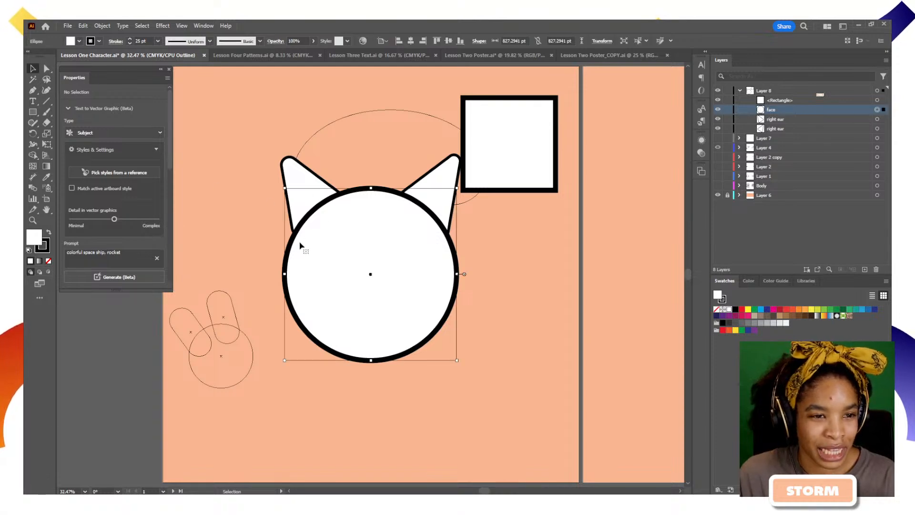
pyautogui.click(485, 140)
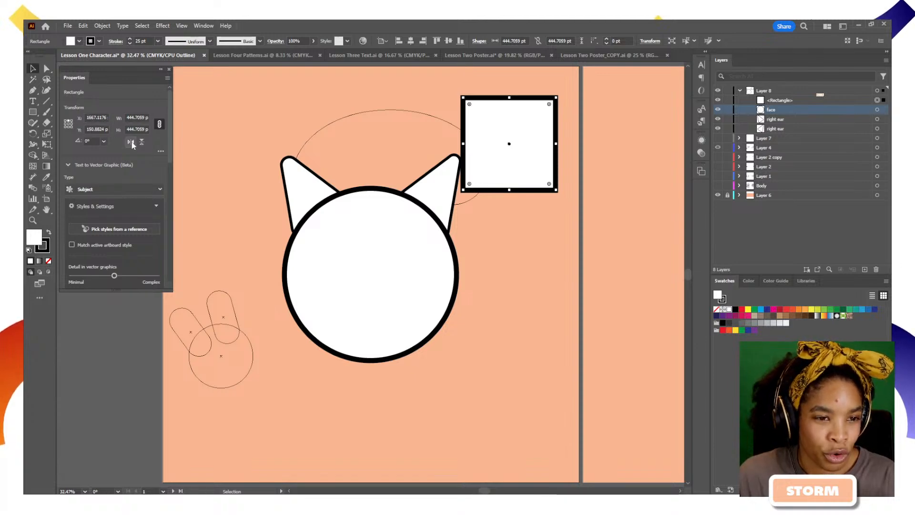
# Step: Expand the square's additional transform options and rotate the square by 90°
pyautogui.click(161, 152)
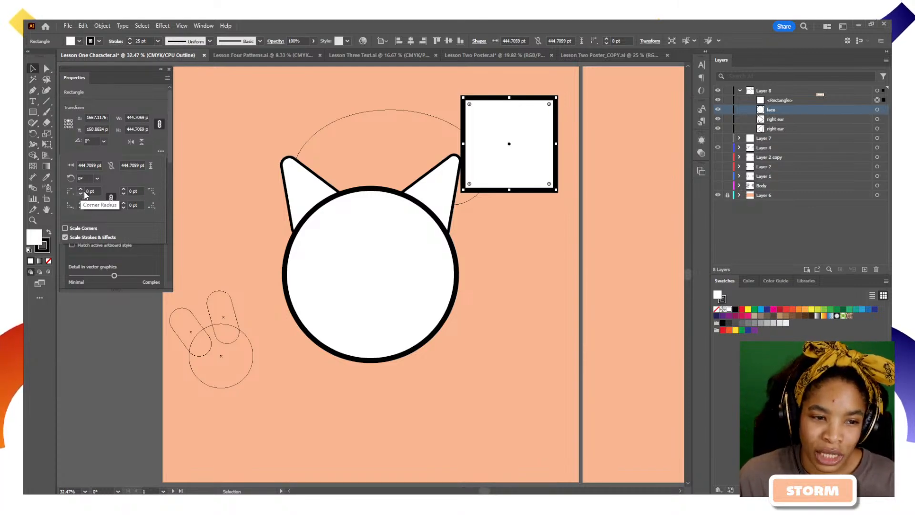
pyautogui.click(97, 178)
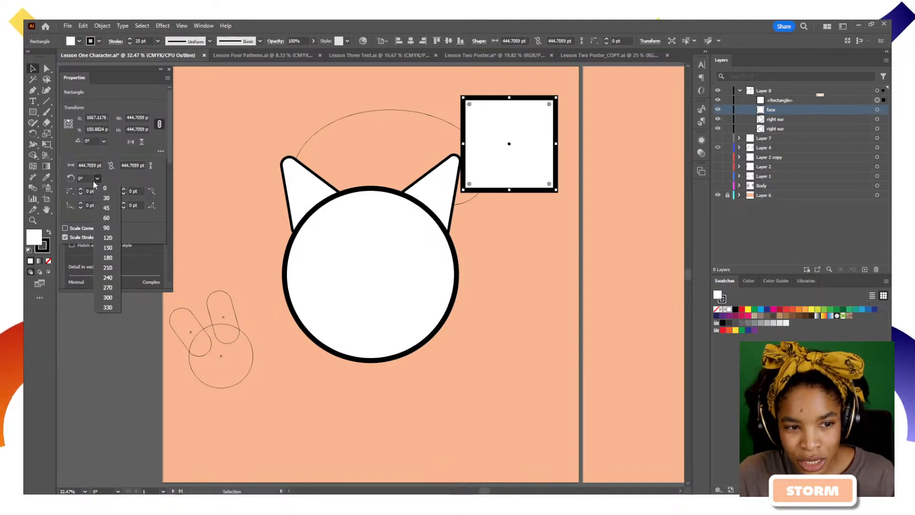
pyautogui.click(108, 228)
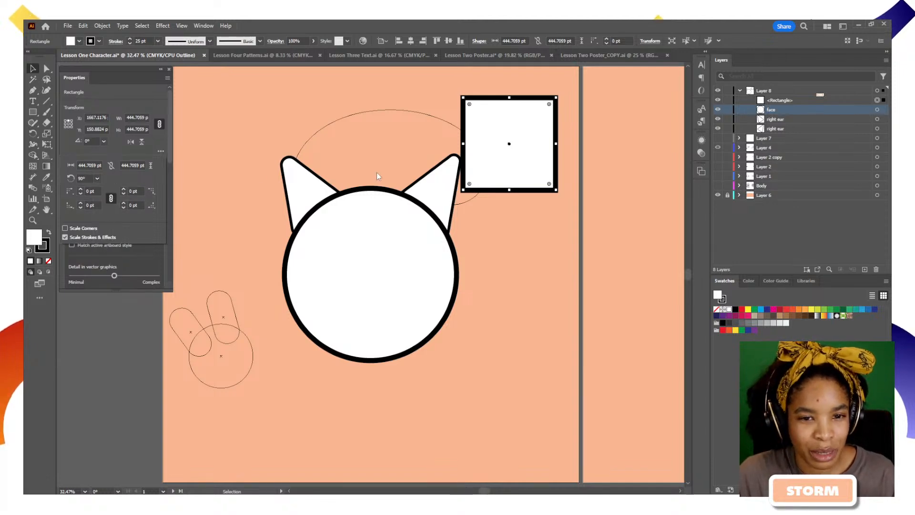
pyautogui.click(161, 153)
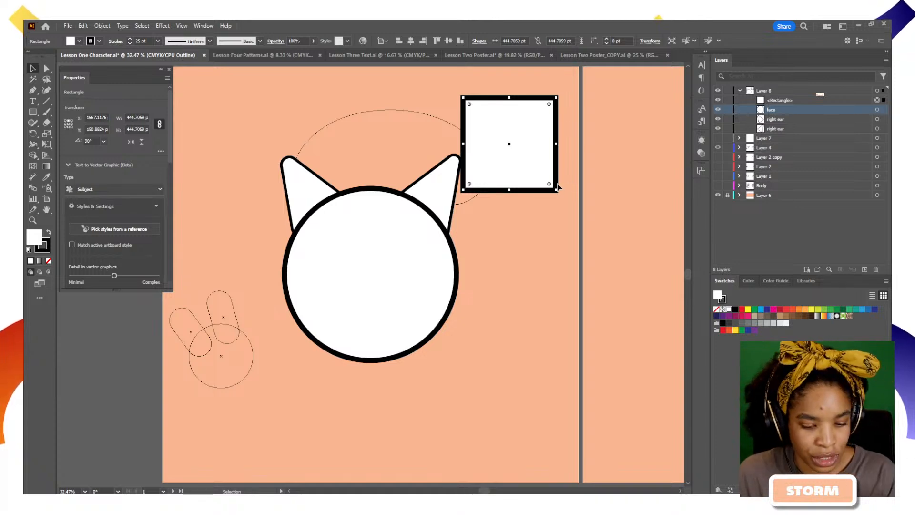
# Step: Examine all the artwork across both artboards in outline view and return the document to preview
pyautogui.hotkey('ctrl', 'y')
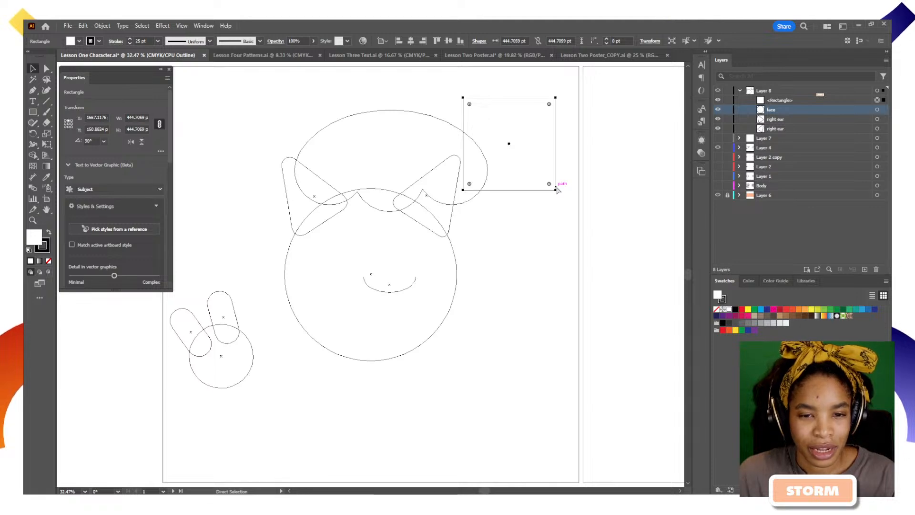
pyautogui.press('z')
pyautogui.keyDown('alt'); pyautogui.click(554, 196); pyautogui.keyUp('alt')
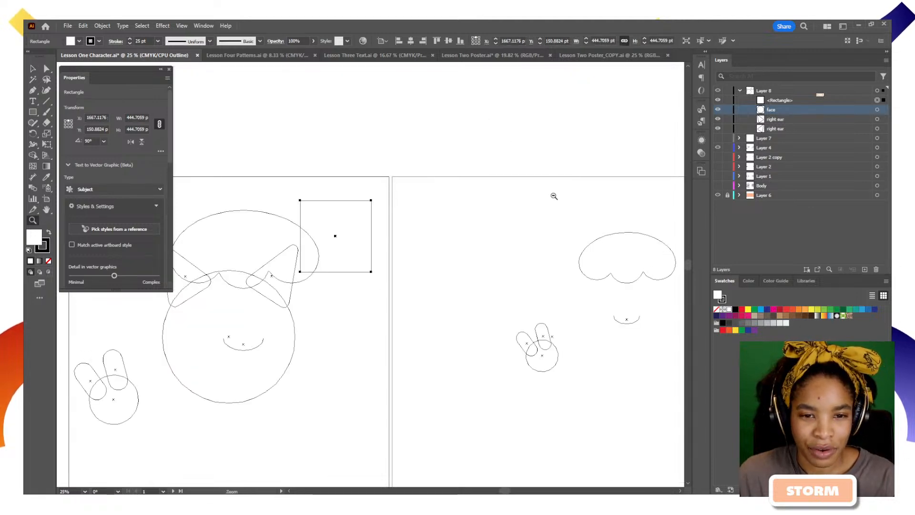
pyautogui.moveTo(367, 246); pyautogui.dragTo(469, 200)
pyautogui.hotkey('ctrl', 'y')
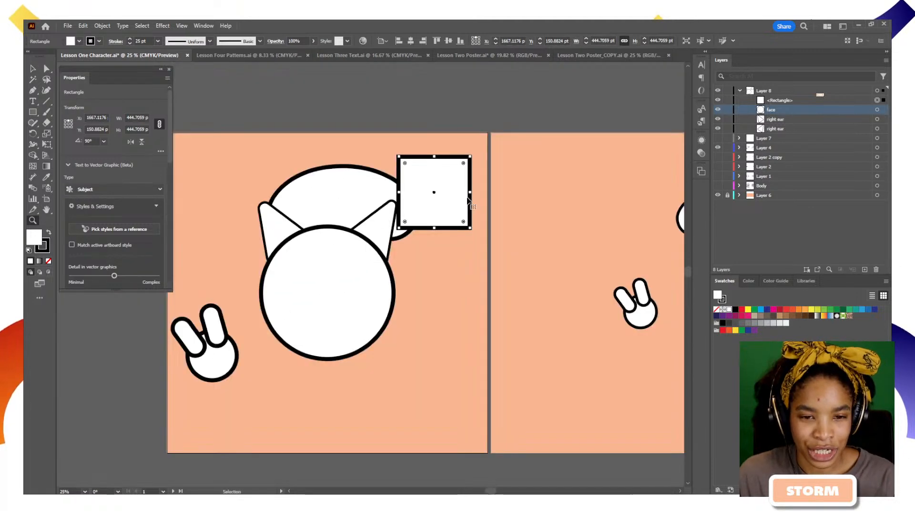
pyautogui.press('z')
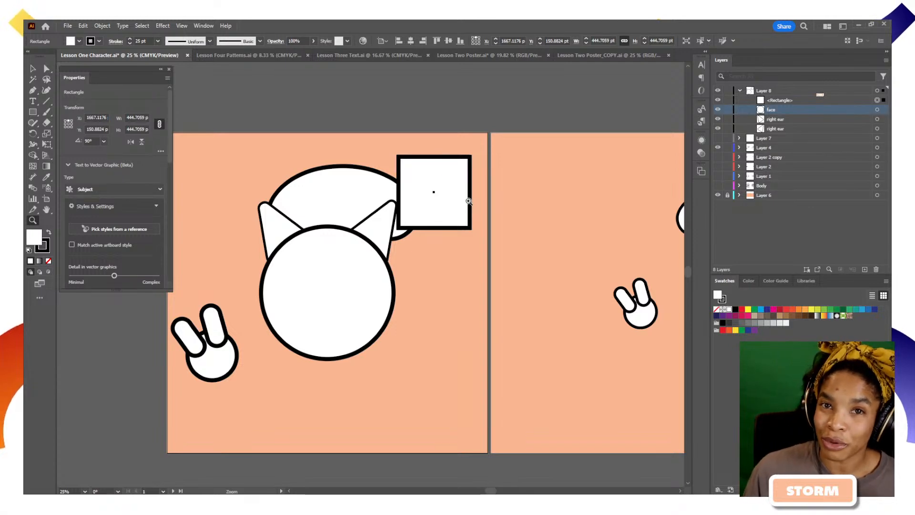
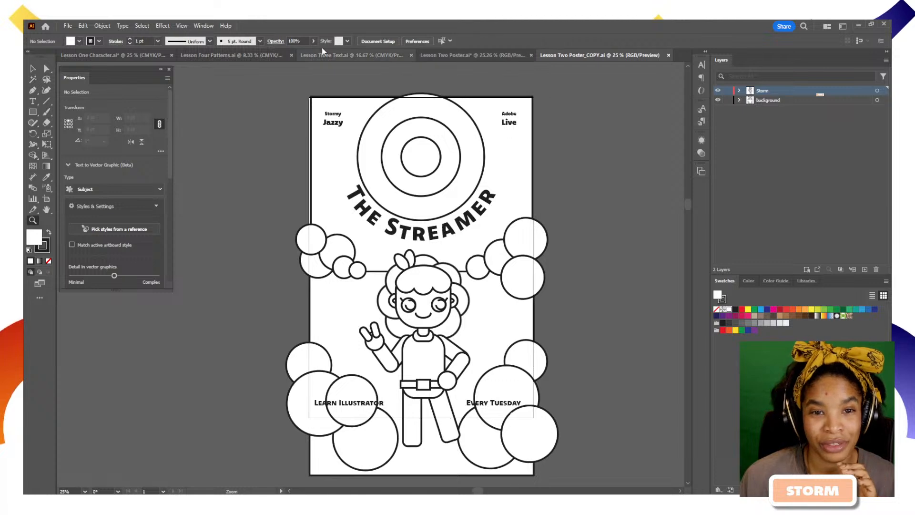
# Step: Switch to the Lesson Two Poster.ai document and select the red background rectangle, leaving isolation mode
pyautogui.click(455, 56)
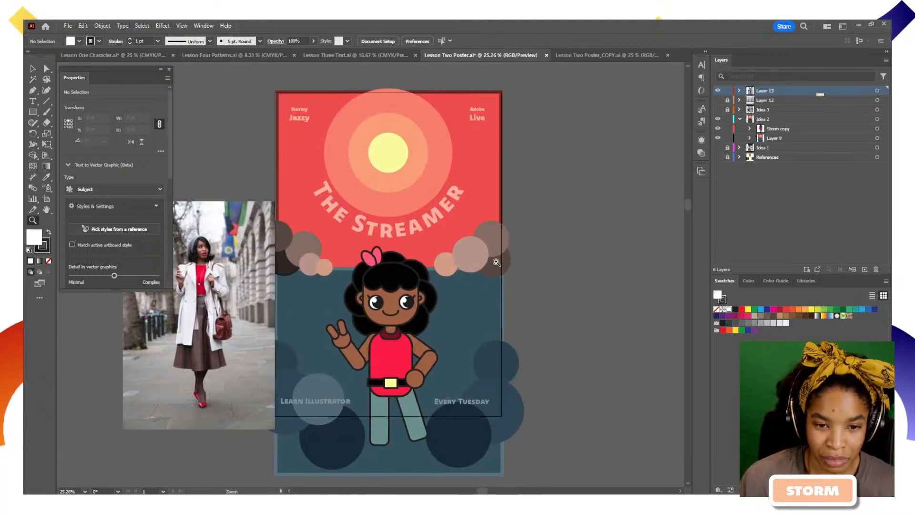
pyautogui.press('v')
pyautogui.doubleClick(462, 224)
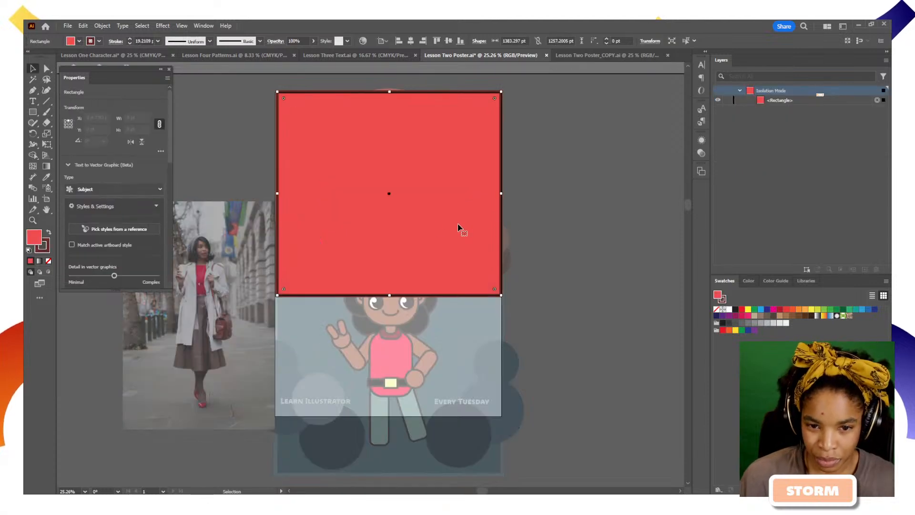
pyautogui.press('Escape')
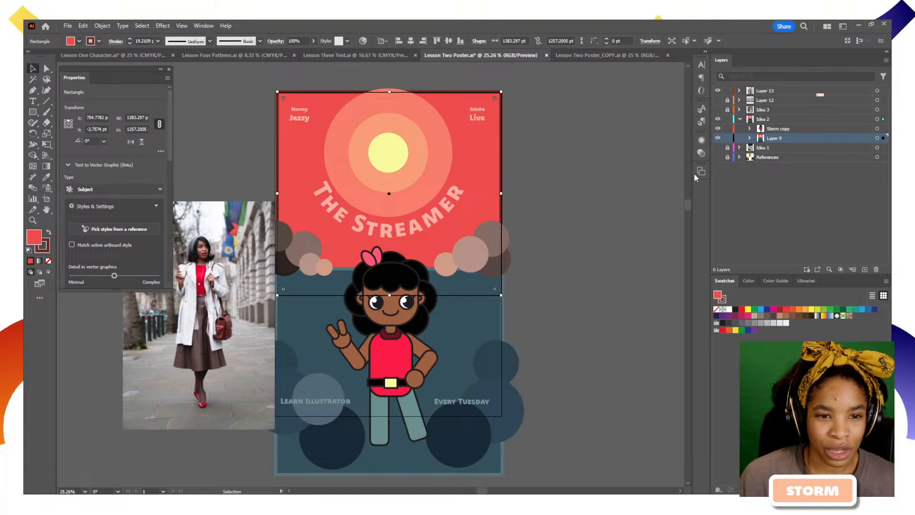
# Step: Open the Appearance panel for the red rectangle and collapse the Text to Vector Graphic section in Properties
pyautogui.click(701, 153)
pyautogui.click(702, 140)
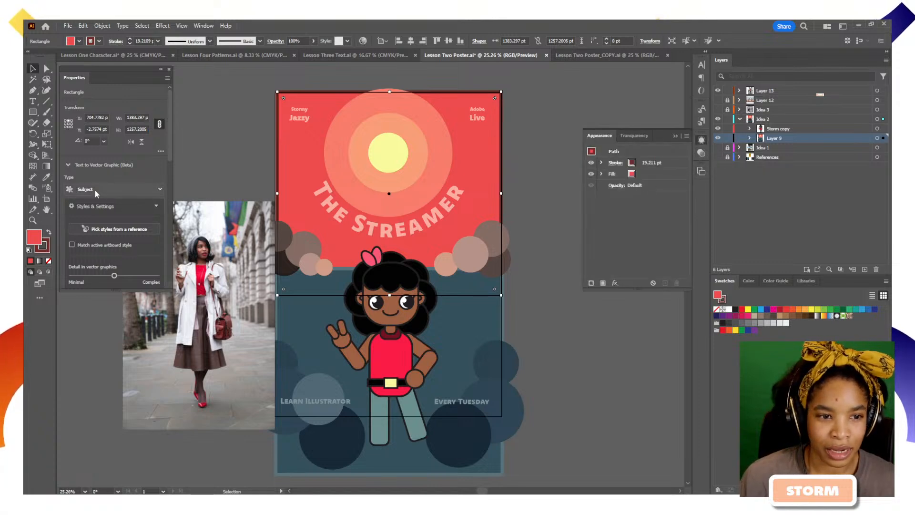
pyautogui.scroll(-2, 97, 191)
pyautogui.scroll(2, 98, 190)
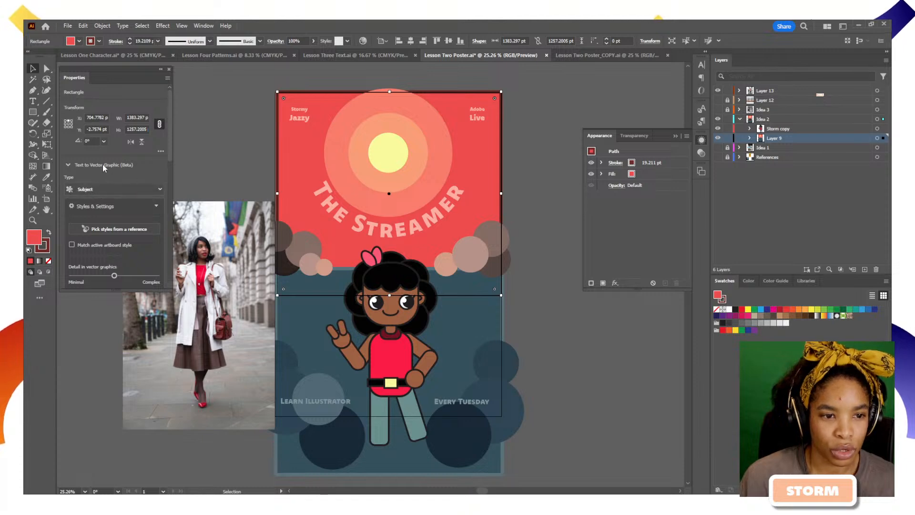
pyautogui.click(67, 165)
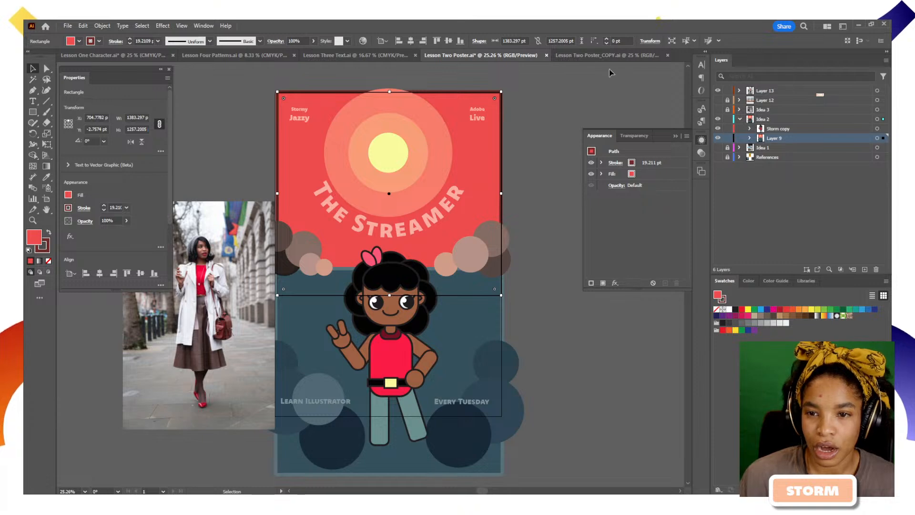
# Step: Show the Color panel and undock Color, Color Guide and Libraries as floating panels over the artwork
pyautogui.click(204, 26)
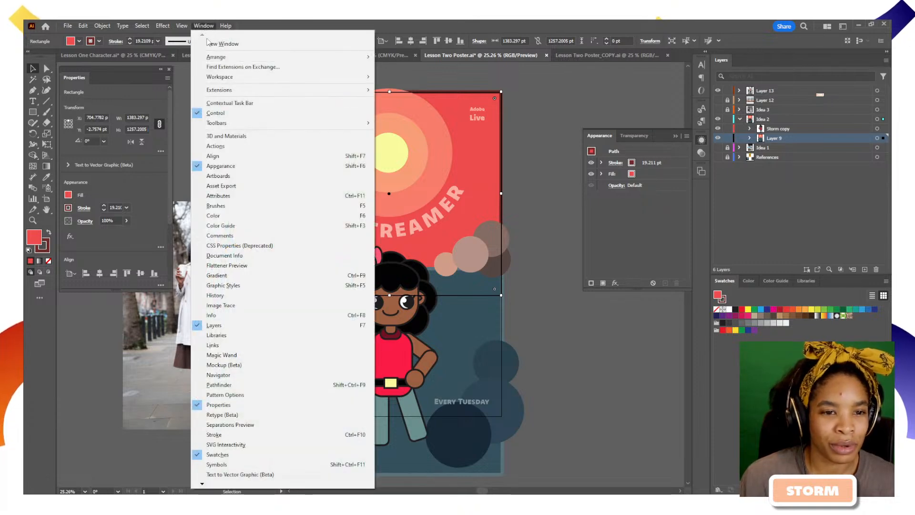
pyautogui.click(222, 216)
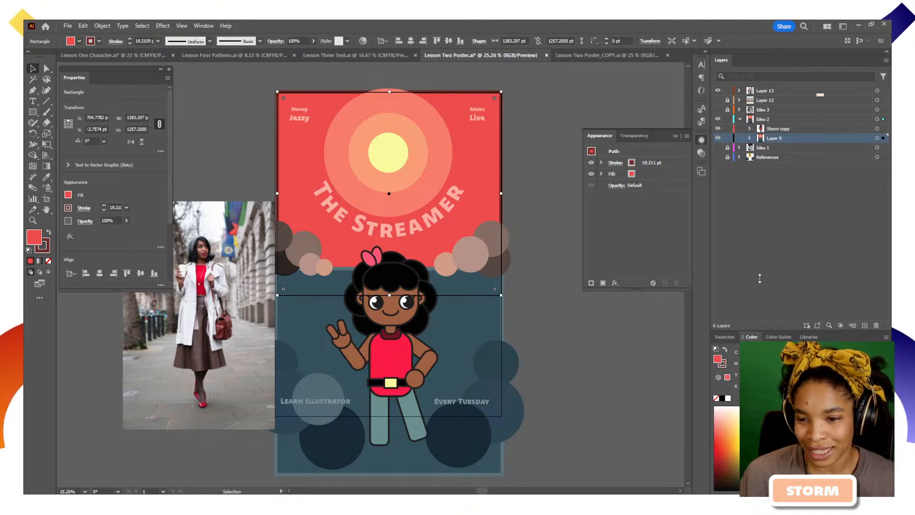
pyautogui.moveTo(750, 337); pyautogui.dragTo(510, 293)
pyautogui.moveTo(776, 337); pyautogui.dragTo(571, 296)
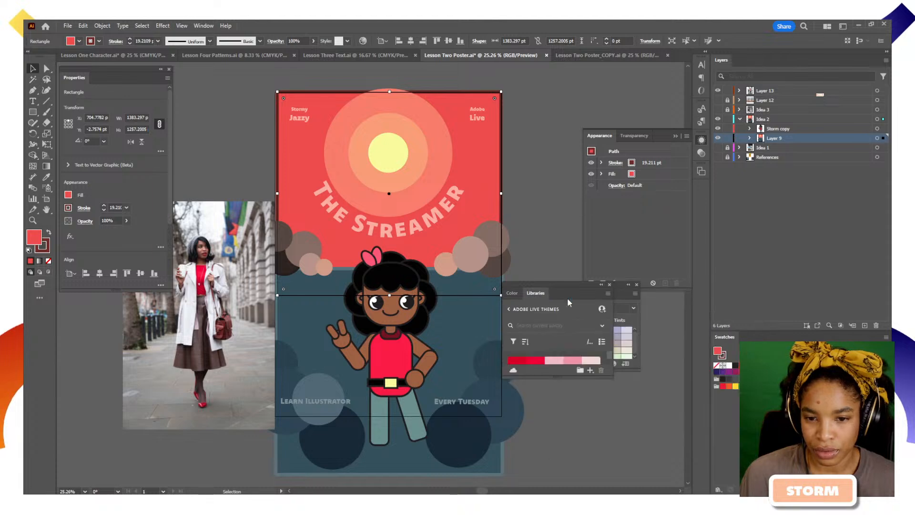
# Step: Group the Swatches, Color Guide, Libraries and Color panels into one widened floating group beside the poster's upper edge, showing Swatches
pyautogui.moveTo(725, 337); pyautogui.dragTo(523, 294)
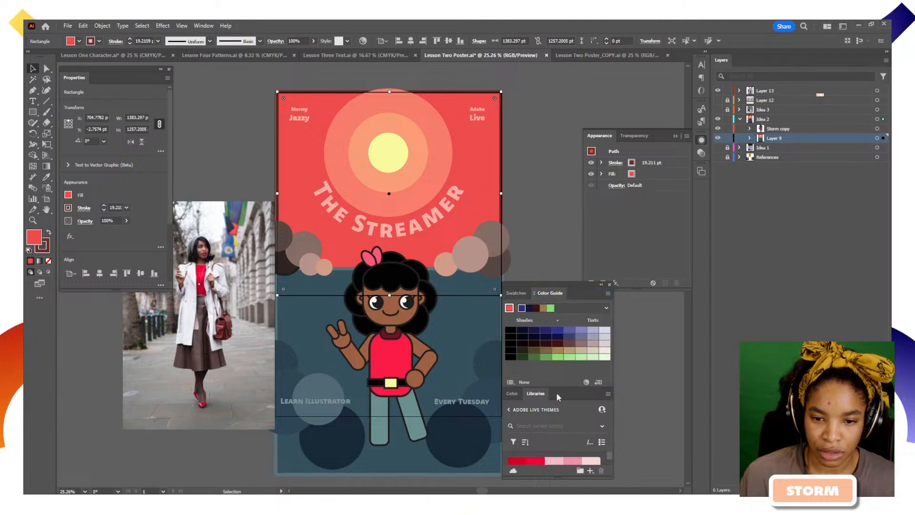
pyautogui.moveTo(536, 393); pyautogui.dragTo(577, 292)
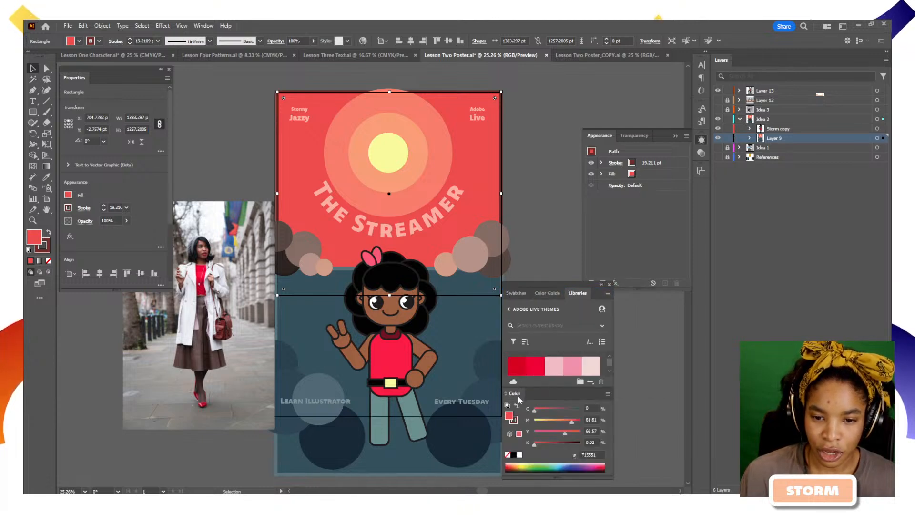
pyautogui.moveTo(518, 396); pyautogui.dragTo(557, 113)
pyautogui.moveTo(621, 216); pyautogui.dragTo(698, 239)
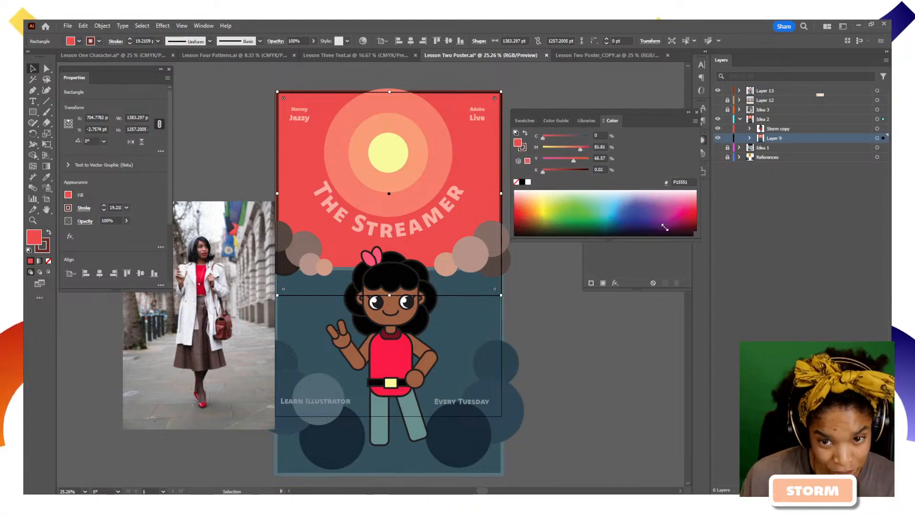
pyautogui.click(534, 120)
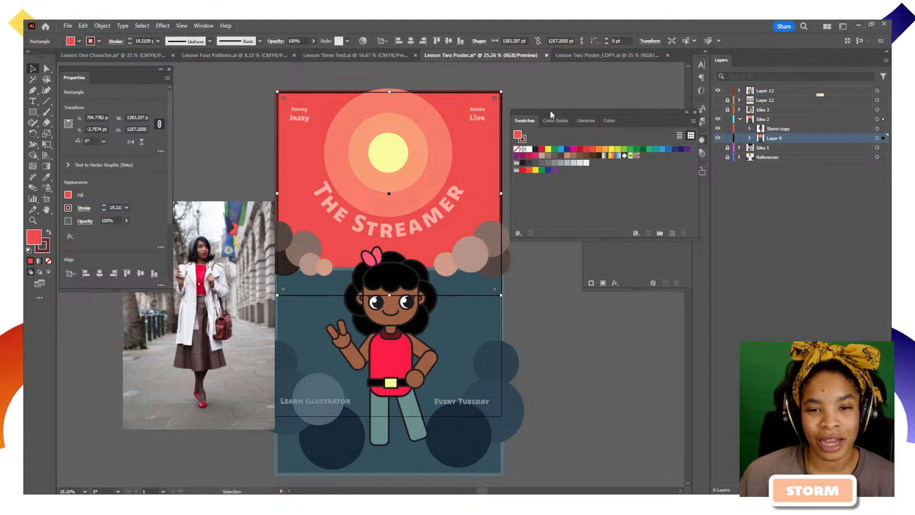
pyautogui.moveTo(550, 110); pyautogui.dragTo(537, 66)
# Step: Search Discover for "swatches" and use its Swatches Window result to hide and reshow the Swatches panel
pyautogui.click(202, 26)
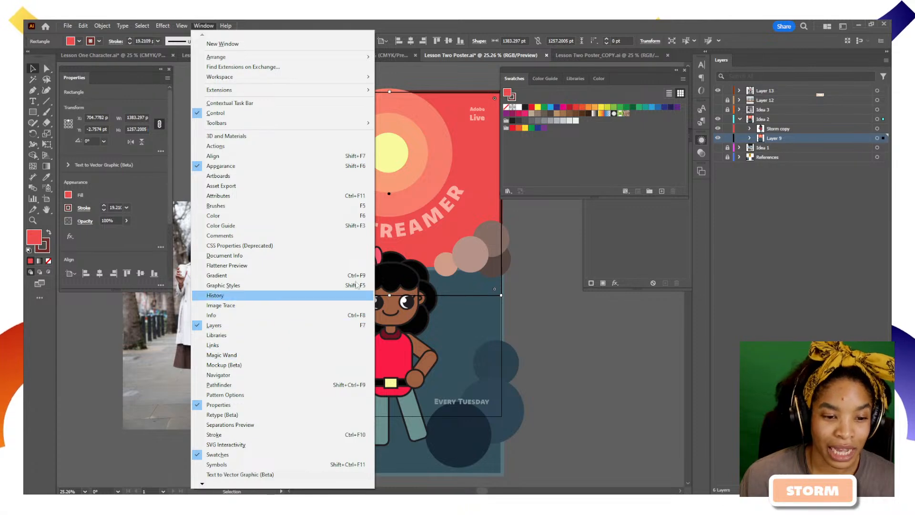
pyautogui.click(804, 27)
pyautogui.click(804, 27)
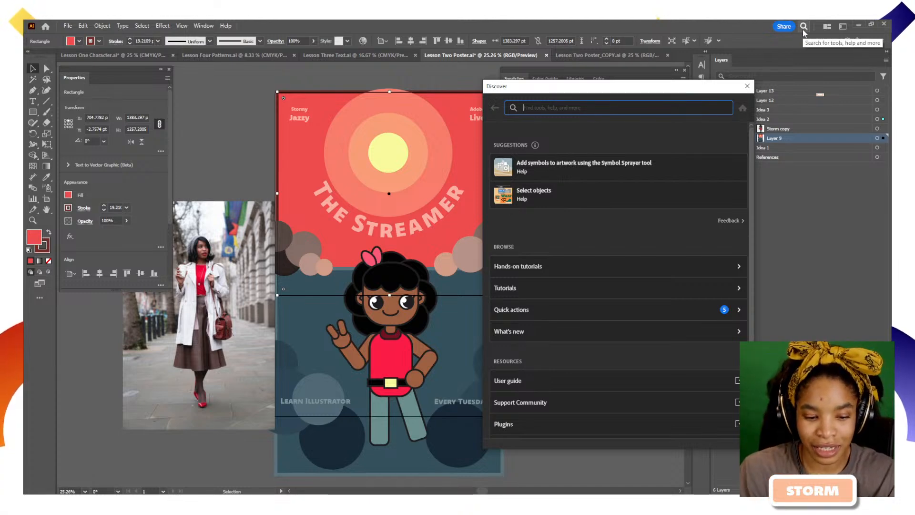
pyautogui.write('swatches')
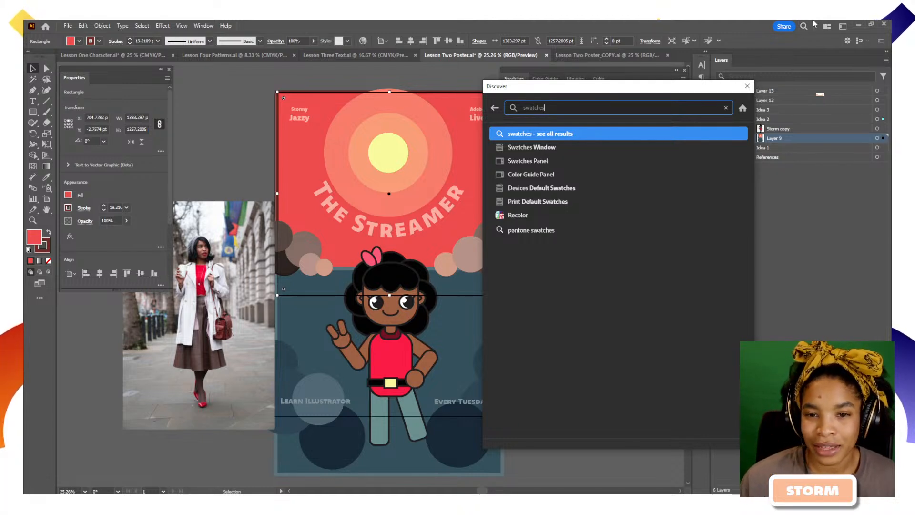
pyautogui.click(536, 151)
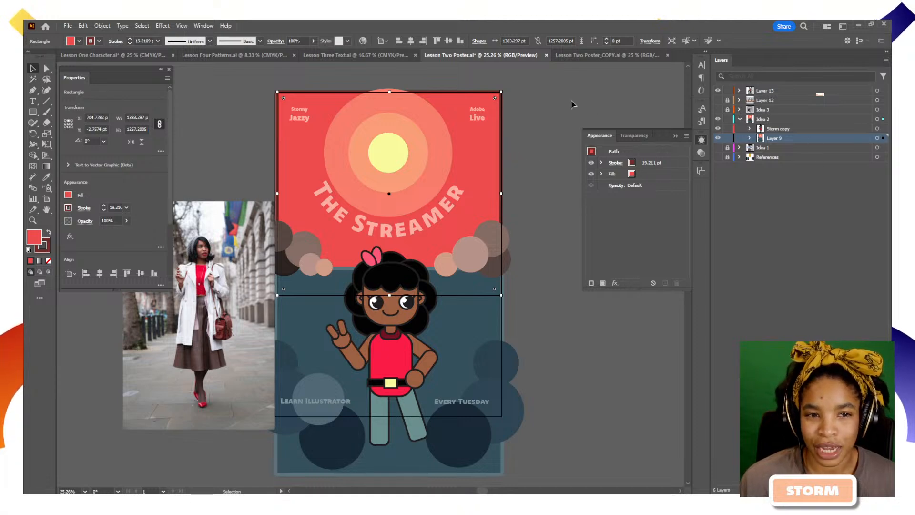
pyautogui.click(804, 26)
pyautogui.click(534, 148)
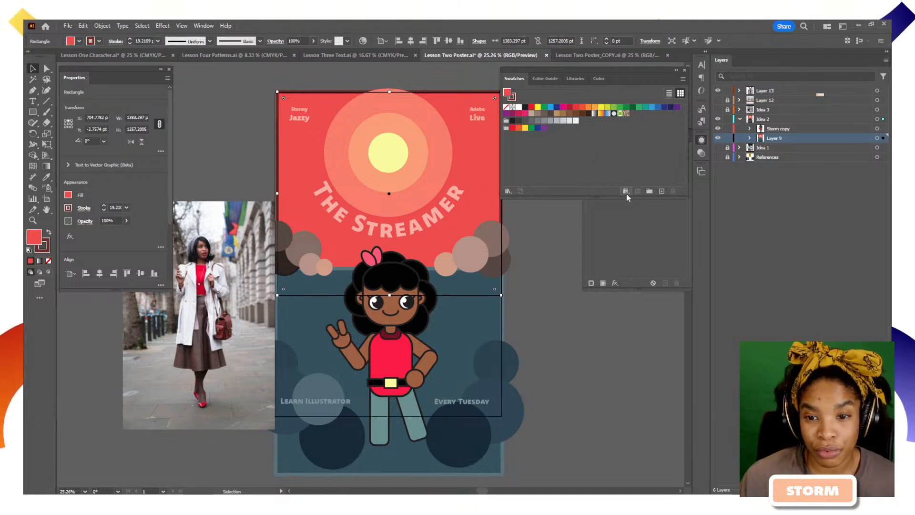
# Step: View the Earthtone swatch library in an enlarged panel, close it, and look over the list of other swatch libraries
pyautogui.click(509, 191)
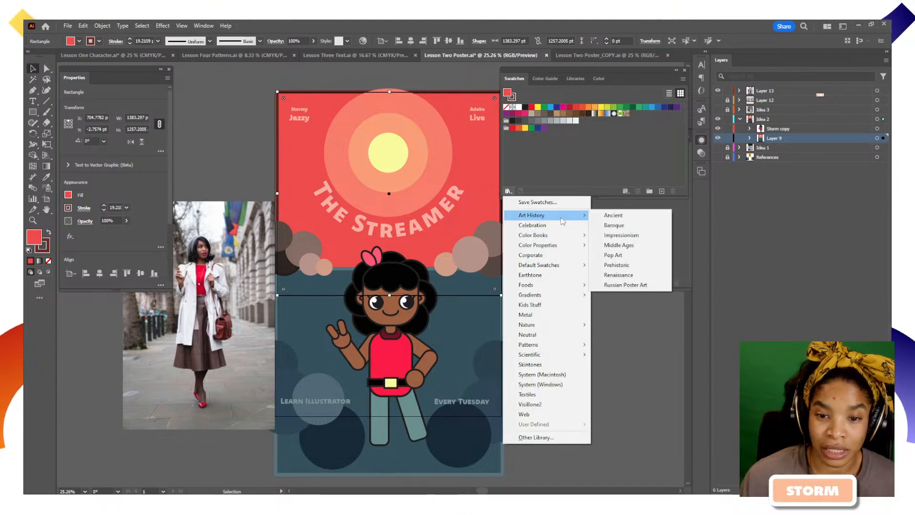
pyautogui.click(571, 275)
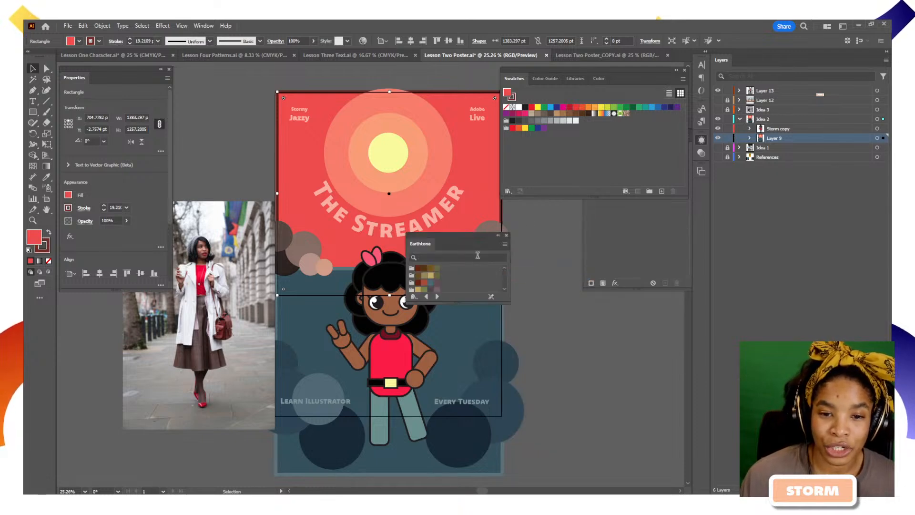
pyautogui.moveTo(508, 301); pyautogui.dragTo(596, 381)
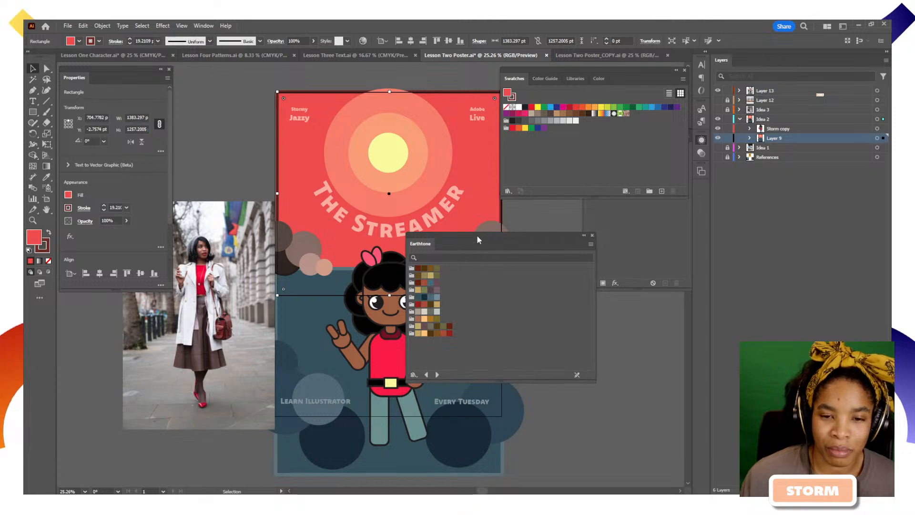
pyautogui.moveTo(478, 239); pyautogui.dragTo(597, 220)
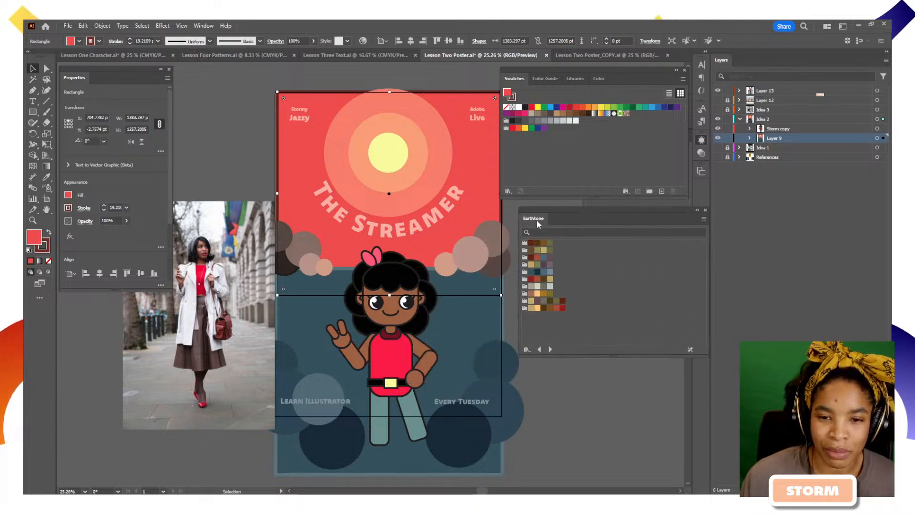
pyautogui.moveTo(537, 221); pyautogui.dragTo(532, 214)
pyautogui.click(702, 204)
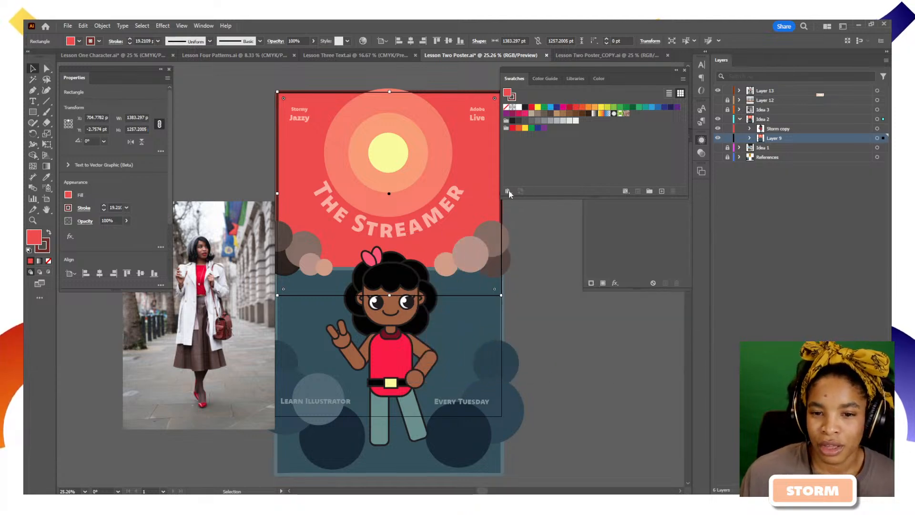
pyautogui.click(508, 192)
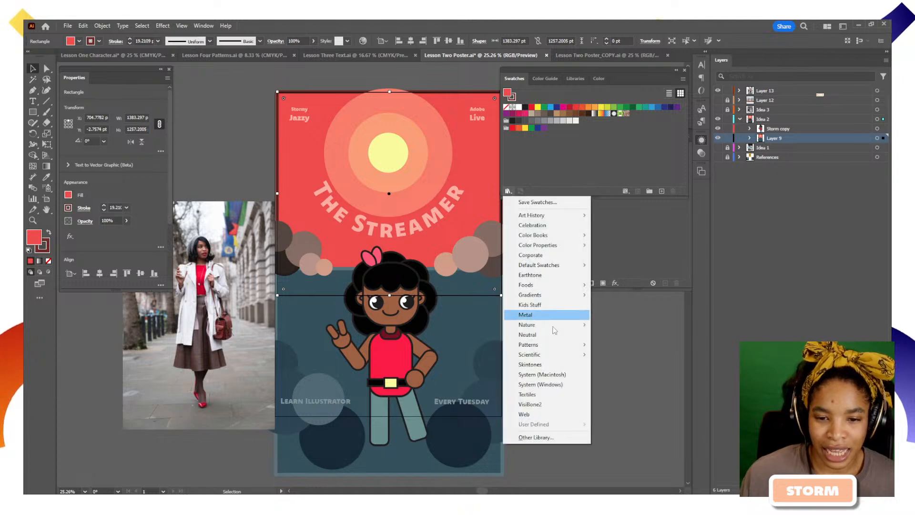
pyautogui.click(641, 353)
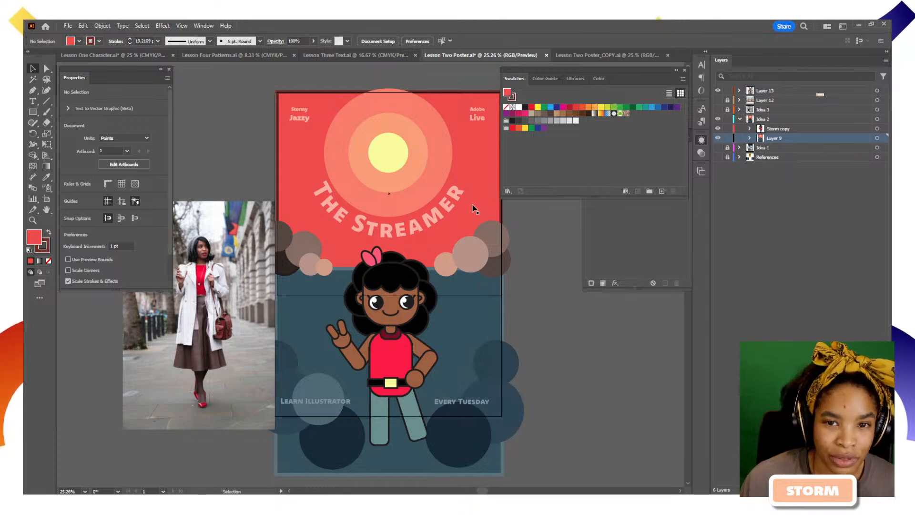
# Step: Fill the poster's red background rectangle with the orange-red swatch
pyautogui.click(486, 180)
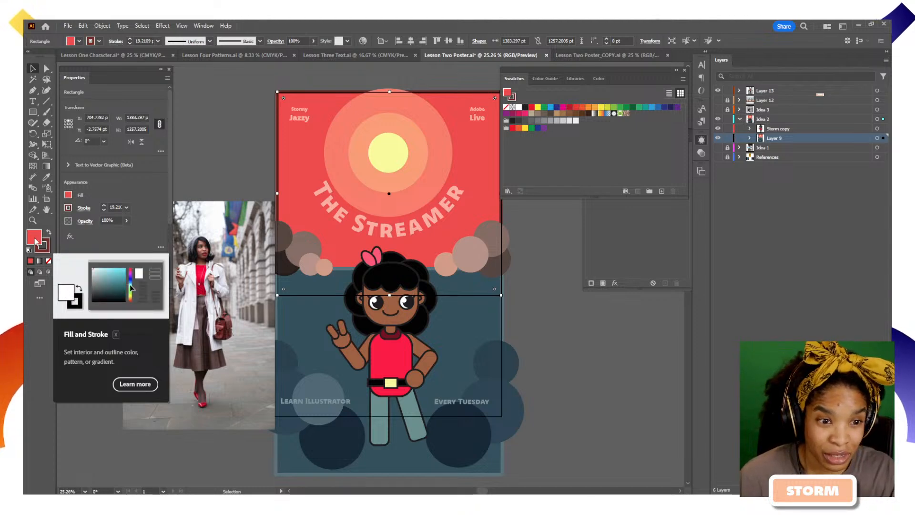
pyautogui.click(582, 106)
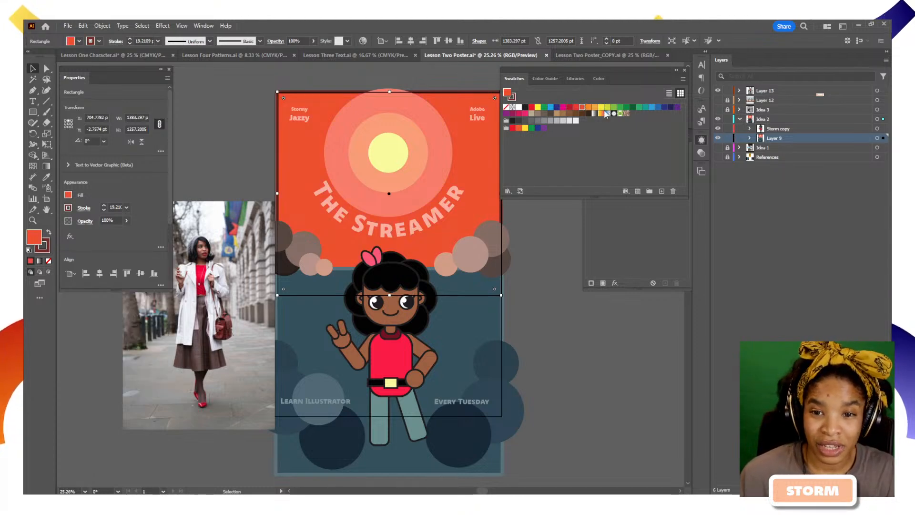
# Step: Try yellow-green and green swatch fills on the upper background rectangle and view the green swatch's options without changing them
pyautogui.click(607, 108)
pyautogui.click(639, 107)
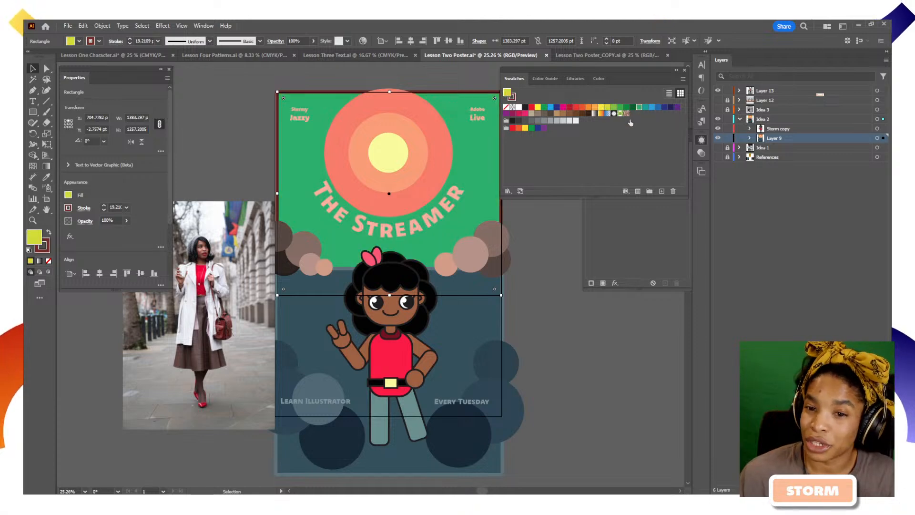
pyautogui.doubleClick(638, 107)
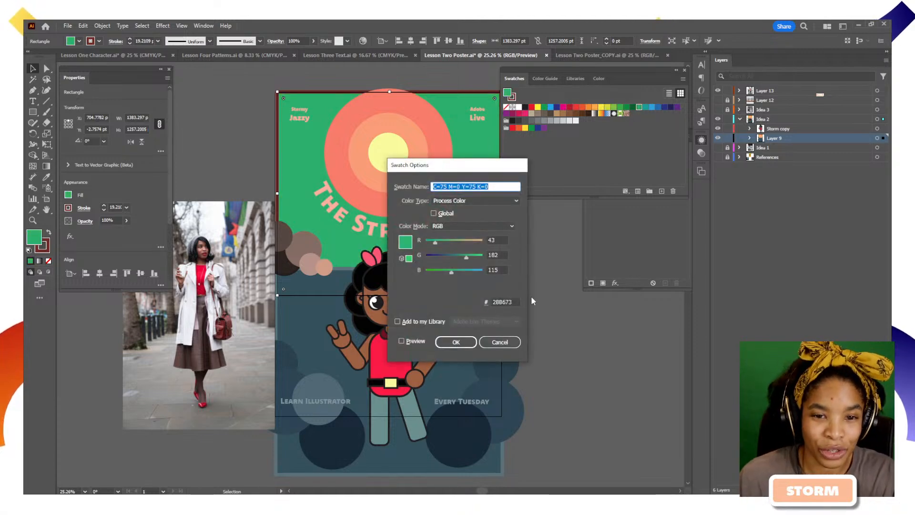
pyautogui.click(499, 343)
# Step: Undo the green and yellow-green fills on the upper background rectangle and deselect it
pyautogui.hotkey('ctrl', 'z')
pyautogui.hotkey('ctrl', 'z')
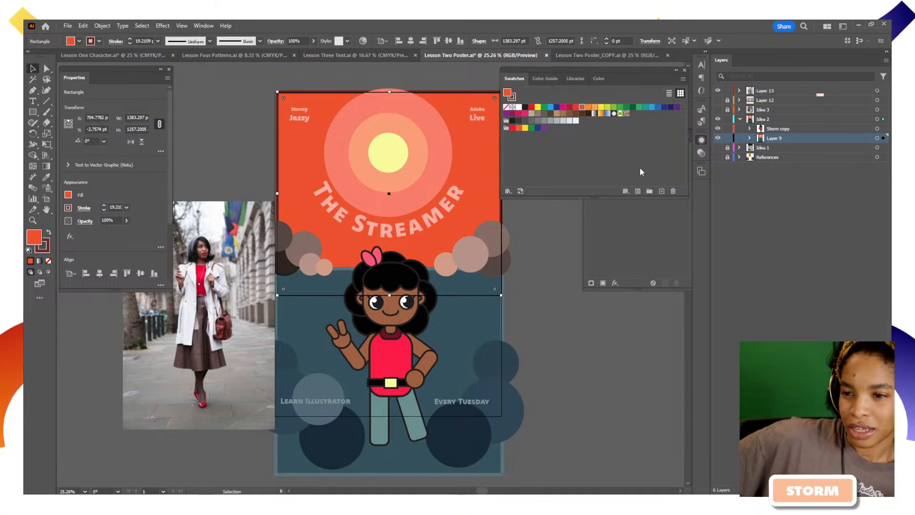
pyautogui.click(614, 255)
pyautogui.click(681, 131)
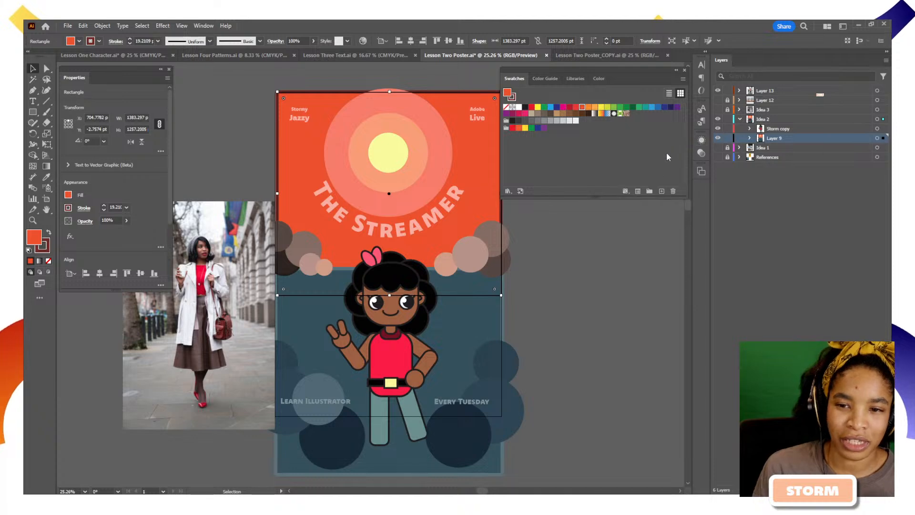
pyautogui.click(540, 325)
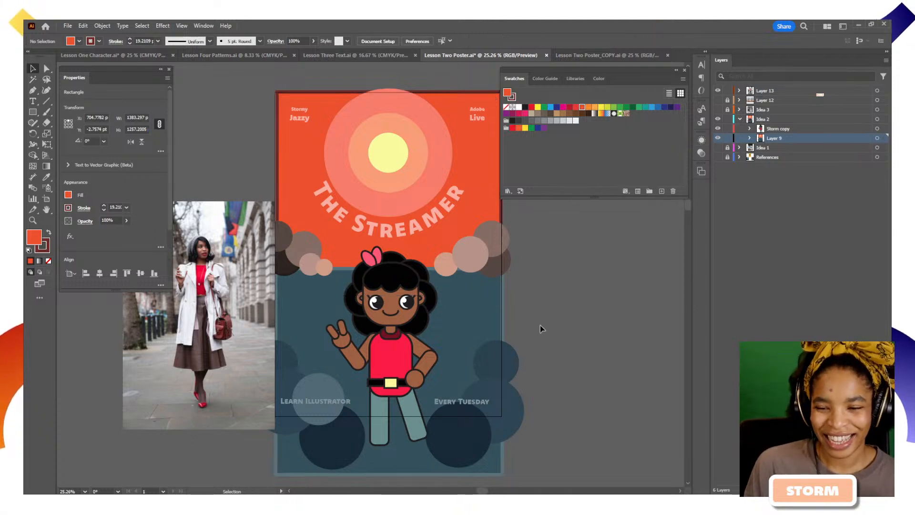
# Step: Set the Color Guide's base color to the fill of the poster's lower teal rectangle
pyautogui.click(553, 79)
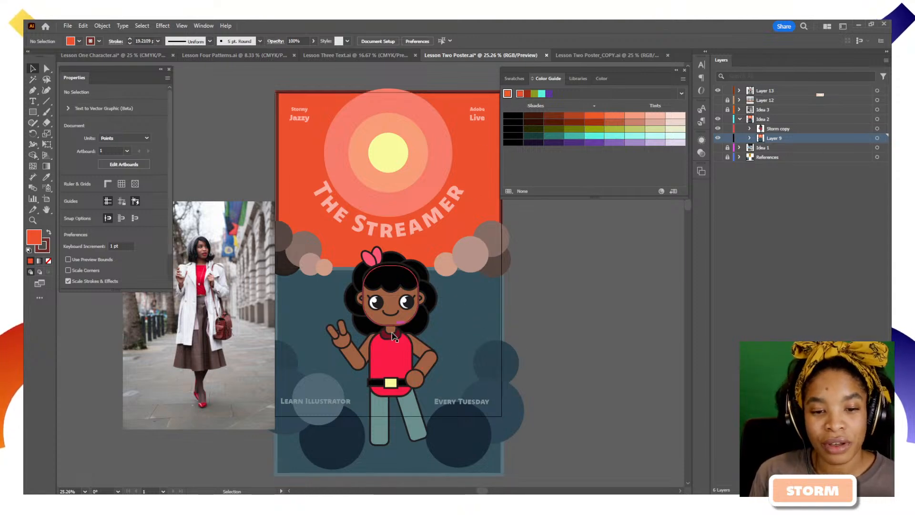
pyautogui.click(453, 338)
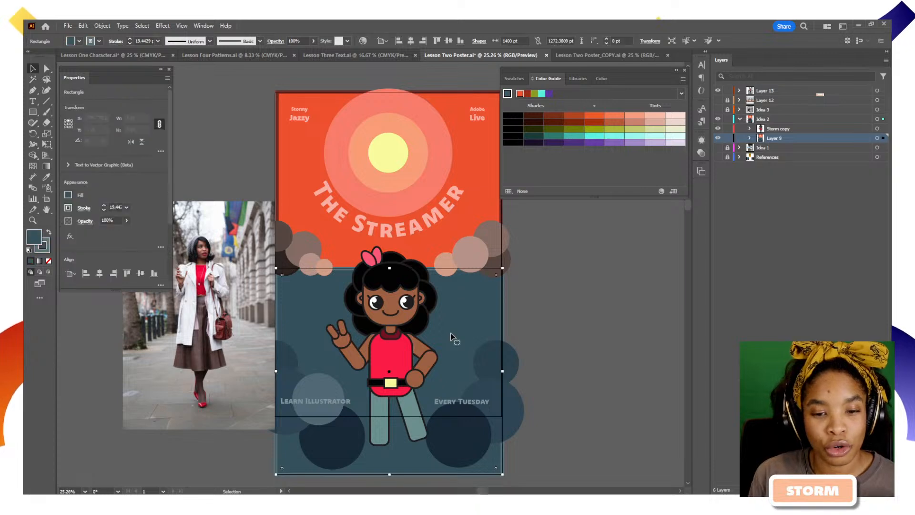
pyautogui.click(507, 94)
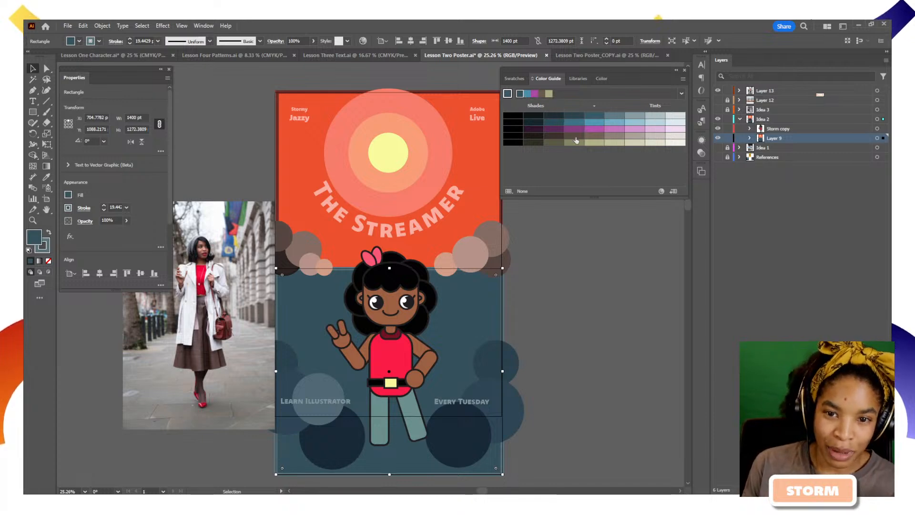
# Step: Browse the Color Guide's harmony rules and apply the Shades rule to the teal base color
pyautogui.click(681, 94)
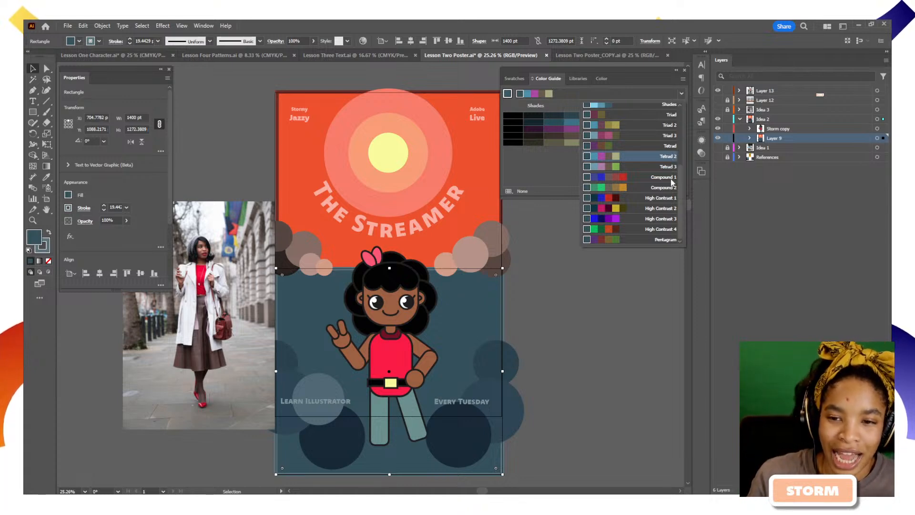
pyautogui.scroll(5, 671, 179)
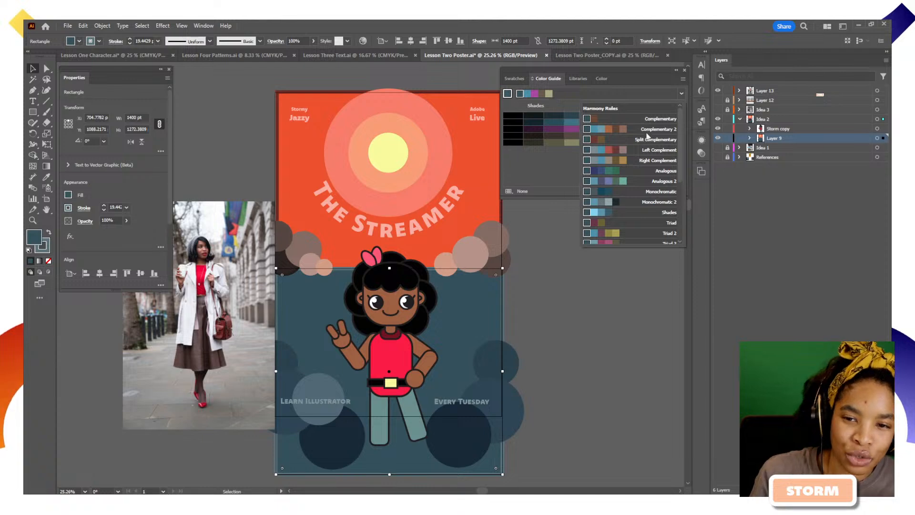
pyautogui.scroll(-3, 652, 150)
pyautogui.scroll(-3, 652, 150)
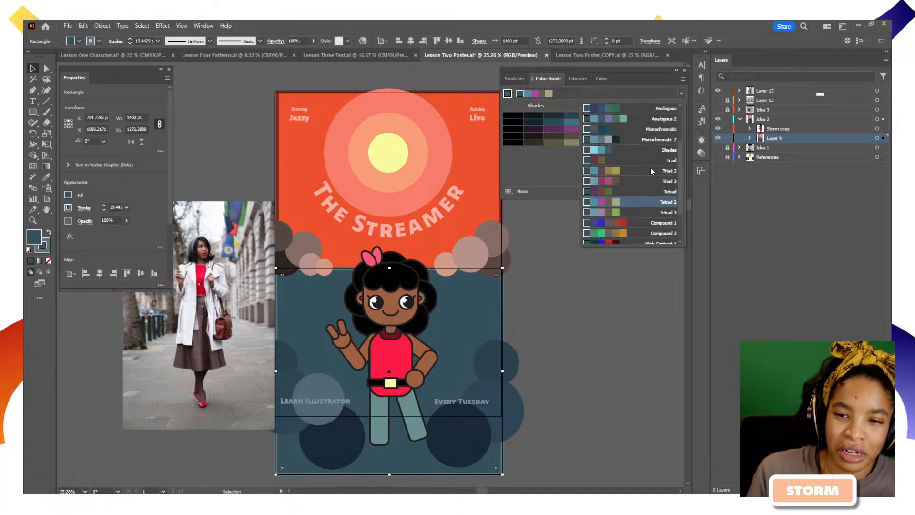
pyautogui.scroll(-3, 652, 170)
pyautogui.click(658, 119)
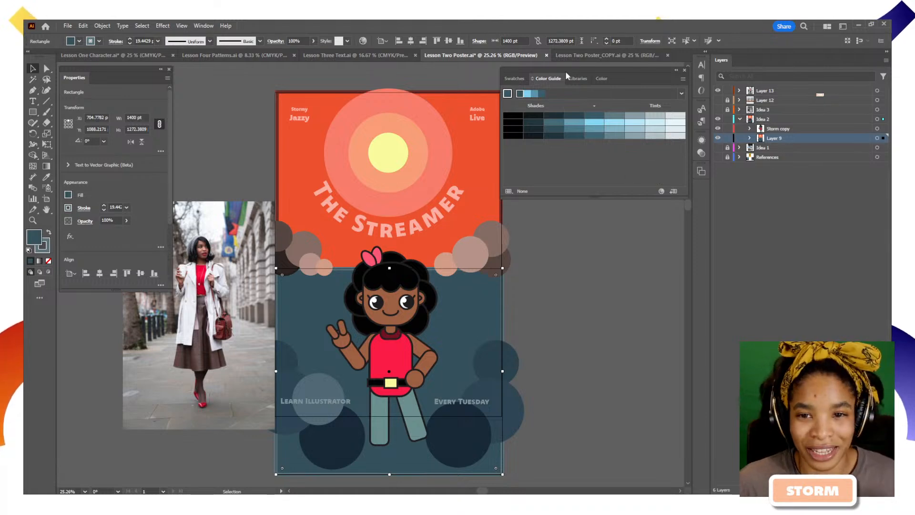
# Step: Fill the character's radial-repeat hair with the lightest teal-blue of the starry night sky theme from the Adobe Live Themes library
pyautogui.click(577, 79)
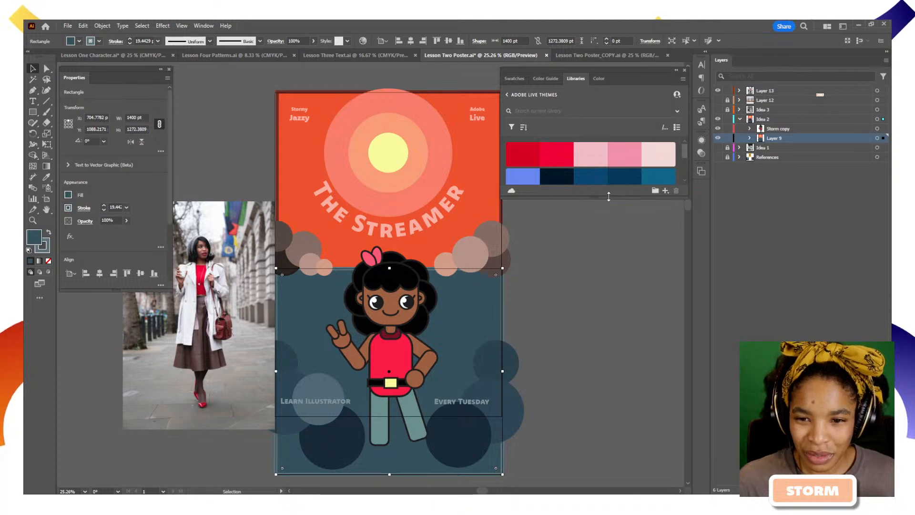
pyautogui.moveTo(605, 196); pyautogui.dragTo(601, 261)
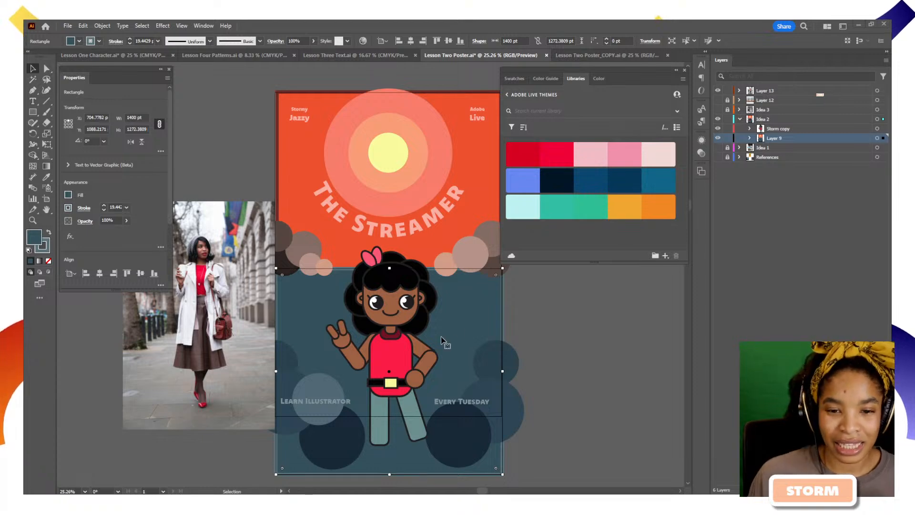
pyautogui.click(428, 276)
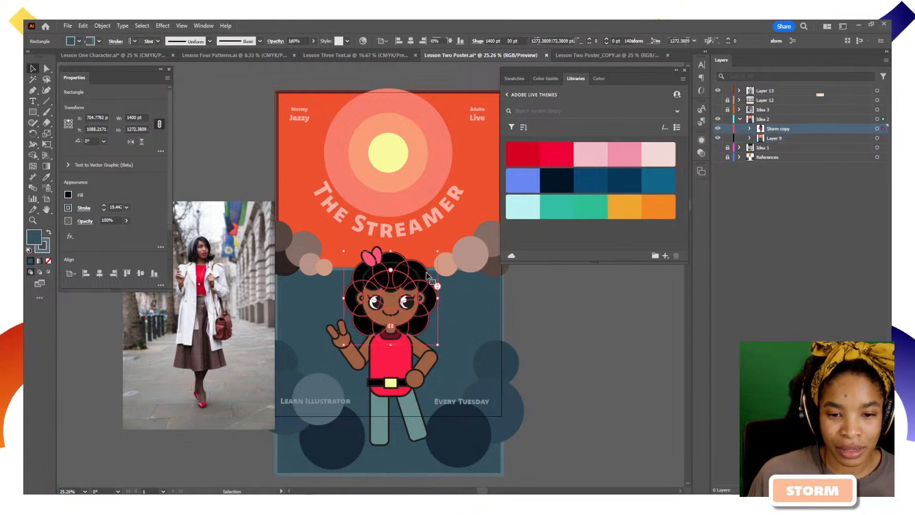
pyautogui.click(592, 178)
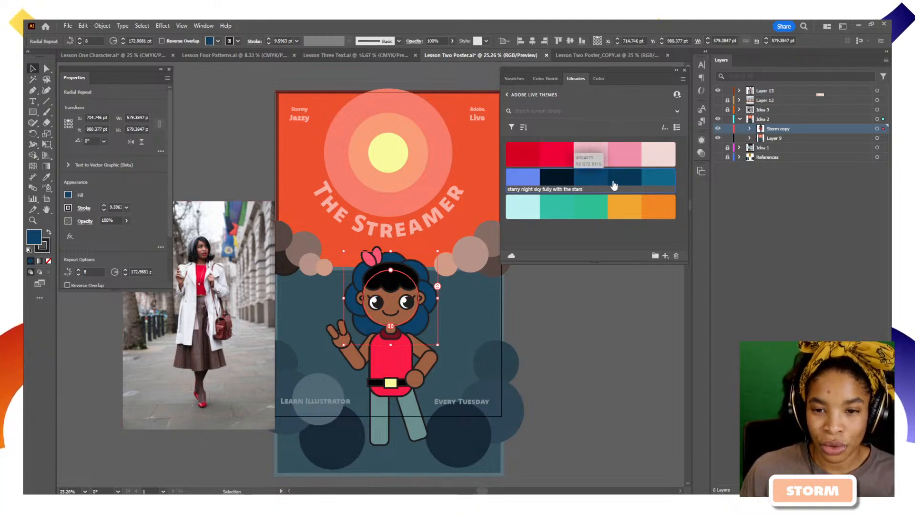
pyautogui.click(649, 181)
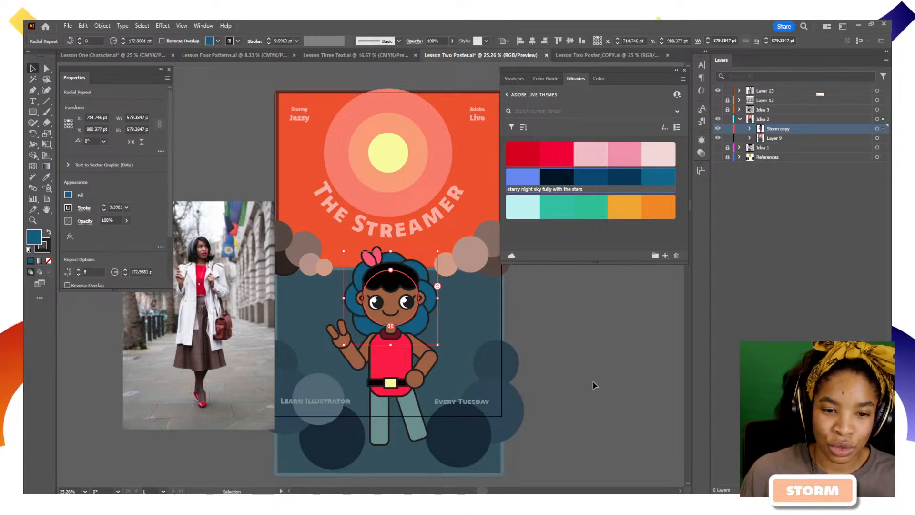
# Step: Set the hair's outline to the bright red of the "red Heart shapes for valentines day background" library theme and deselect the hair
pyautogui.click(43, 250)
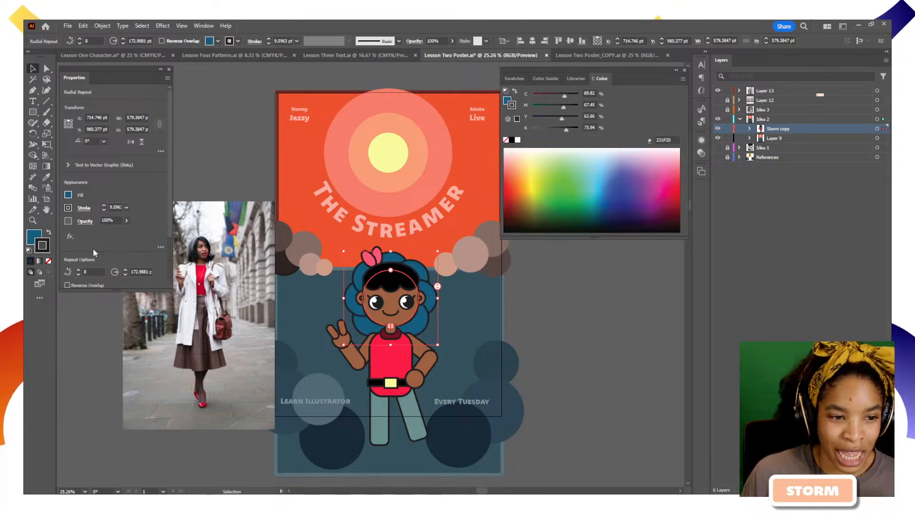
pyautogui.click(554, 80)
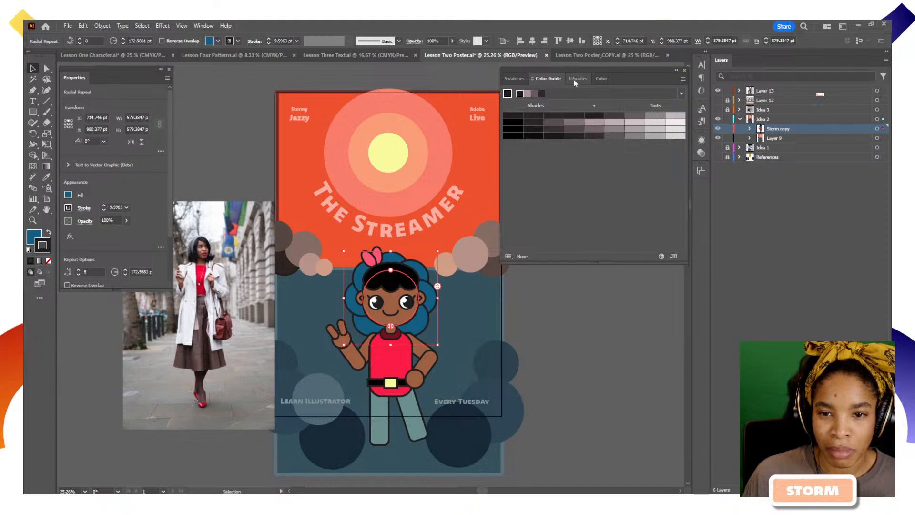
pyautogui.click(575, 79)
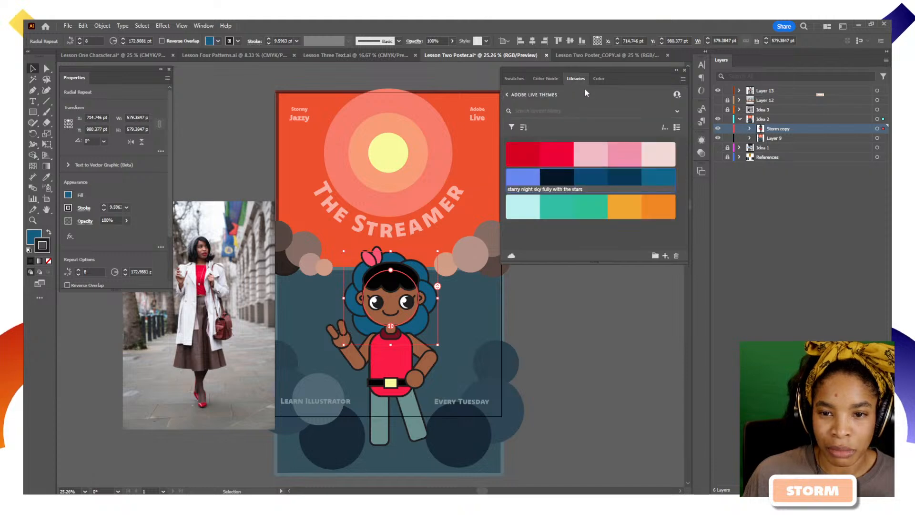
pyautogui.click(558, 153)
pyautogui.click(639, 395)
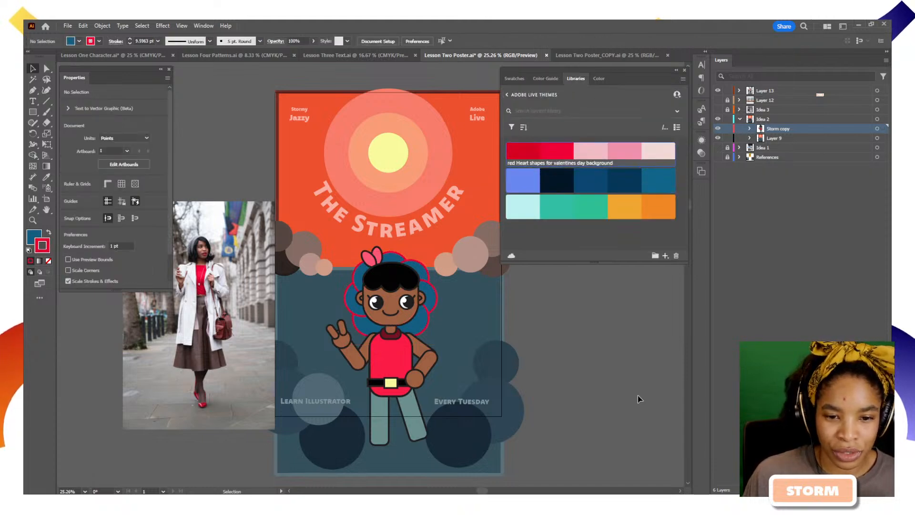
# Step: Undo the red outline and the blue fills on the character's hair
pyautogui.press('a')
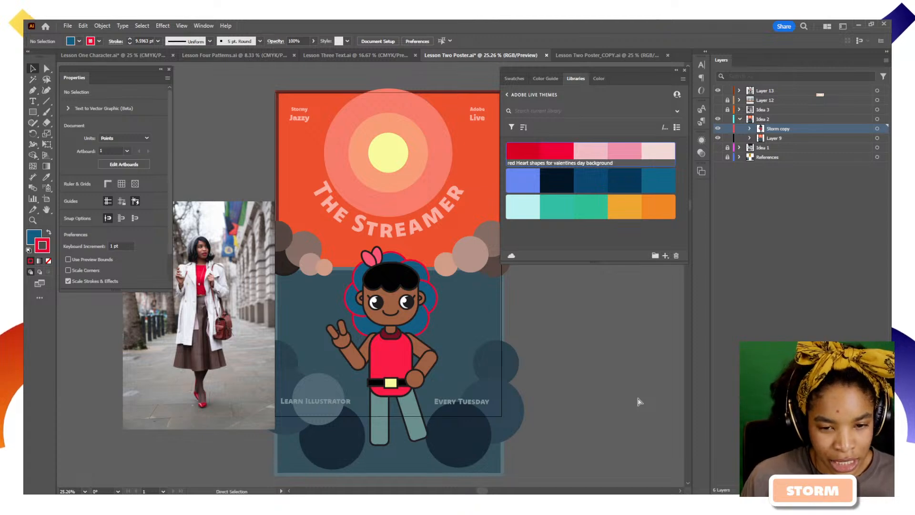
pyautogui.hotkey('ctrl', 'z')
pyautogui.hotkey('ctrl', 'z')
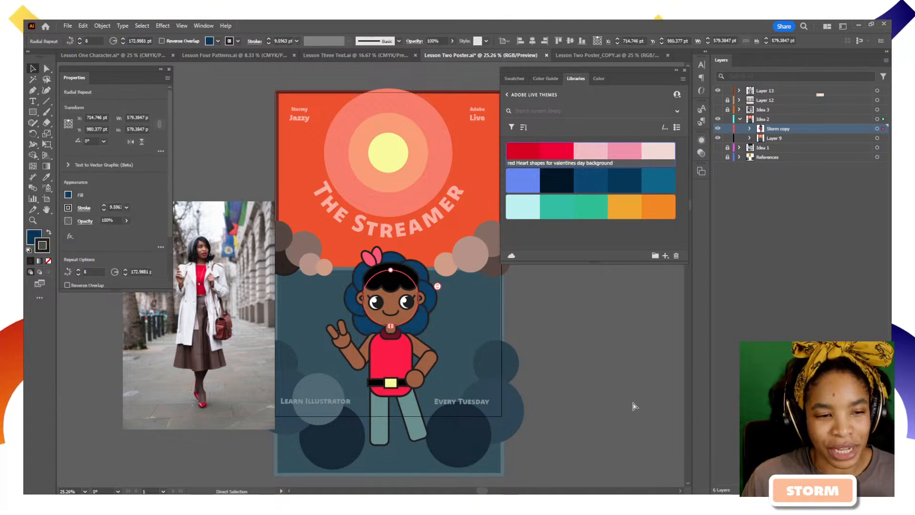
pyautogui.press('v')
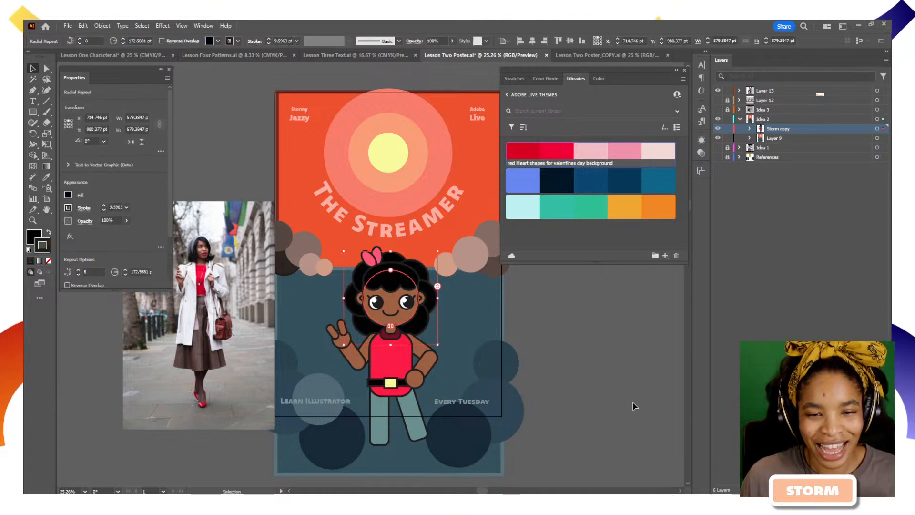
# Step: Select all artwork on the Idea 2 layer and open it in Recolor Artwork from the Color Guide
pyautogui.click(597, 80)
pyautogui.click(602, 80)
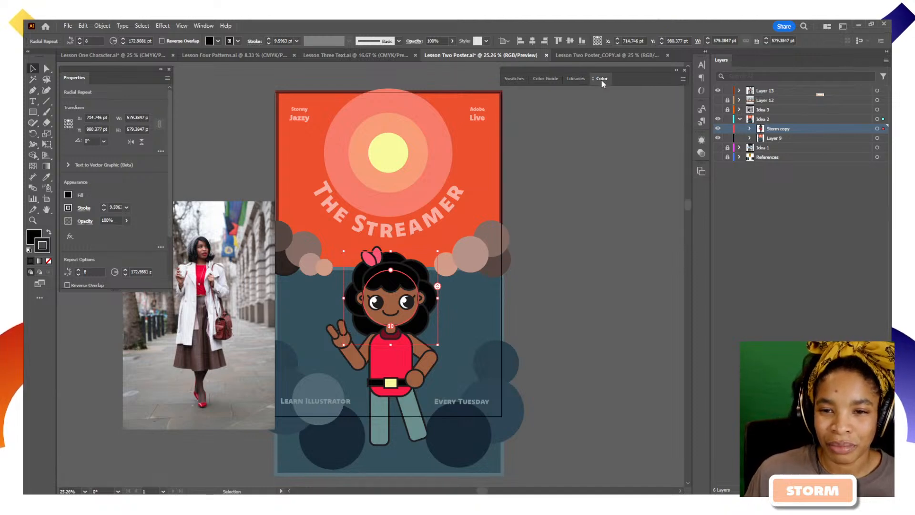
pyautogui.click(568, 79)
pyautogui.click(556, 80)
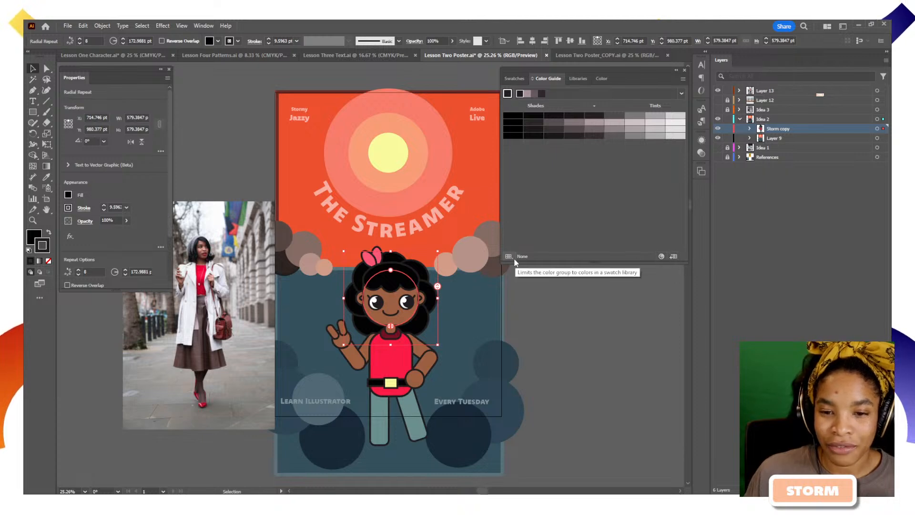
pyautogui.click(661, 256)
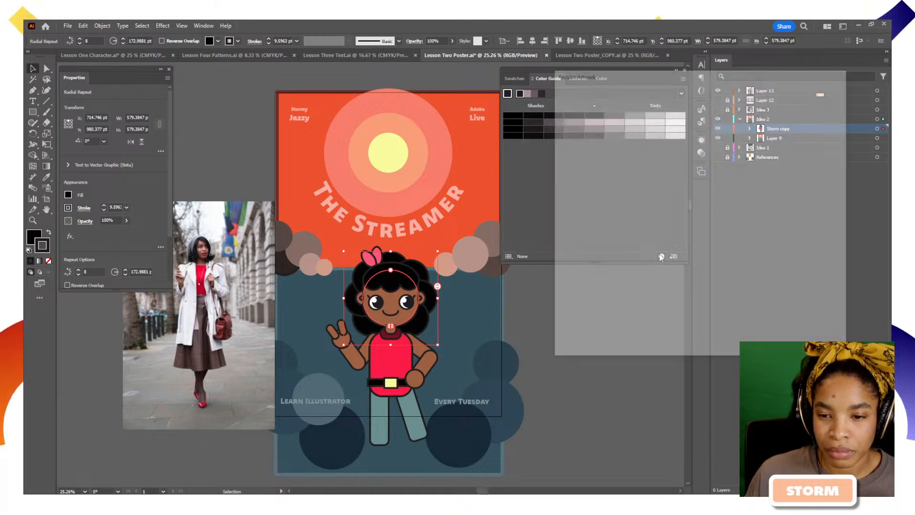
pyautogui.click(775, 345)
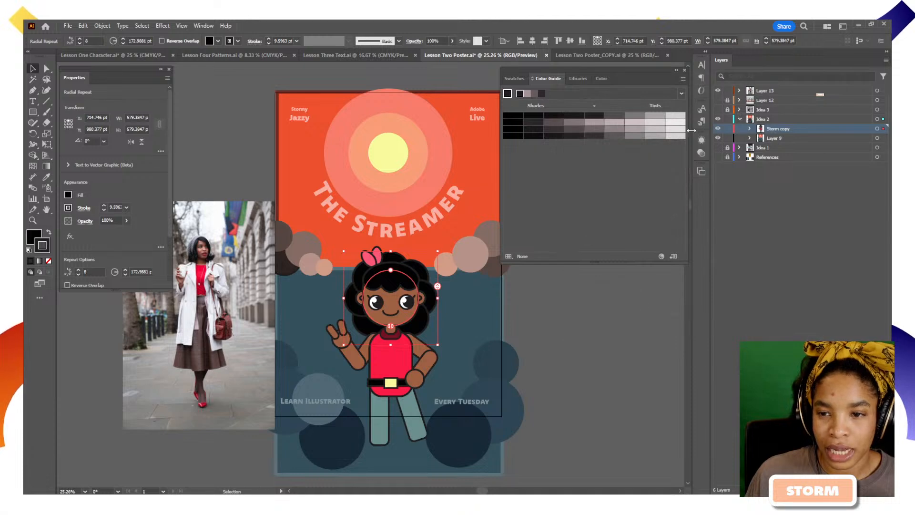
pyautogui.click(877, 119)
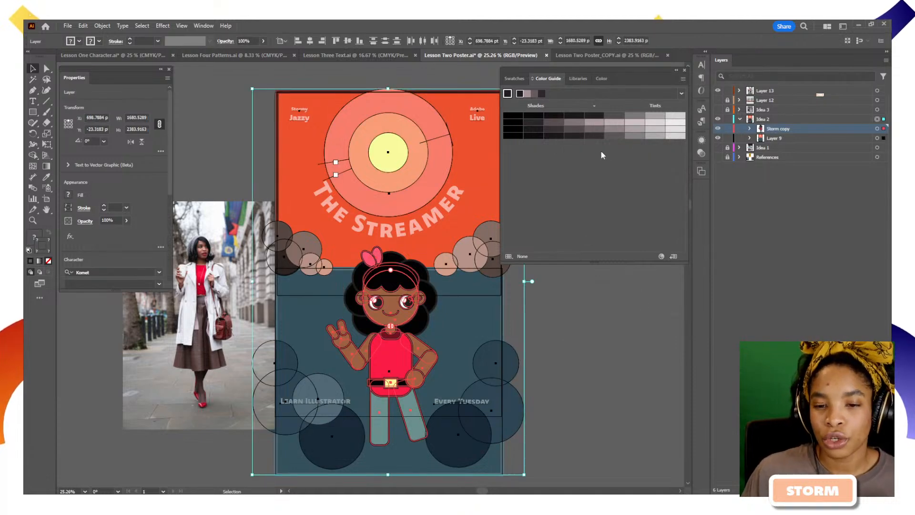
pyautogui.click(662, 257)
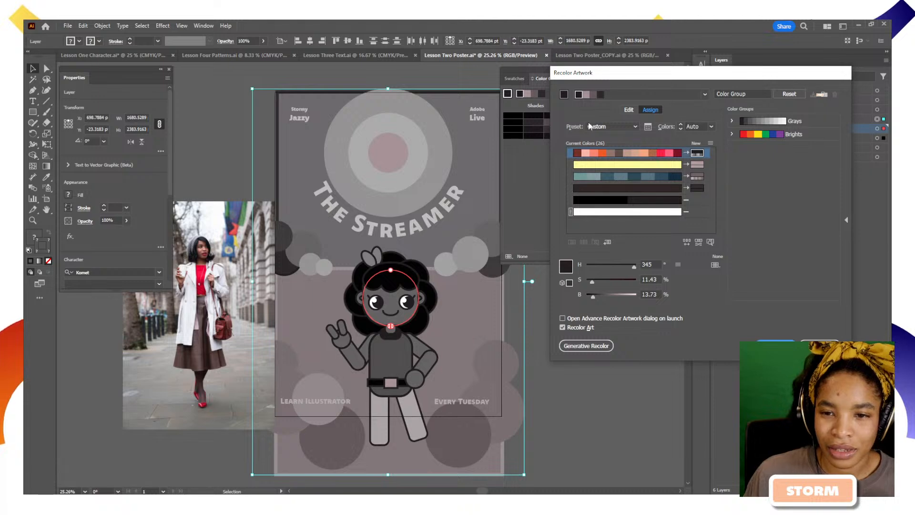
# Step: Switch to Generative Recolor, rearrange the floating panels clear of the poster and generate variations from the Salmon sushi sample prompt
pyautogui.click(586, 345)
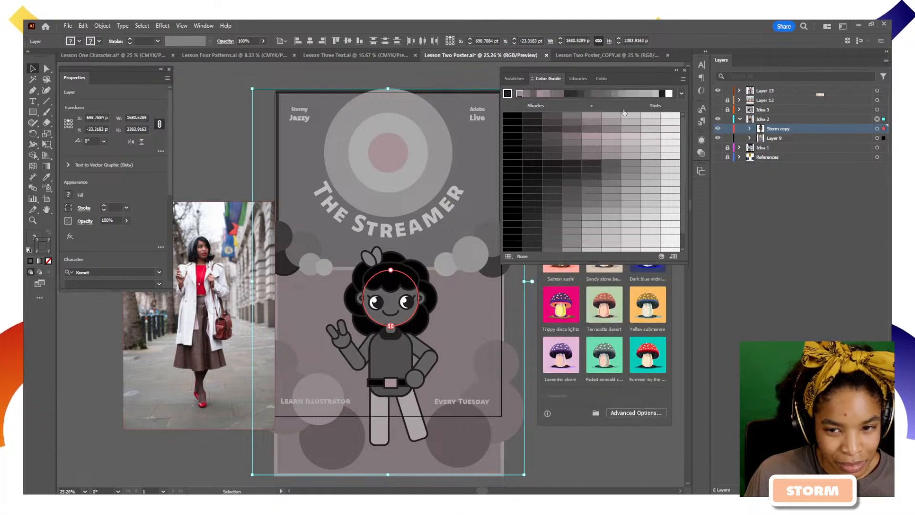
pyautogui.moveTo(643, 85); pyautogui.dragTo(196, 317)
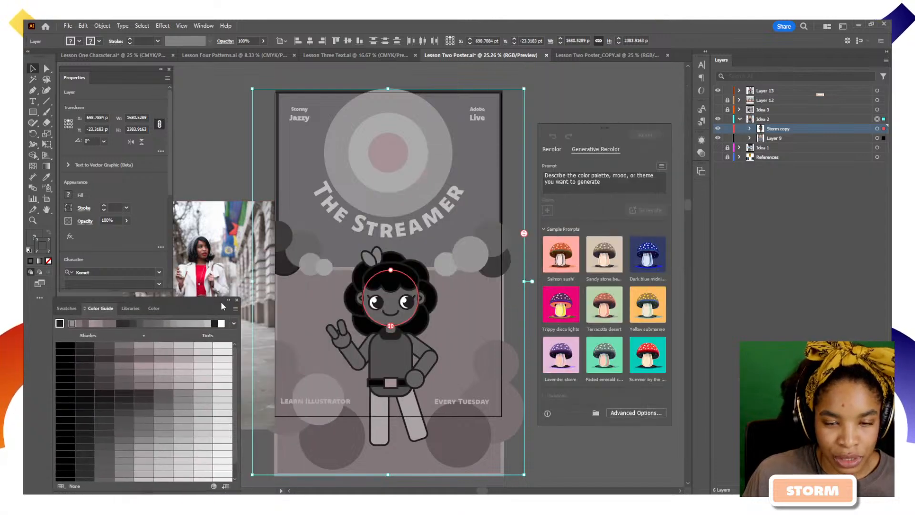
pyautogui.moveTo(588, 130); pyautogui.dragTo(579, 91)
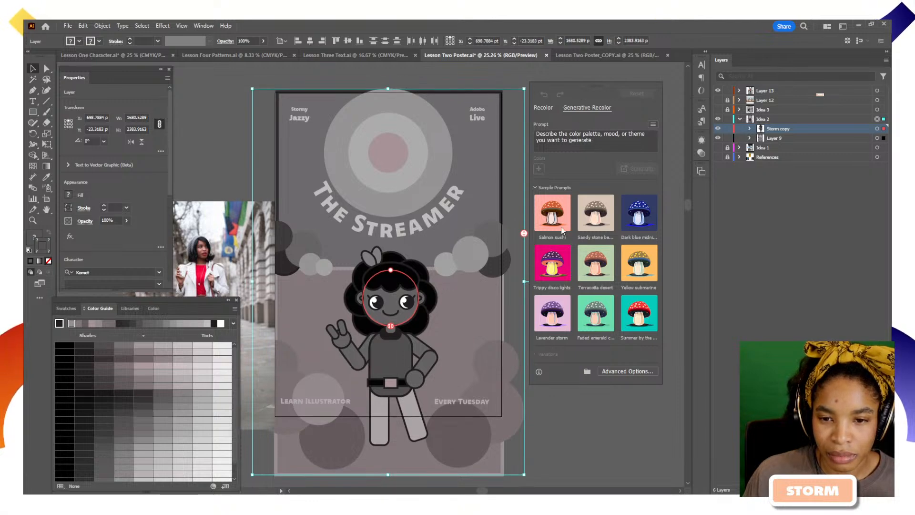
pyautogui.click(560, 221)
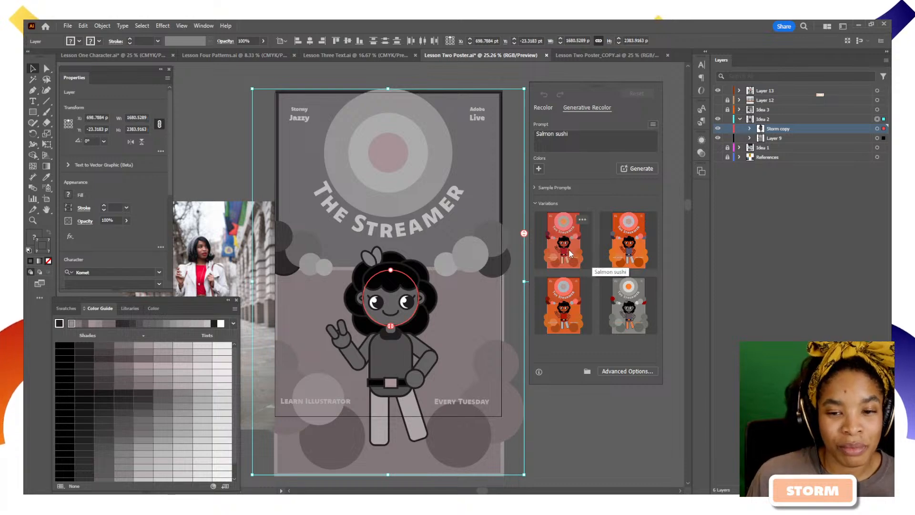
# Step: Compare three Salmon sushi variations on the poster, apply the first one and leave Generative Recolor
pyautogui.click(627, 250)
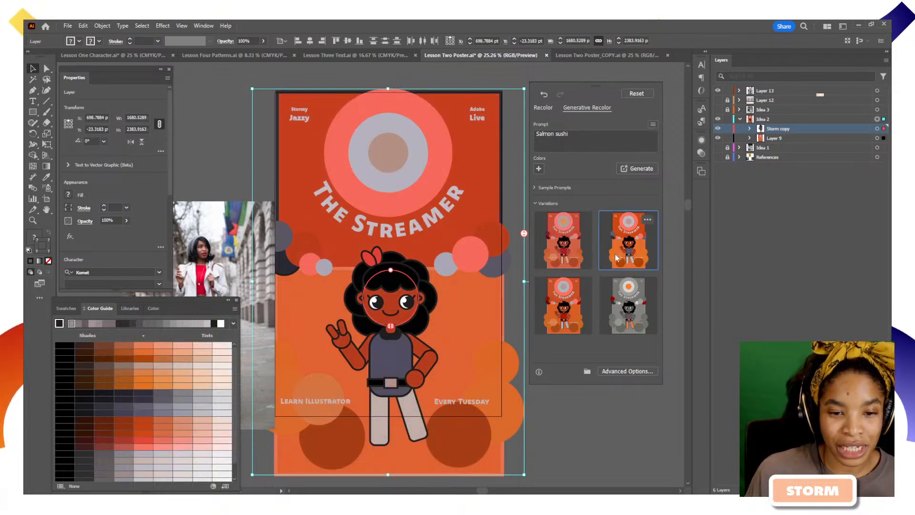
pyautogui.click(560, 310)
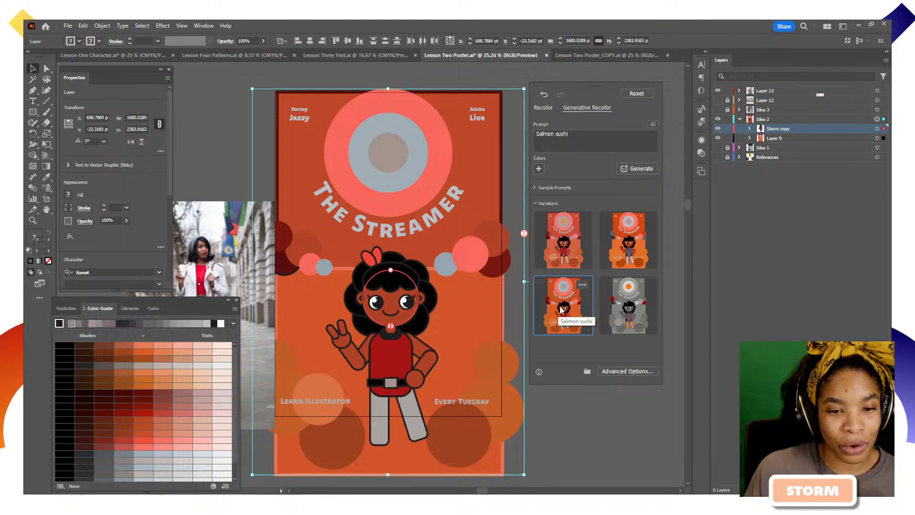
pyautogui.click(569, 249)
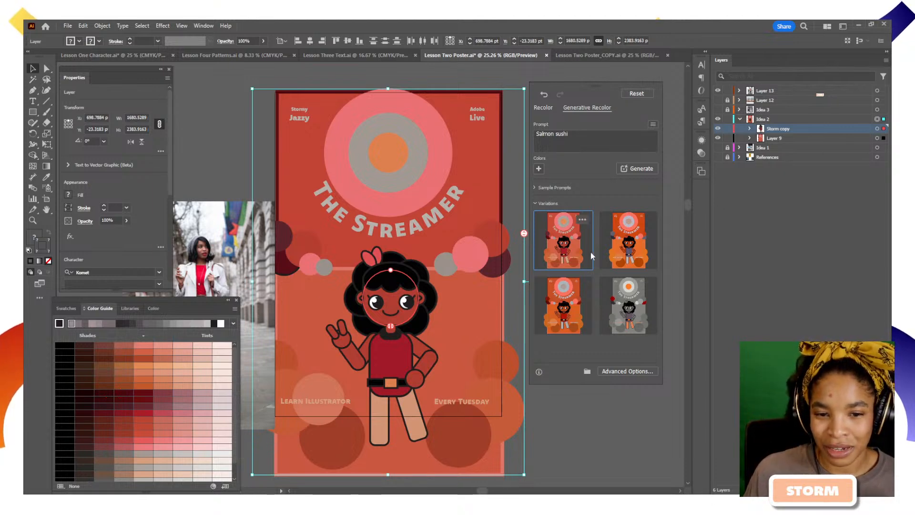
pyautogui.click(47, 176)
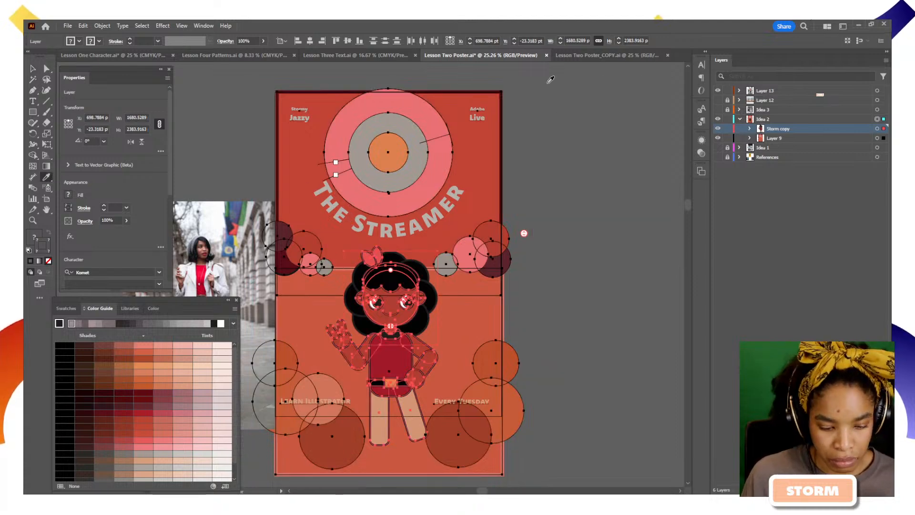
pyautogui.rightClick(575, 140)
pyautogui.click(551, 105)
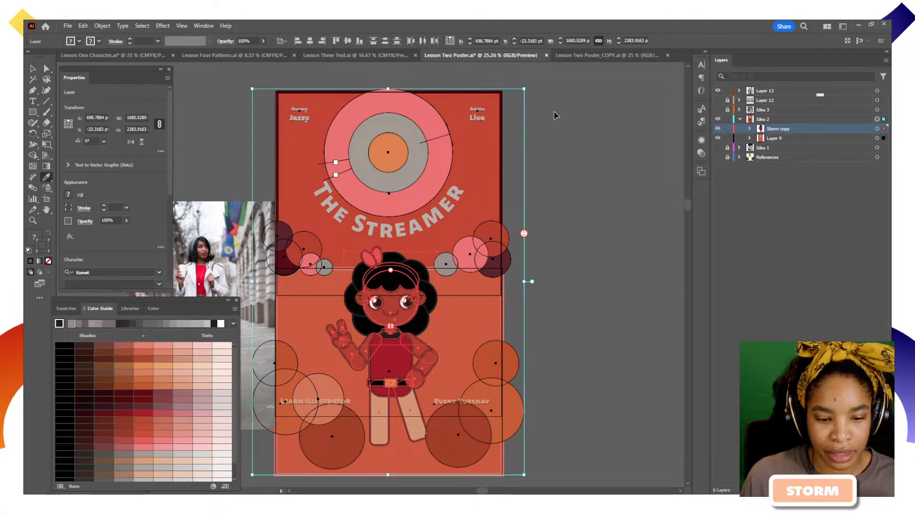
# Step: Undo the recoloring of the whole poster and deselect the artwork
pyautogui.hotkey('ctrl', 'z')
pyautogui.hotkey('ctrl', 'z')
pyautogui.hotkey('ctrl', 'z')
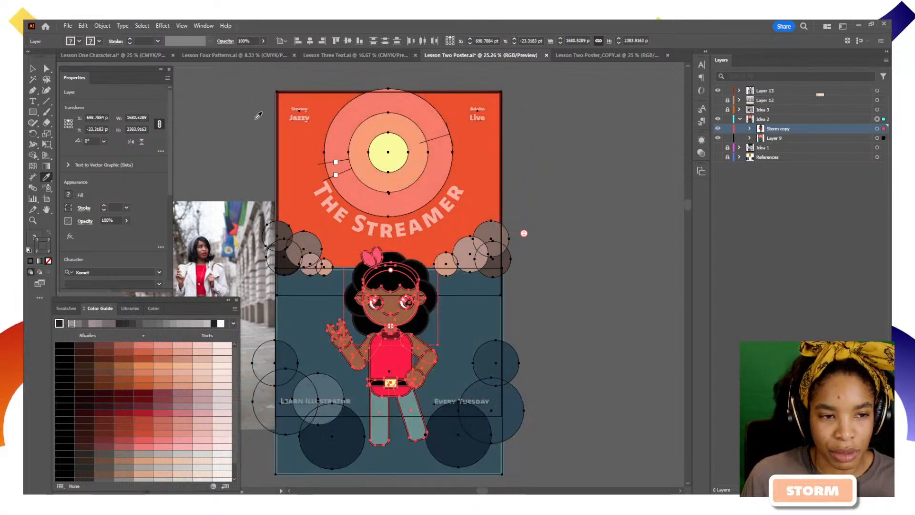
pyautogui.press('v')
pyautogui.click(561, 205)
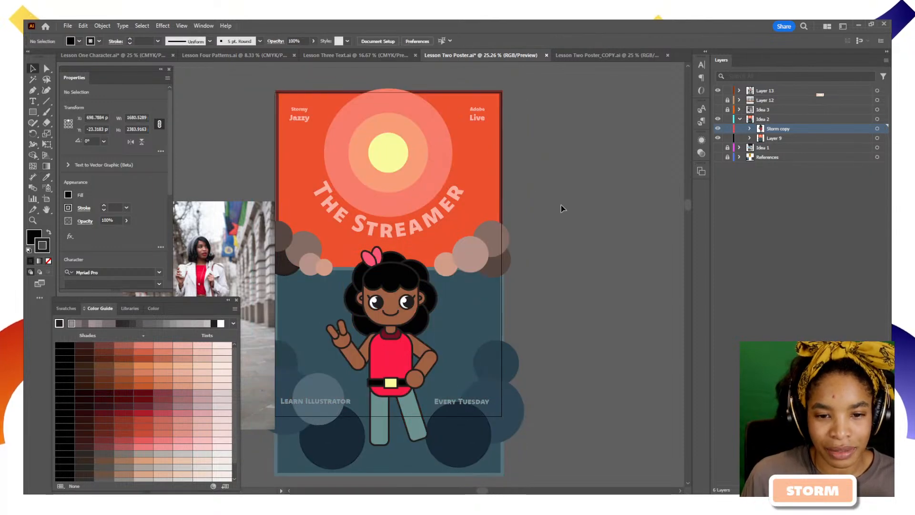
# Step: Try a pale Color Guide tint on the outline of the character's shirt, undo it, and swap its fill and stroke back and forth
pyautogui.click(47, 177)
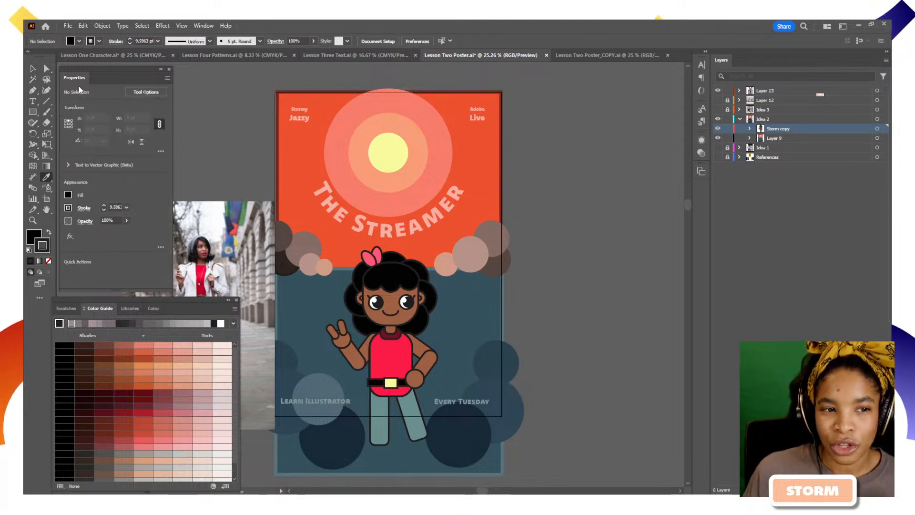
pyautogui.press('v')
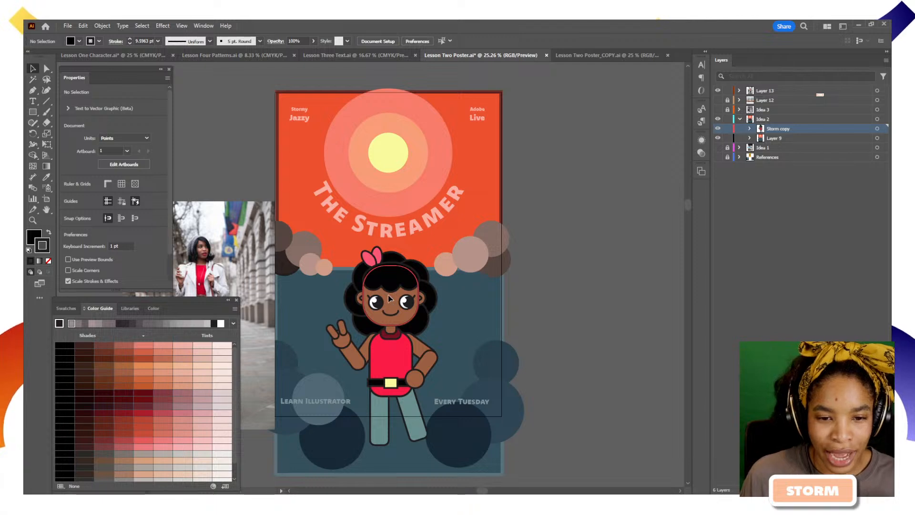
pyautogui.click(390, 353)
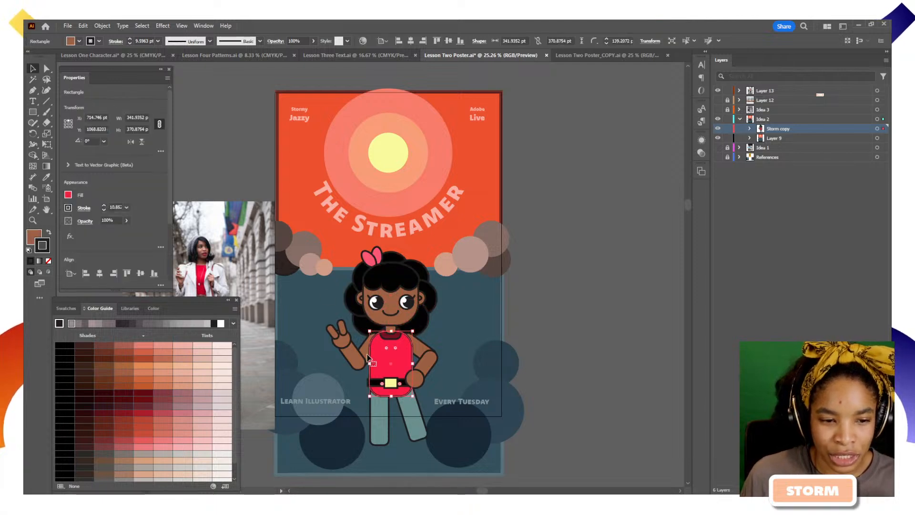
pyautogui.click(215, 371)
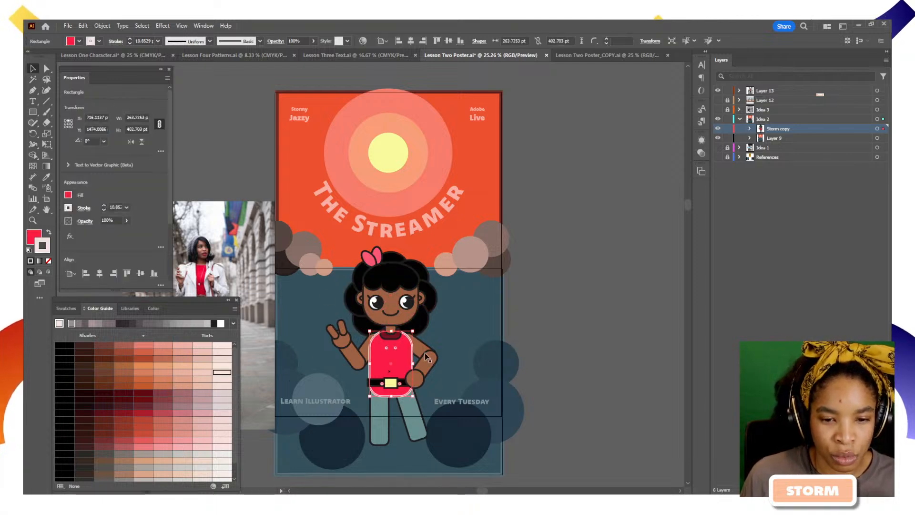
pyautogui.hotkey('ctrl', 'z')
pyautogui.click(49, 232)
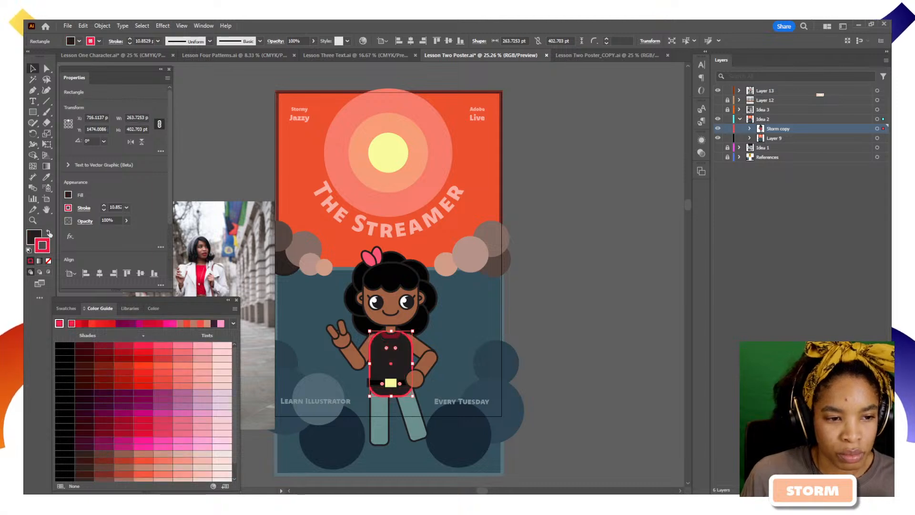
pyautogui.click(49, 232)
# Step: Fill the shirt with the medium pink of the "red Heart shapes for valentines day background" library theme
pyautogui.click(34, 237)
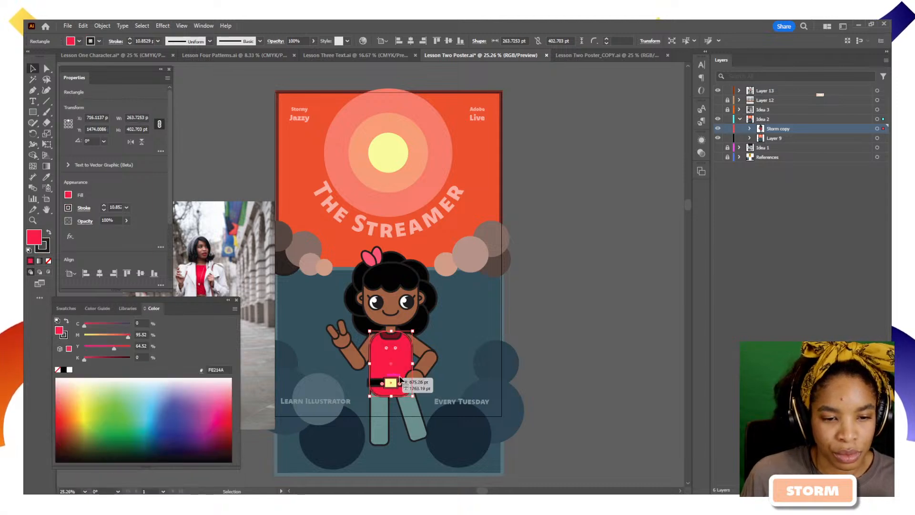
pyautogui.click(127, 308)
pyautogui.click(174, 385)
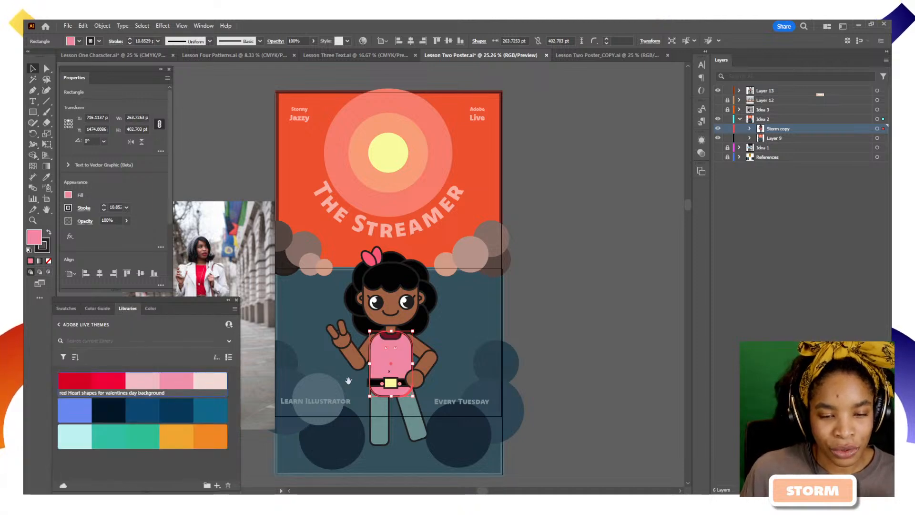
# Step: Sample the reference photo with the Eyedropper for the shirt, trying the top's red and the skirt's brown, finish with the background's light grey, and deselect
pyautogui.moveTo(351, 389); pyautogui.dragTo(419, 396)
pyautogui.press('i')
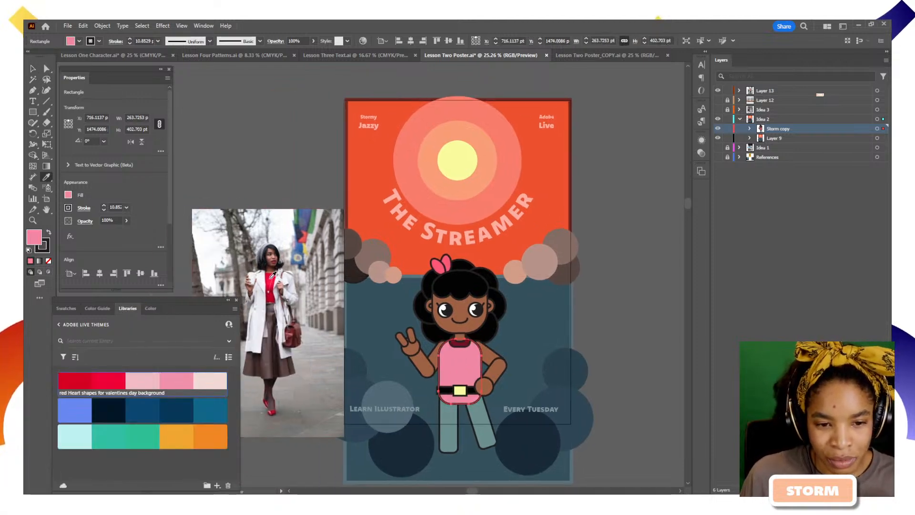
pyautogui.click(275, 282)
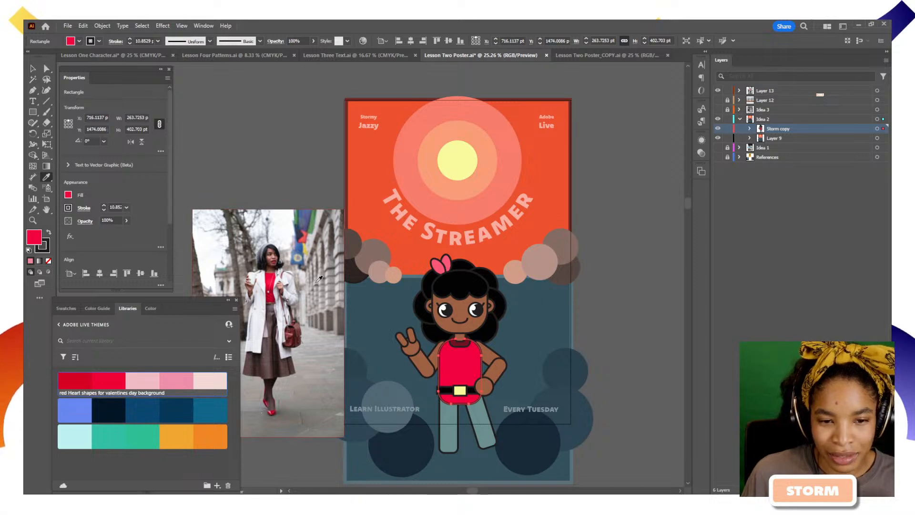
pyautogui.click(323, 356)
pyautogui.click(285, 368)
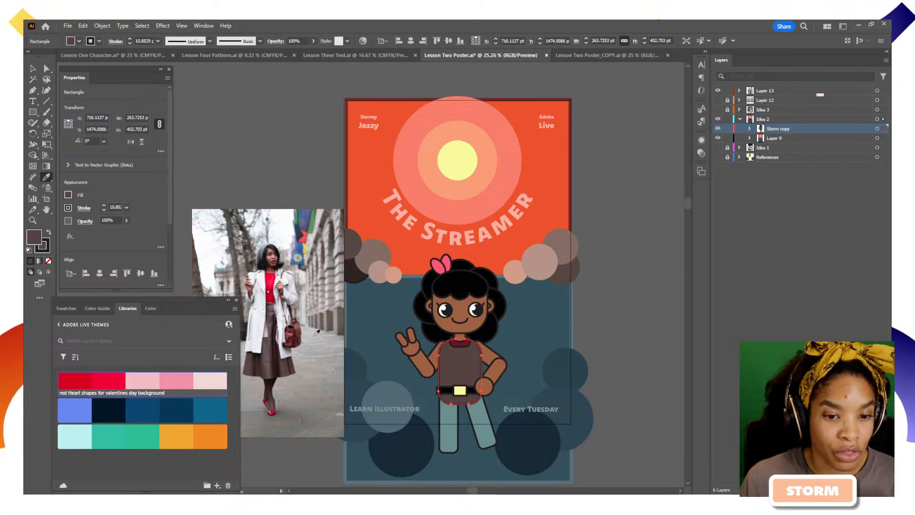
pyautogui.click(319, 333)
pyautogui.press('v')
pyautogui.click(629, 342)
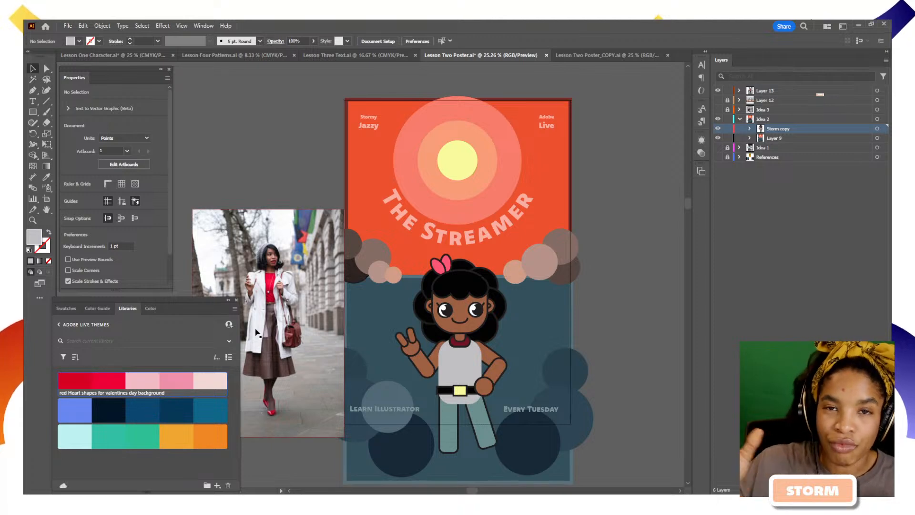
# Step: Undo the last shirt color, sample the reference photo with the Eyedropper, trying the coat's white and a lighter red, and finish with the top's bright red
pyautogui.hotkey('ctrl', 'z')
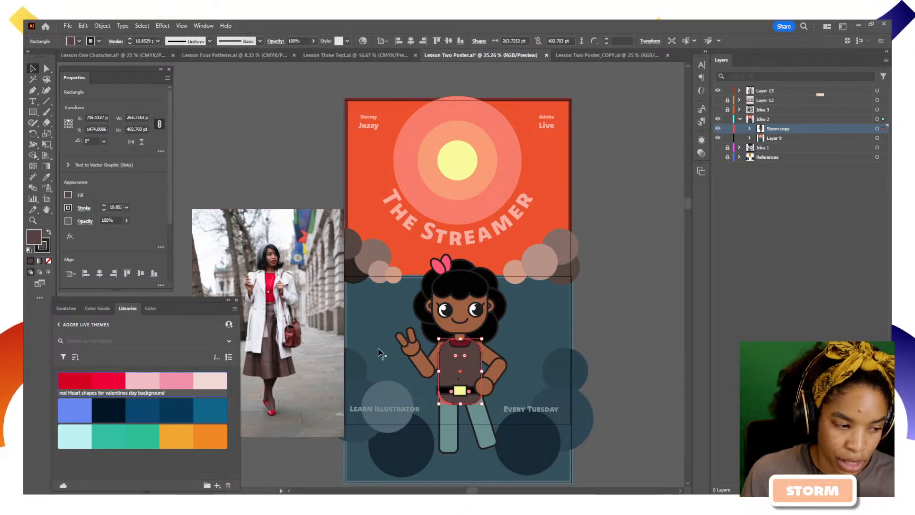
pyautogui.press('i')
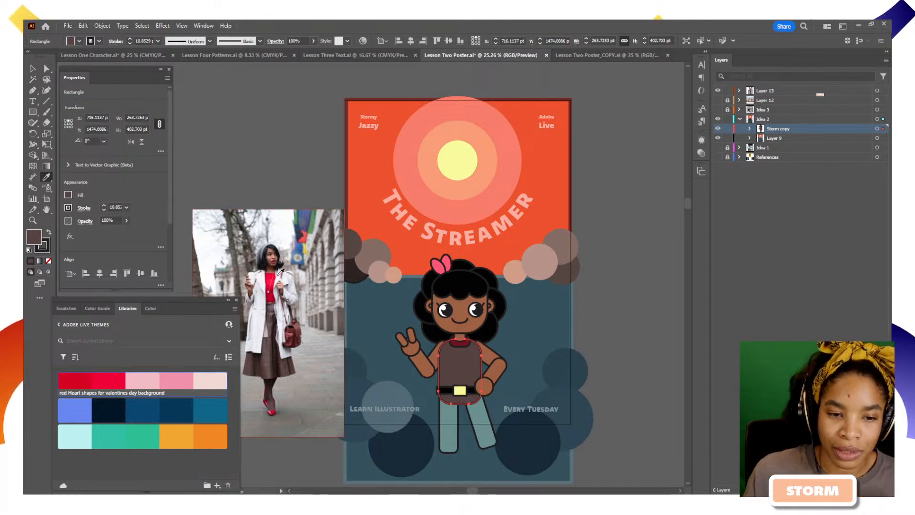
pyautogui.click(281, 285)
pyautogui.click(280, 233)
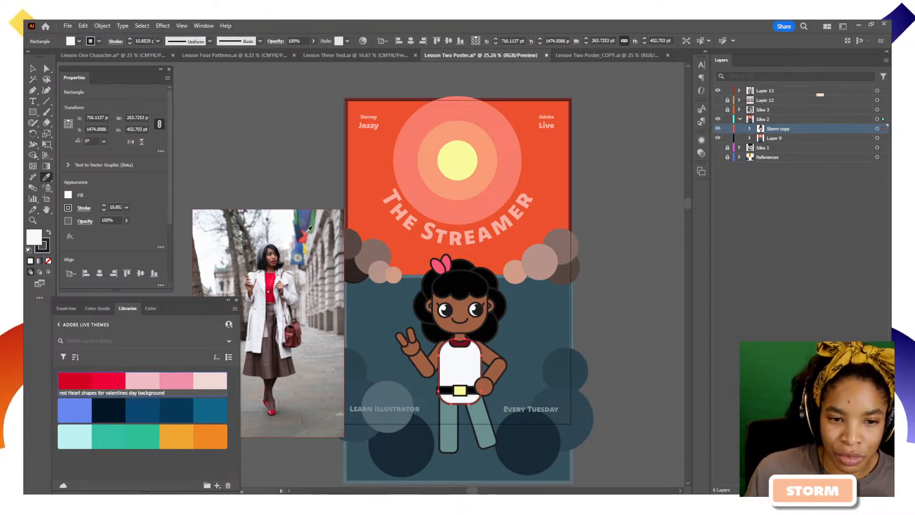
pyautogui.click(270, 282)
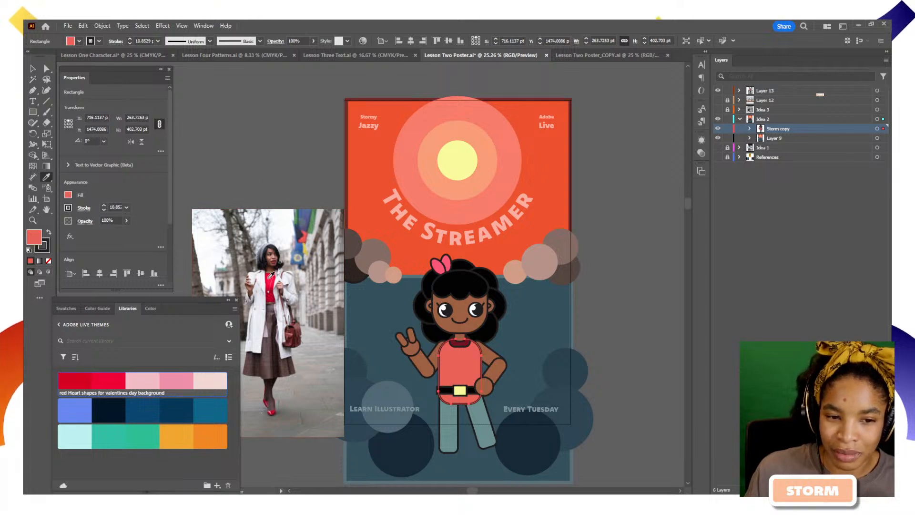
pyautogui.click(274, 277)
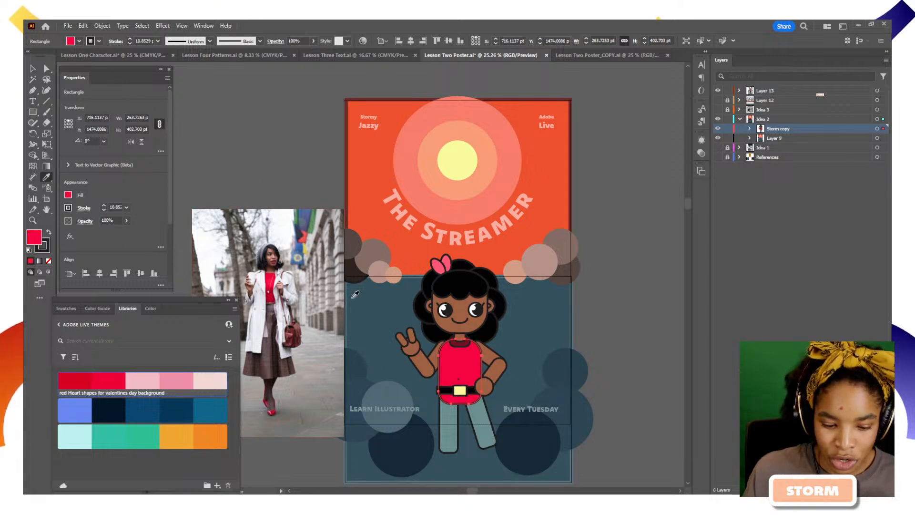
pyautogui.press('v')
pyautogui.click(287, 308)
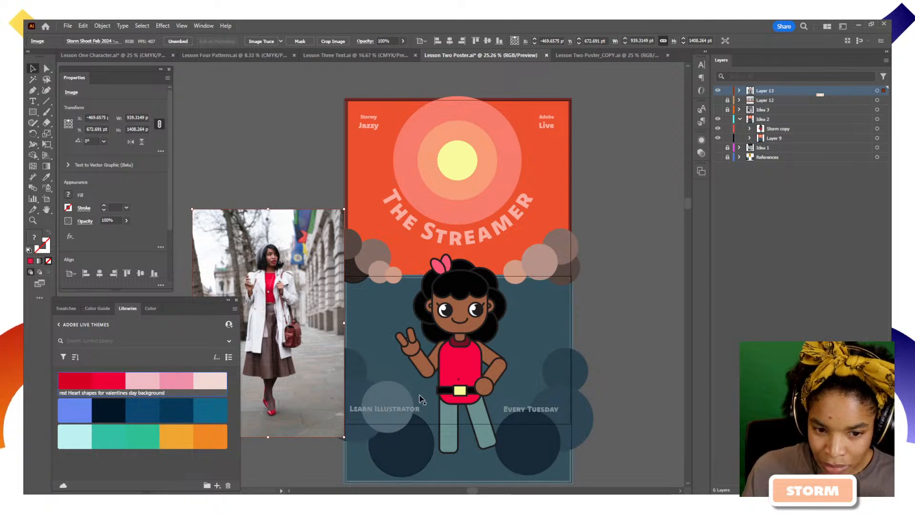
# Step: Apply the shirt's bright red appearance to both of the character's arms with the Eyedropper to form long sleeves, and deselect the artwork
pyautogui.scroll(-3, 355, 391)
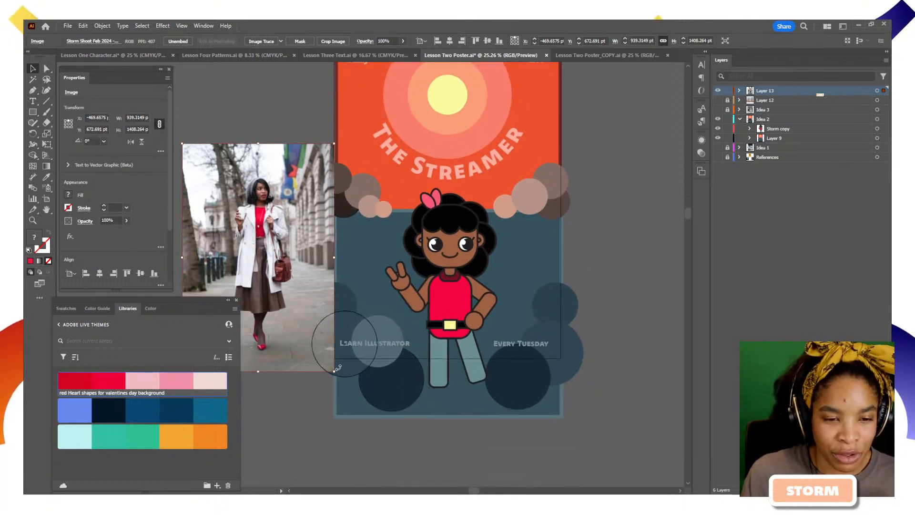
pyautogui.moveTo(447, 326); pyautogui.dragTo(465, 354)
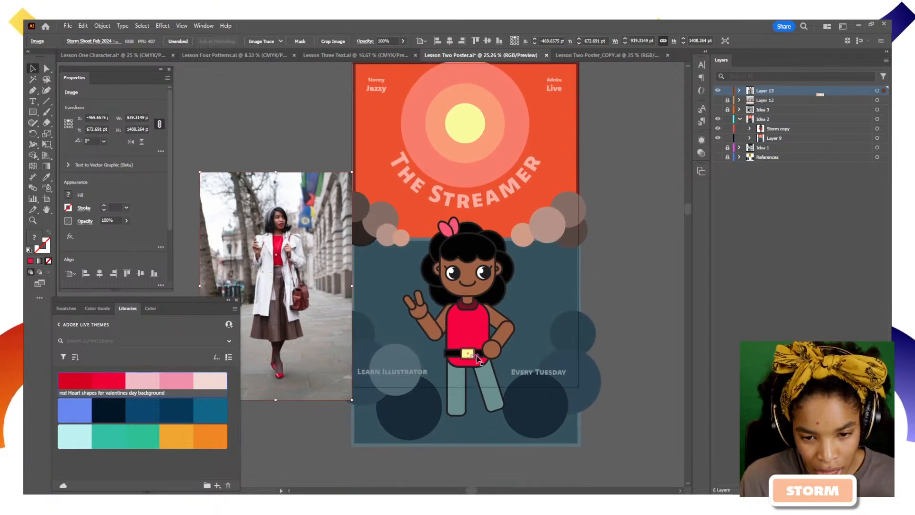
pyautogui.click(477, 320)
pyautogui.press('i')
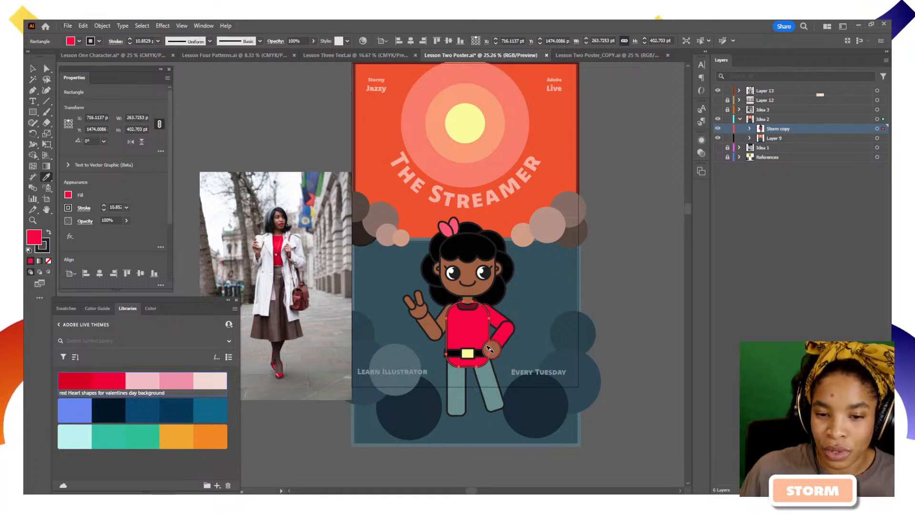
pyautogui.keyDown('alt'); pyautogui.click(442, 318); pyautogui.keyUp('alt')
pyautogui.keyDown('alt'); pyautogui.click(431, 326); pyautogui.keyUp('alt')
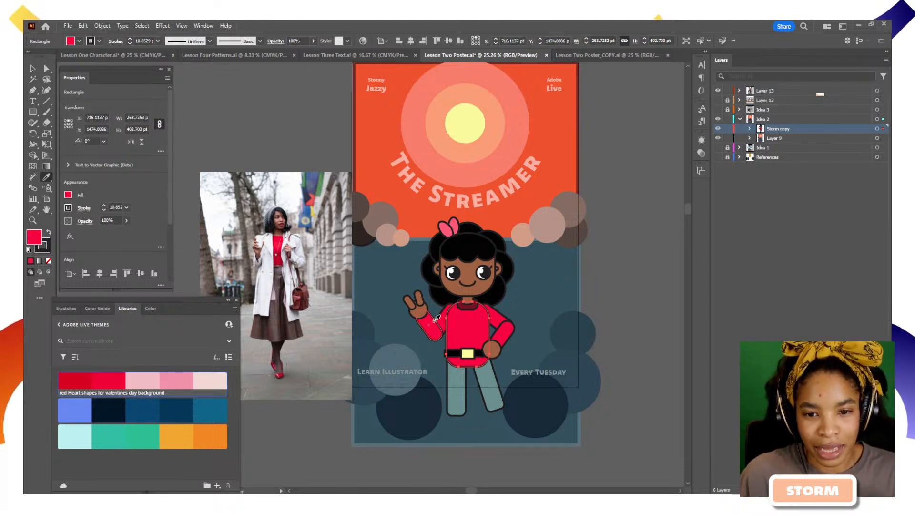
pyautogui.press('v')
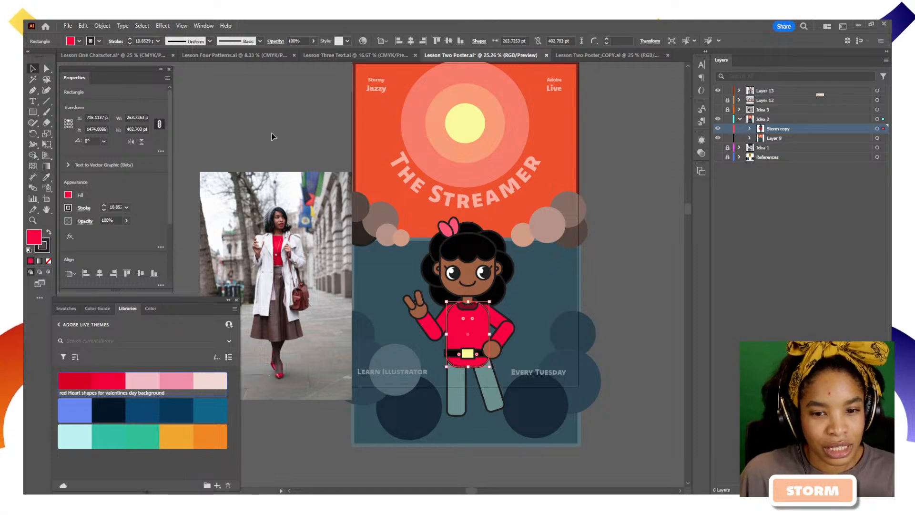
pyautogui.click(624, 281)
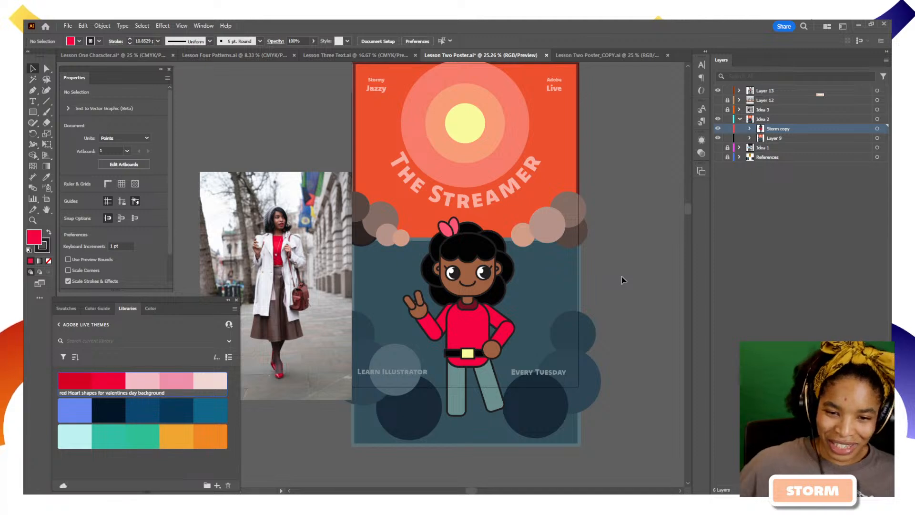
pyautogui.moveTo(618, 277); pyautogui.dragTo(571, 292)
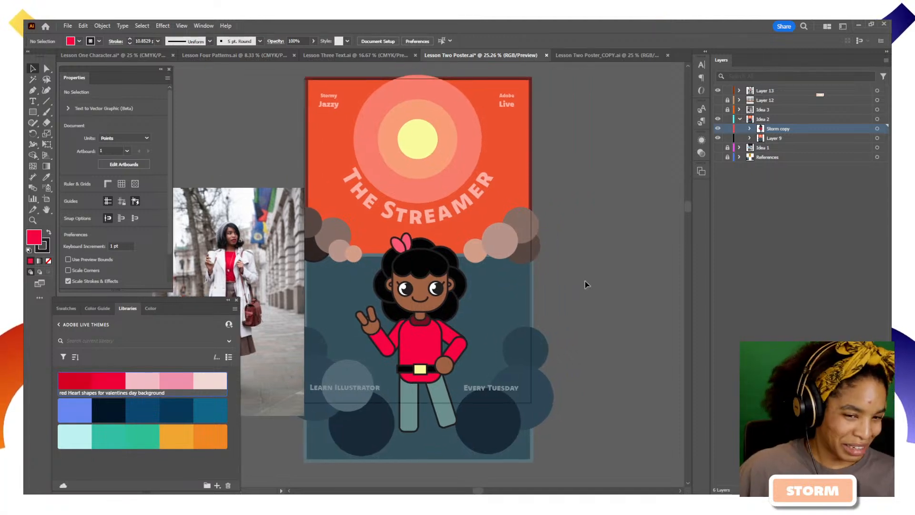
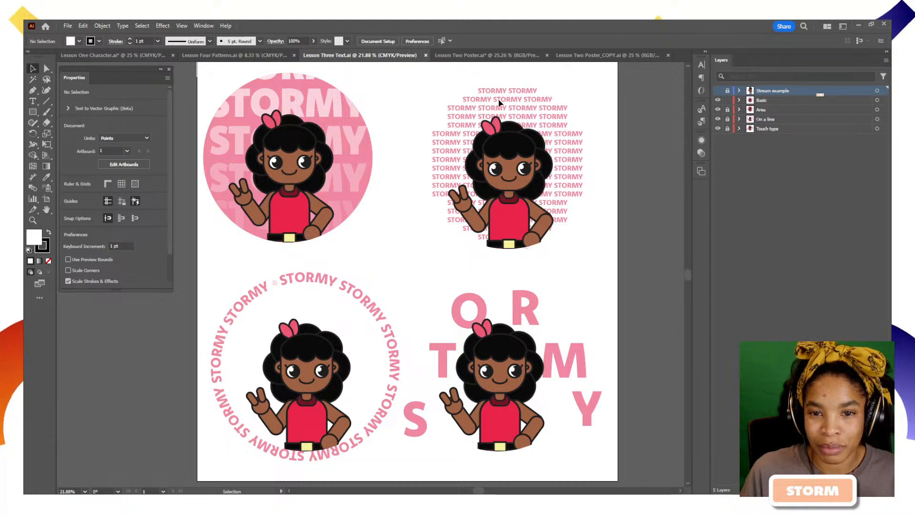
# Step: Examine the type tool variants and the four STORMY text examples: basic type, area type, type on a circular path and touch type
pyautogui.click(32, 101)
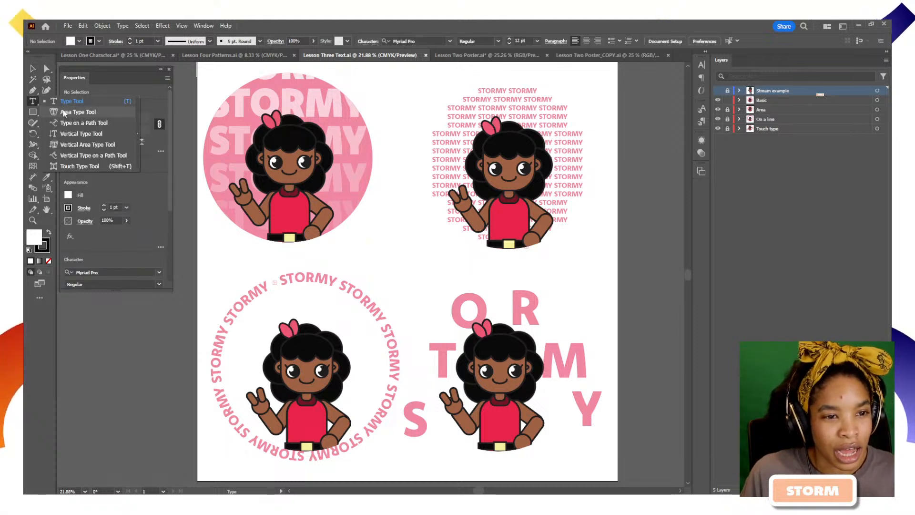
pyautogui.rightClick(516, 115)
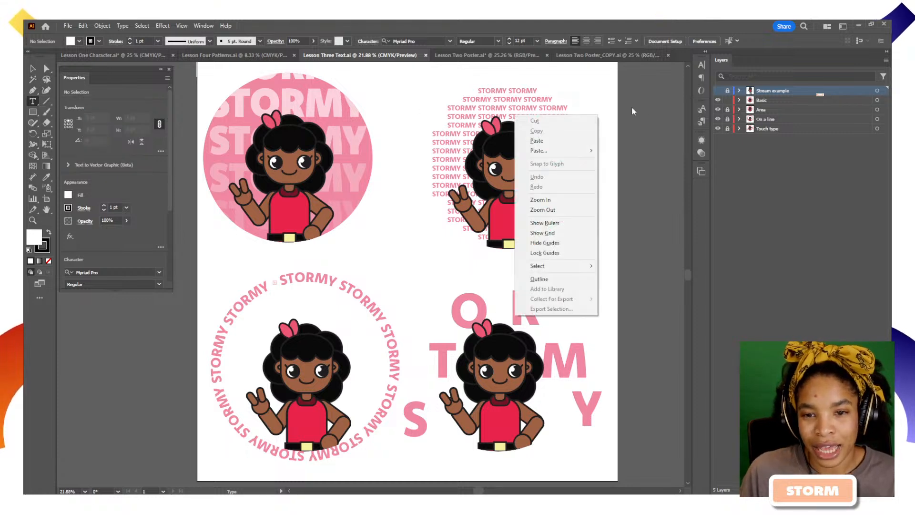
pyautogui.press('Escape')
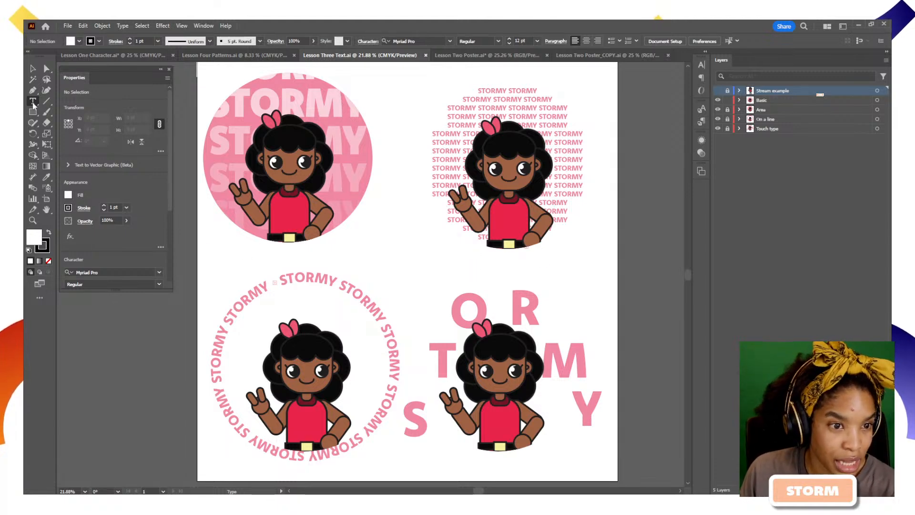
pyautogui.scroll(-1, 305, 289)
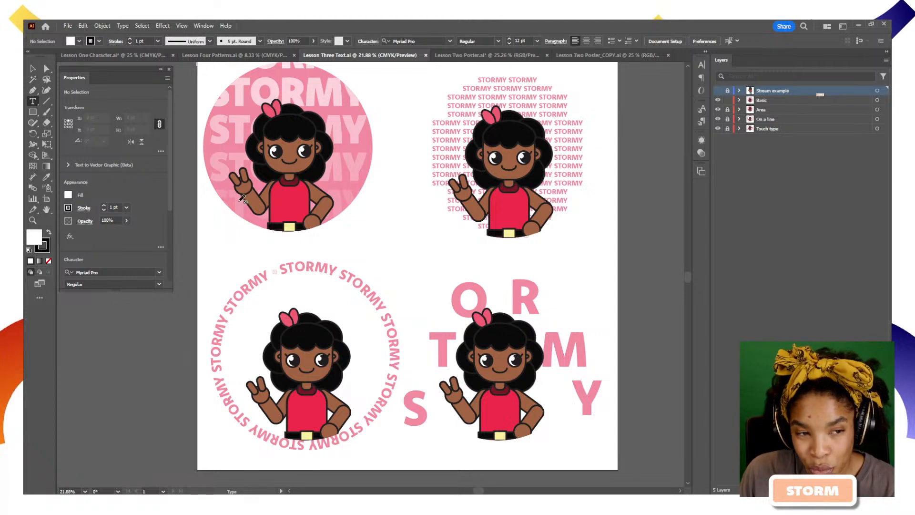
pyautogui.click(30, 101)
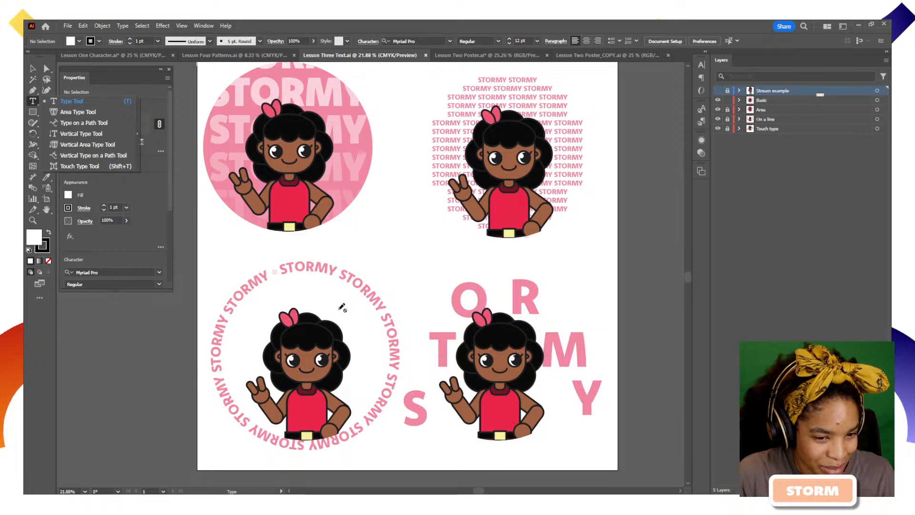
pyautogui.click(31, 68)
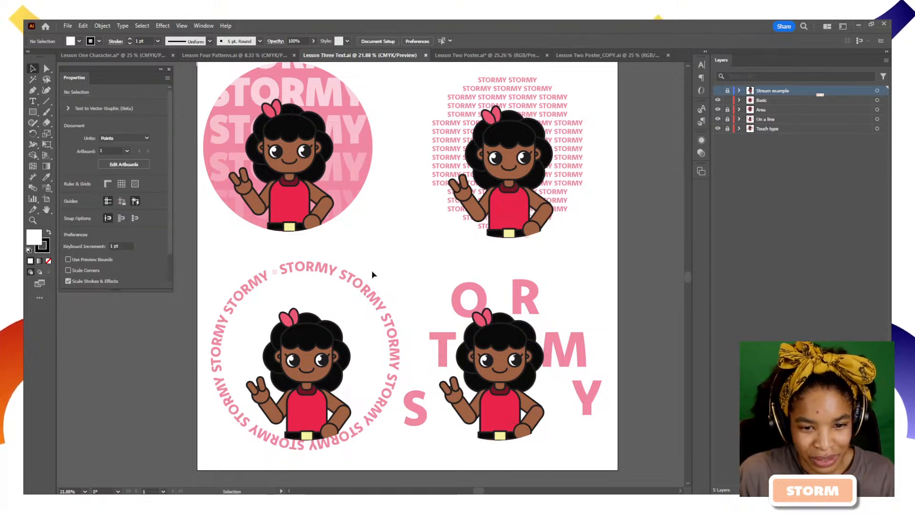
pyautogui.scroll(2, 400, 279)
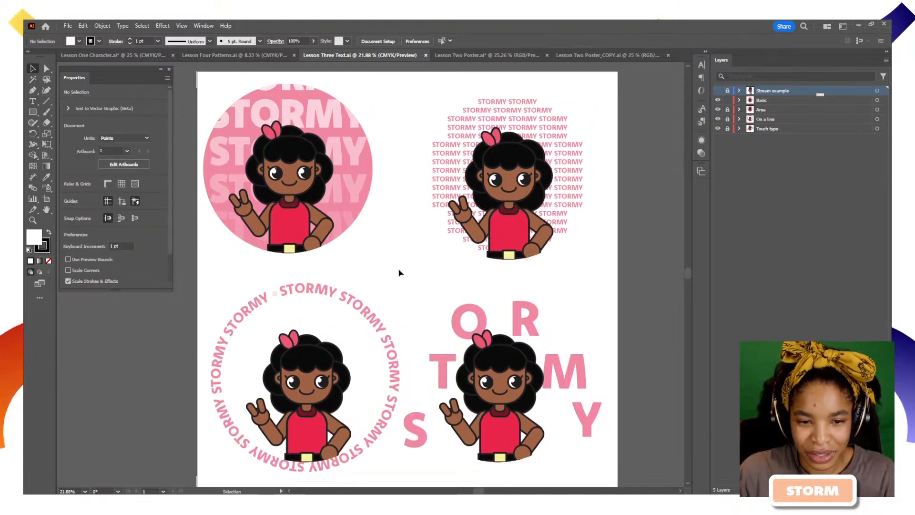
pyautogui.press('h')
pyautogui.moveTo(384, 265); pyautogui.dragTo(415, 265)
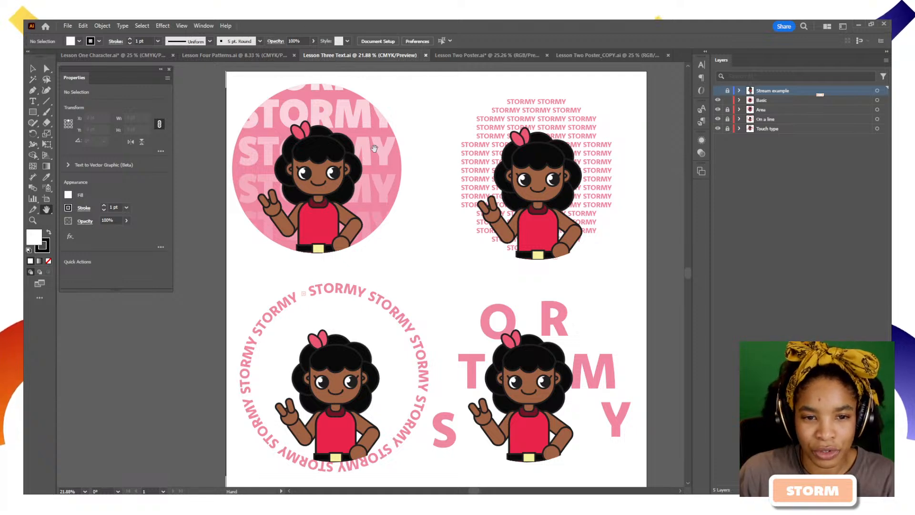
pyautogui.press('v')
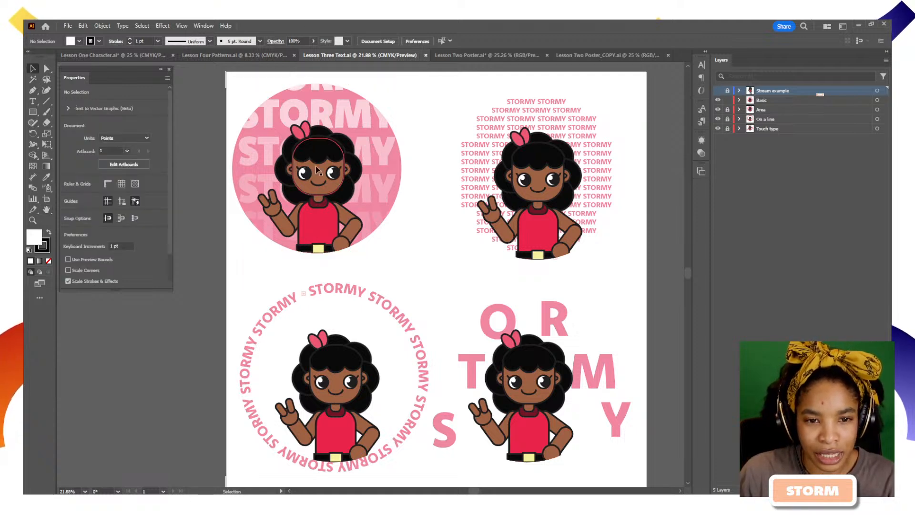
pyautogui.scroll(-2, 533, 195)
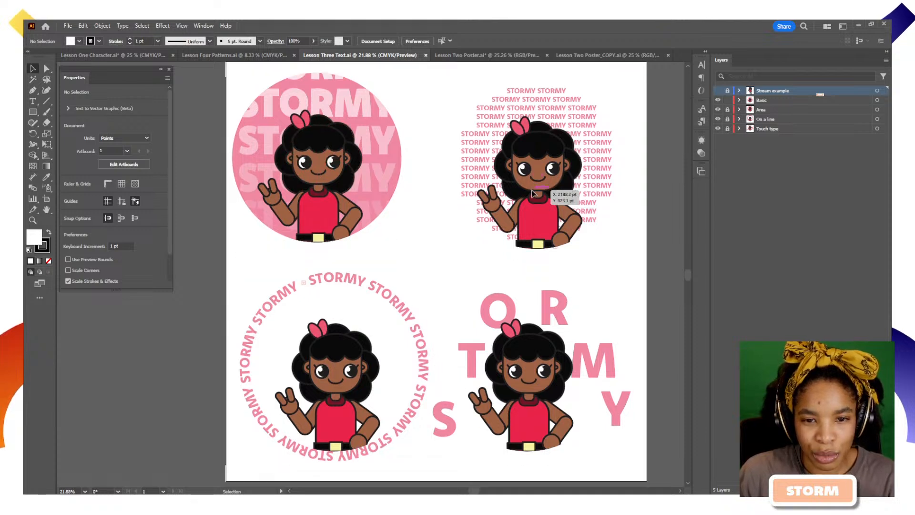
pyautogui.scroll(-1, 533, 194)
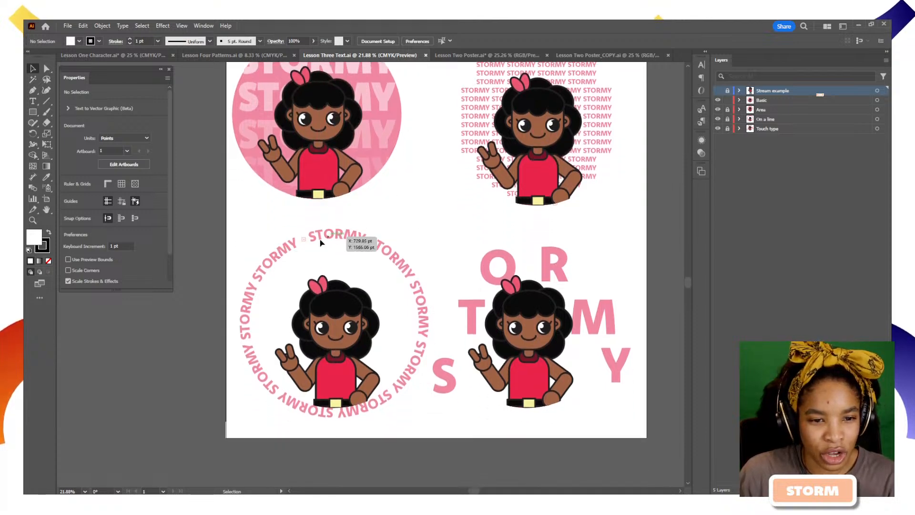
pyautogui.scroll(3, 348, 235)
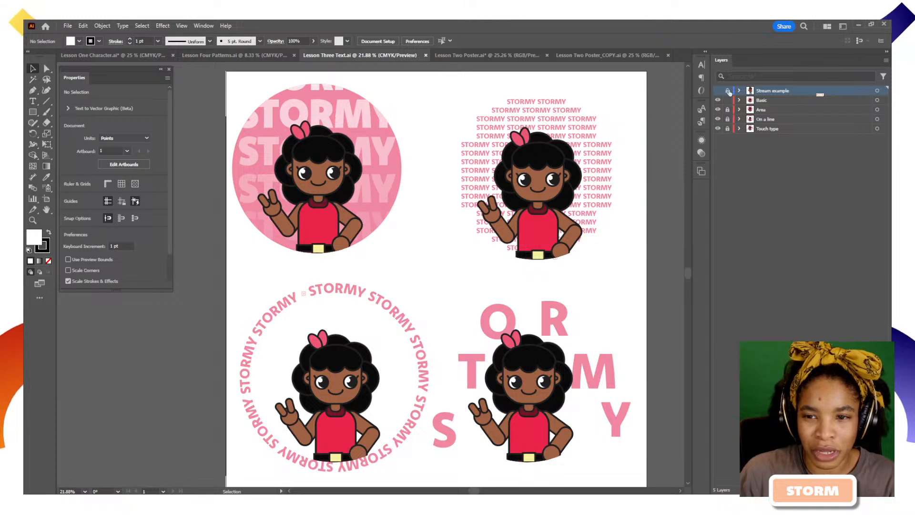
# Step: Add a new layer above the others and hide the Basic, Area, On a line and Touch type layers
pyautogui.click(727, 100)
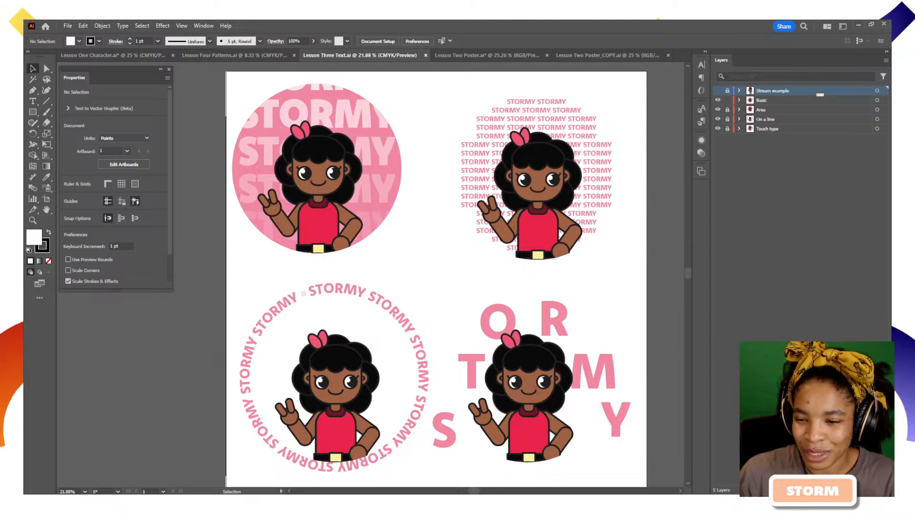
pyautogui.hotkey('ctrl', 'l')
pyautogui.moveTo(718, 110); pyautogui.dragTo(719, 139)
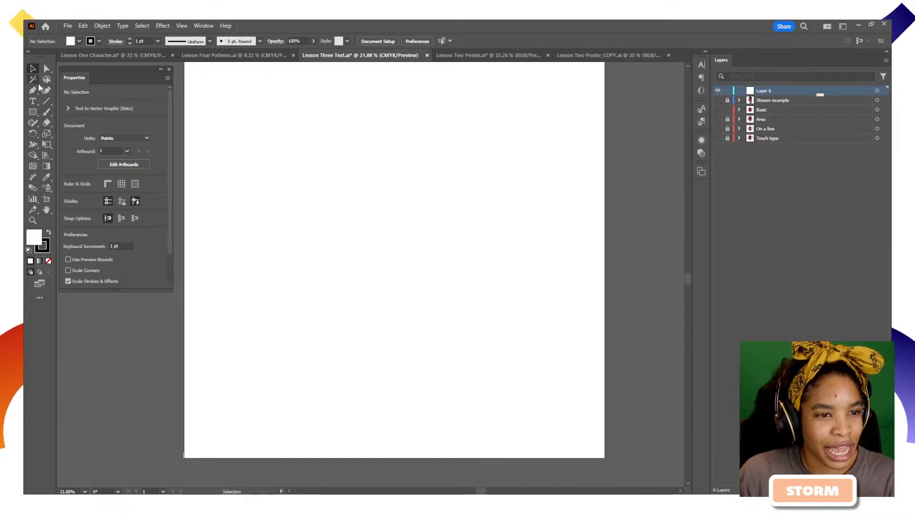
pyautogui.press('space')
pyautogui.moveTo(326, 207); pyautogui.dragTo(343, 218)
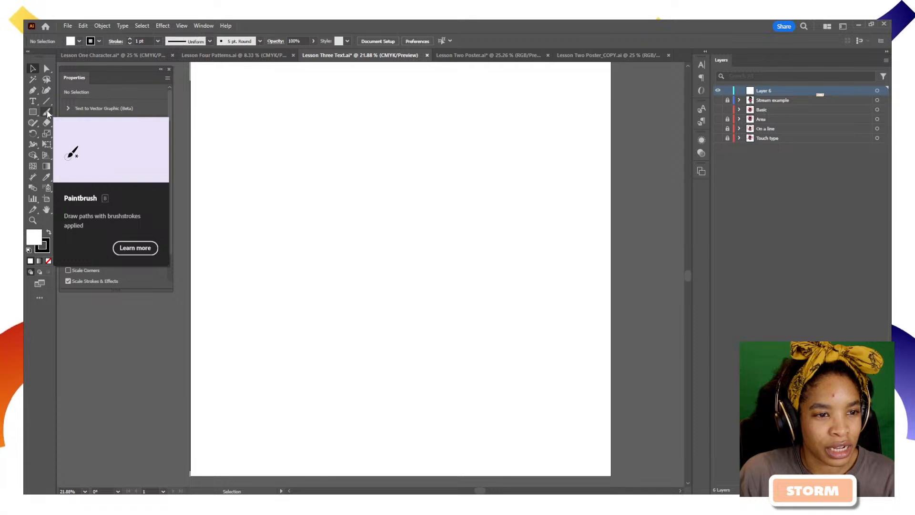
# Step: Draw a winding S-shaped open path about 2934 by 2790 pt across the artboard with the Curvature tool, ending just below its lower-right corner
pyautogui.click(47, 91)
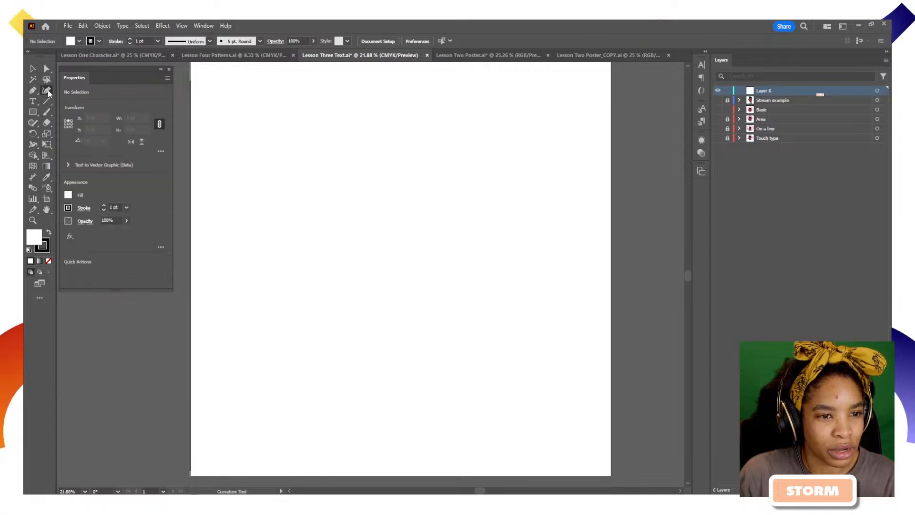
pyautogui.click(340, 130)
pyautogui.click(261, 96)
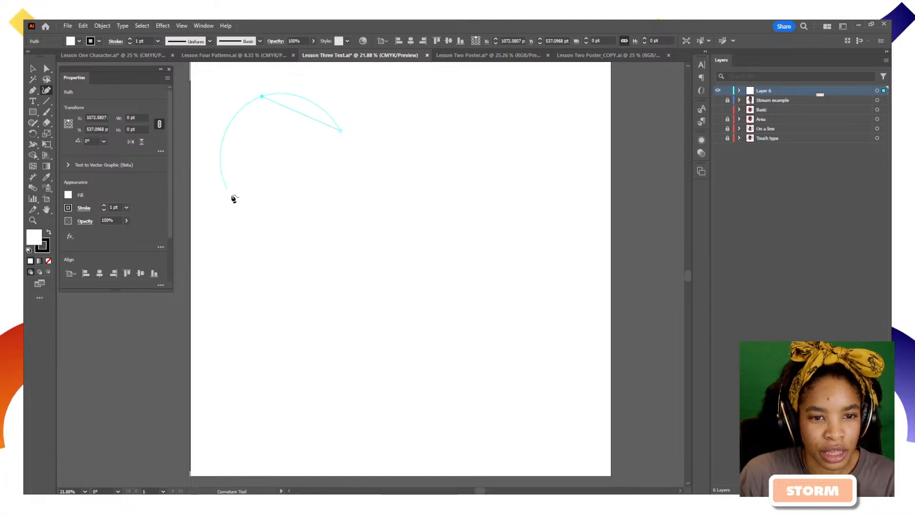
pyautogui.click(240, 204)
pyautogui.click(418, 128)
pyautogui.click(572, 177)
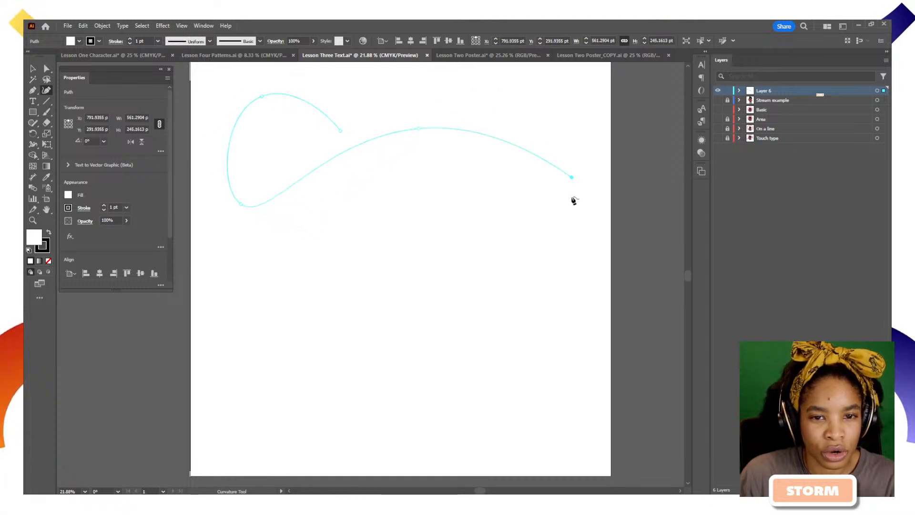
pyautogui.click(485, 308)
pyautogui.click(337, 254)
pyautogui.click(215, 290)
pyautogui.click(320, 452)
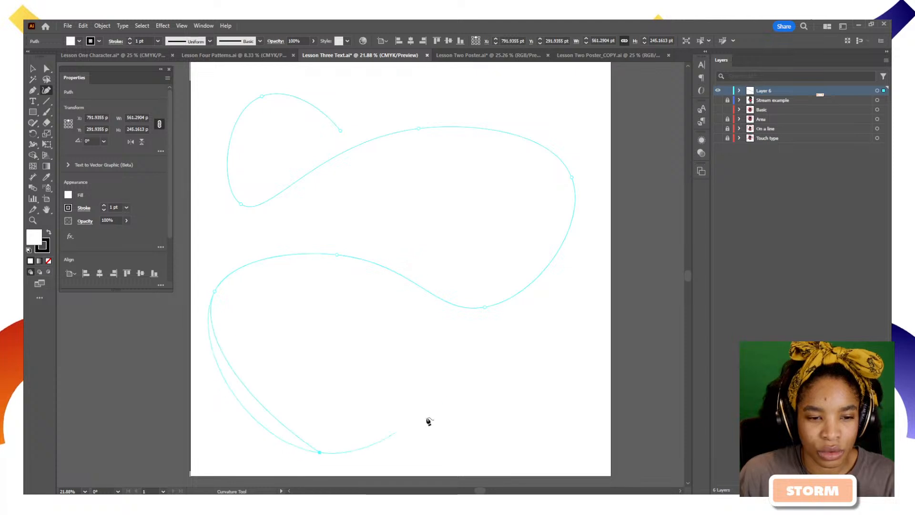
pyautogui.click(473, 379)
pyautogui.click(590, 361)
pyautogui.click(614, 449)
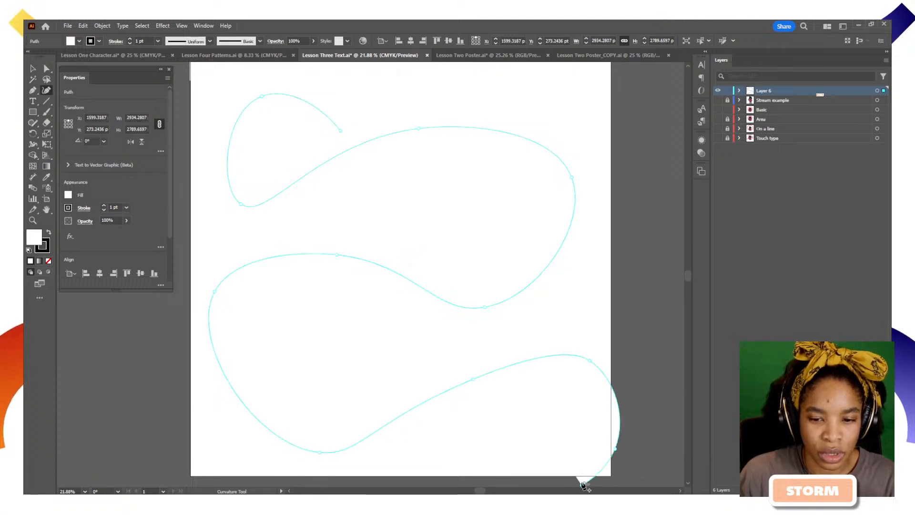
pyautogui.click(582, 485)
pyautogui.rightClick(566, 486)
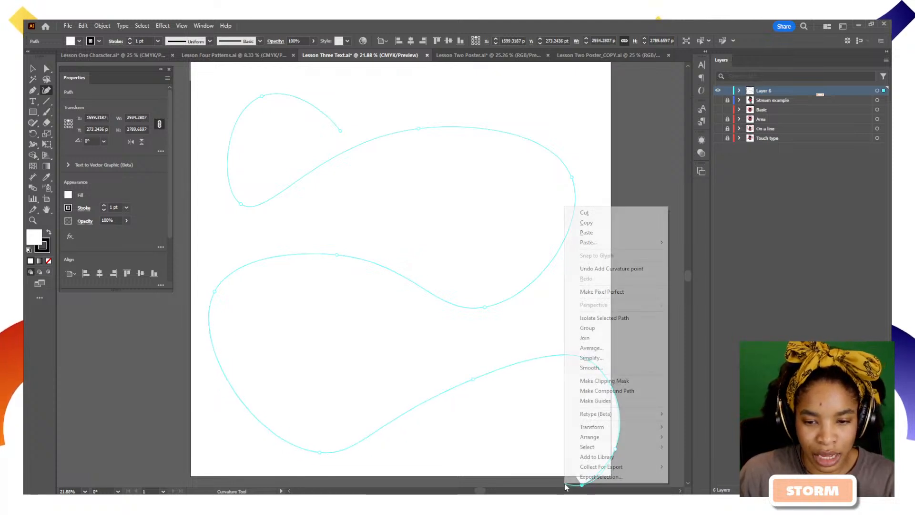
# Step: Try a dark brown swatch as the winding path's fill, and set its fill to none
pyautogui.click(512, 468)
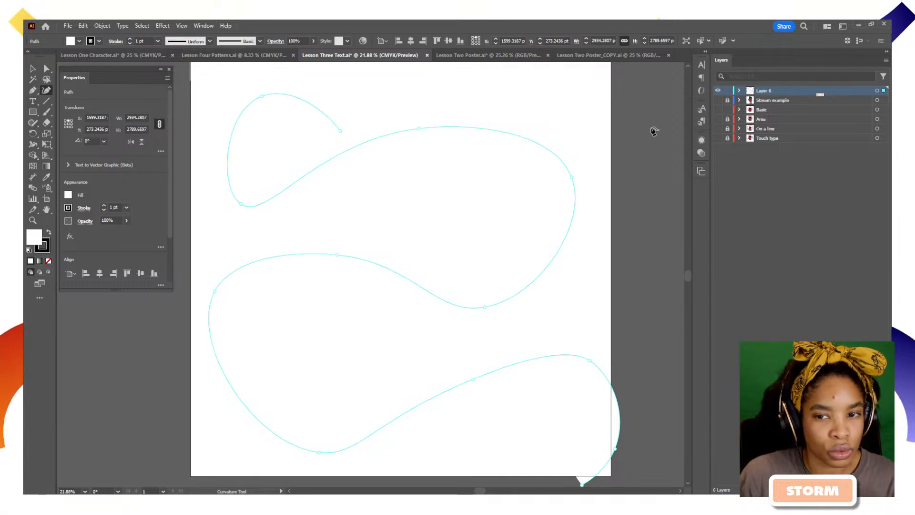
pyautogui.click(203, 26)
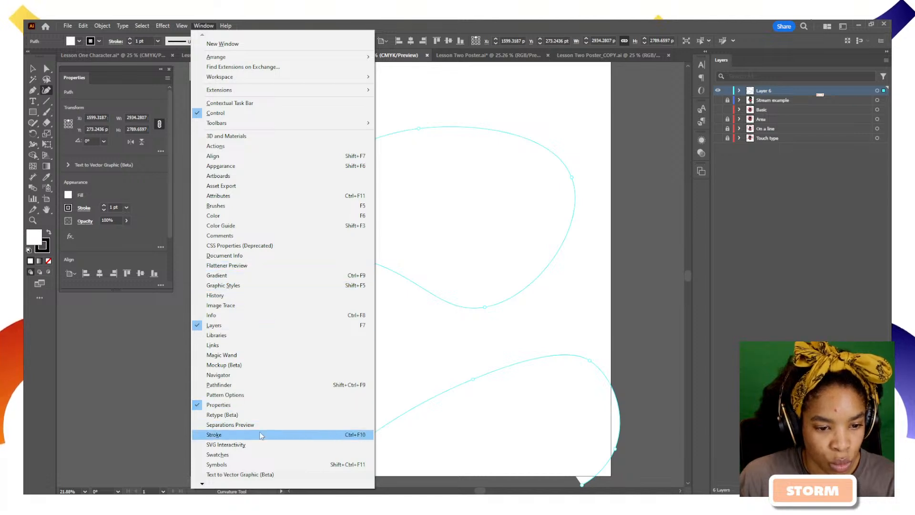
pyautogui.click(269, 455)
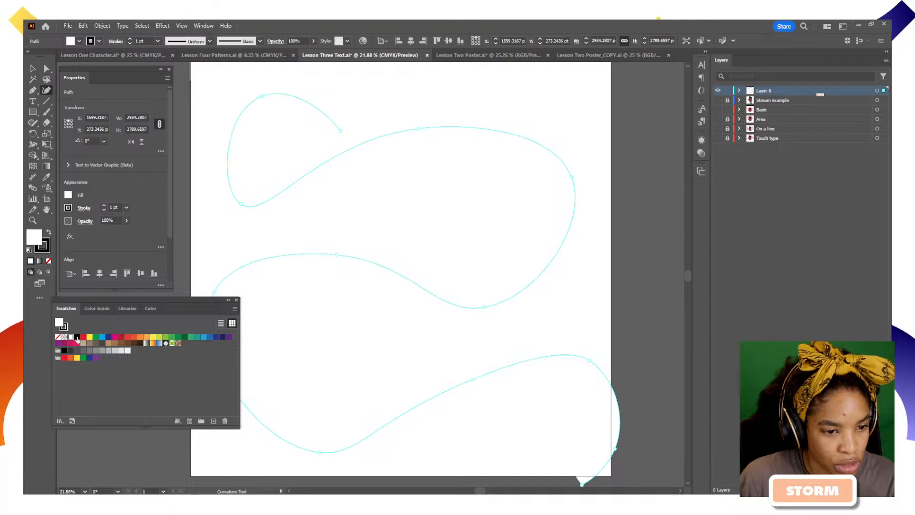
pyautogui.click(134, 344)
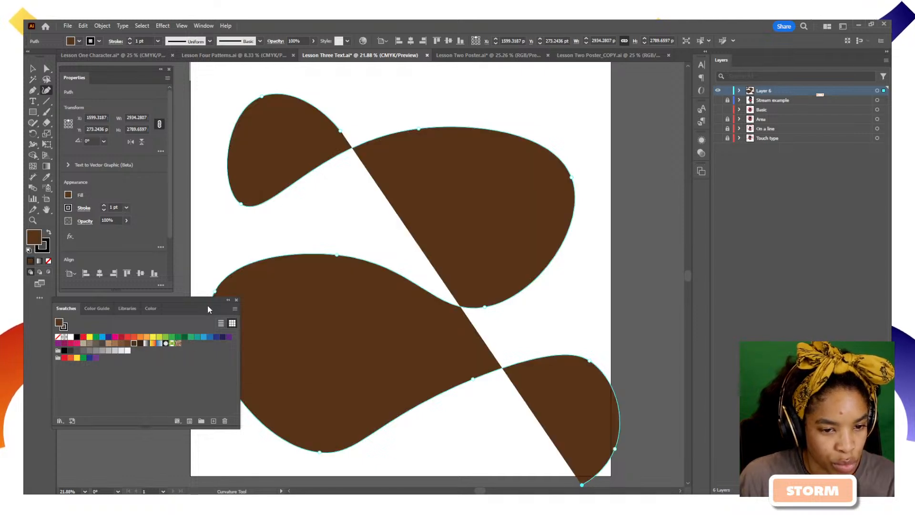
pyautogui.click(49, 261)
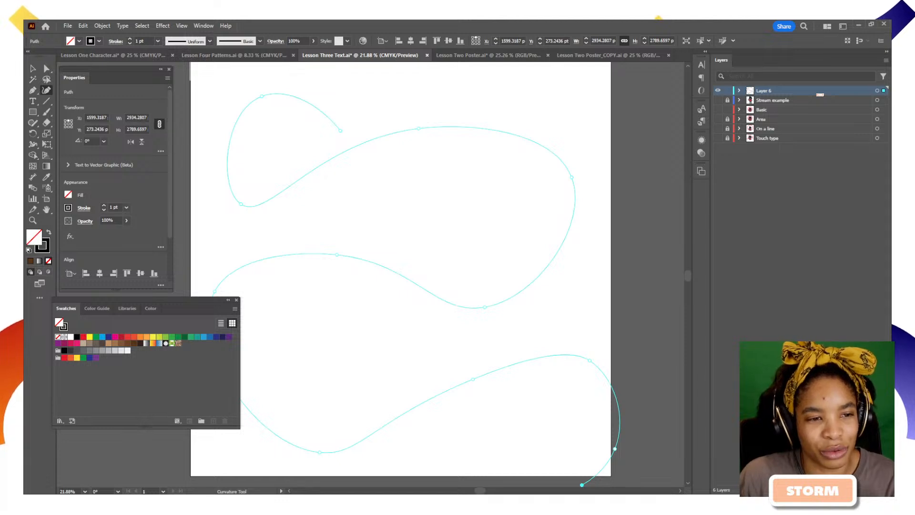
# Step: Place Lorem ipsum placeholder text along the winding path near its upper end with the Type on a Path tool
pyautogui.click(33, 102)
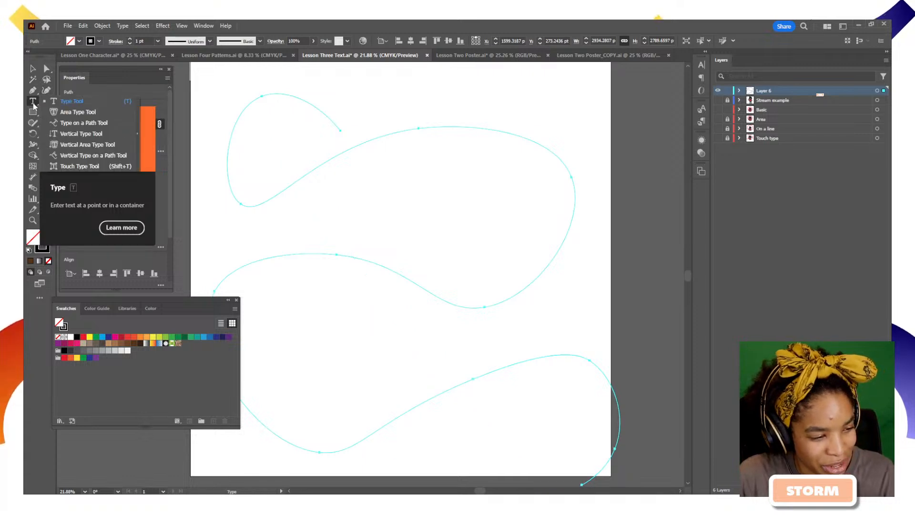
pyautogui.click(83, 124)
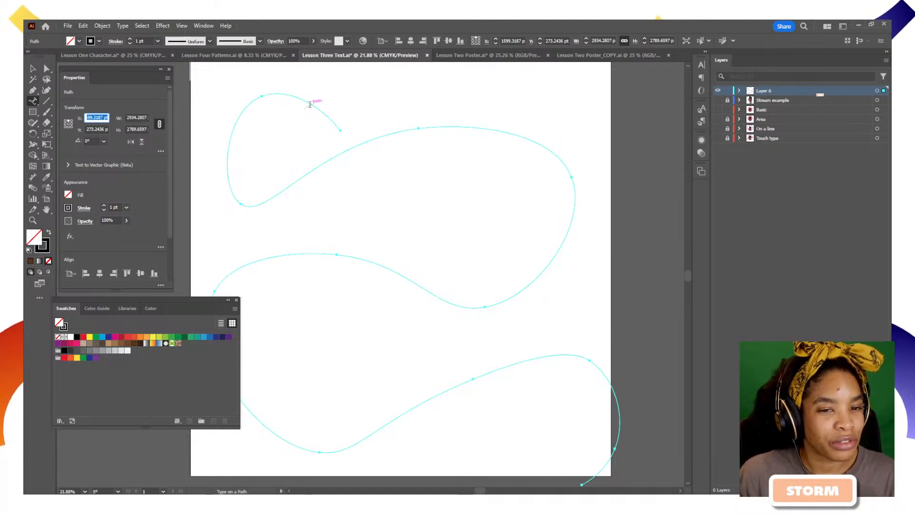
pyautogui.click(309, 103)
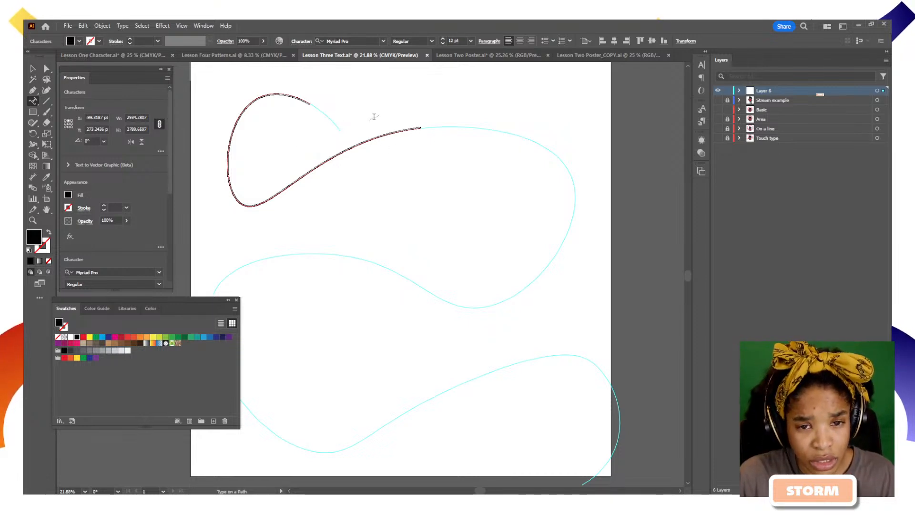
# Step: Set the font size of the path text to 50 pt and deselect it
pyautogui.click(405, 42)
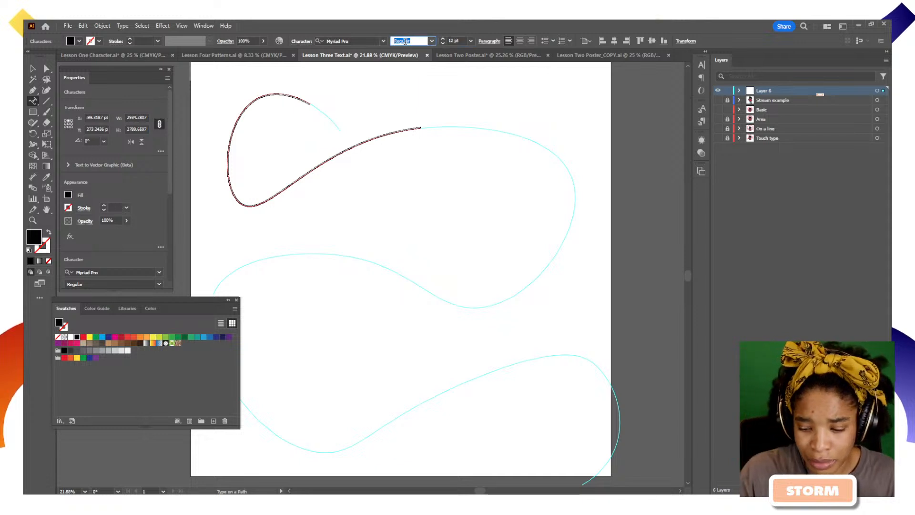
pyautogui.press('Return')
pyautogui.press('Escape')
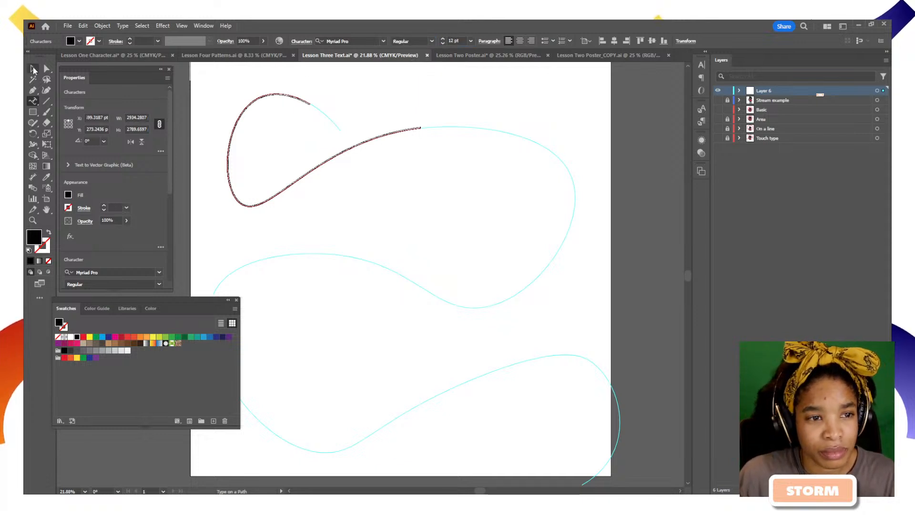
pyautogui.click(740, 91)
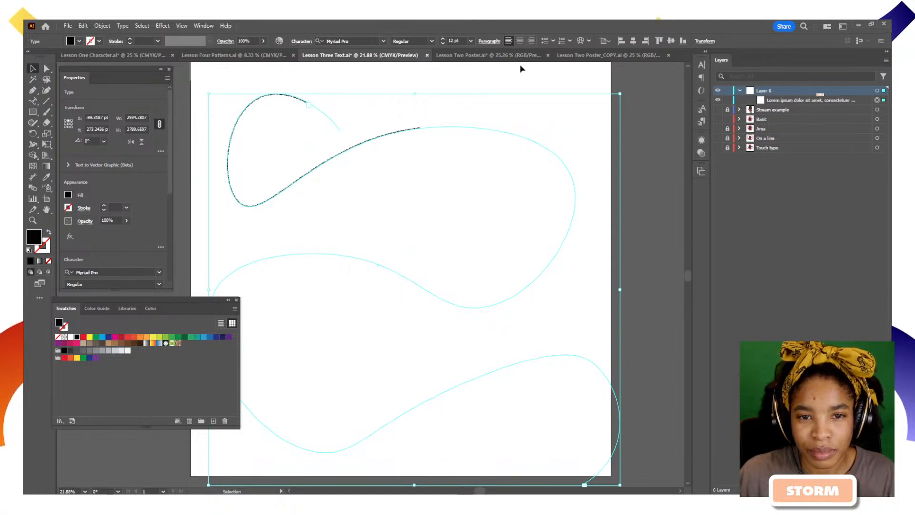
pyautogui.click(459, 40)
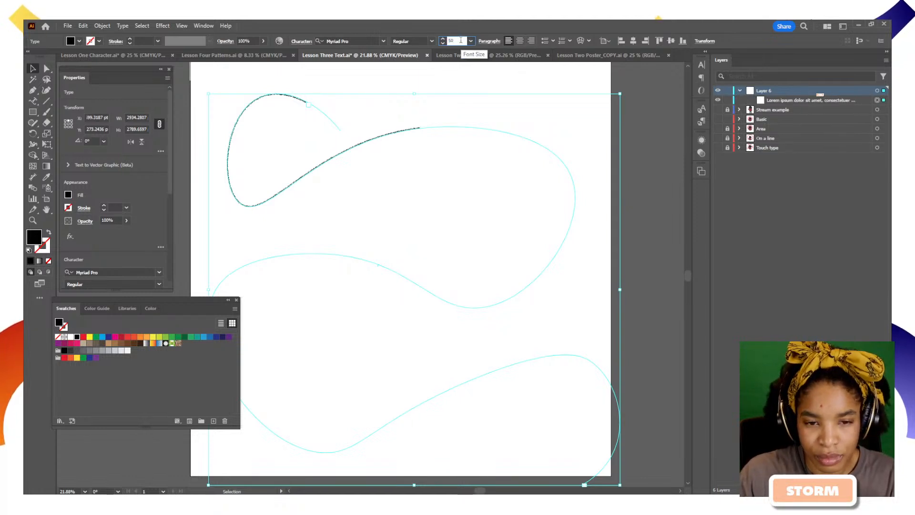
pyautogui.write('50')
pyautogui.press('Return')
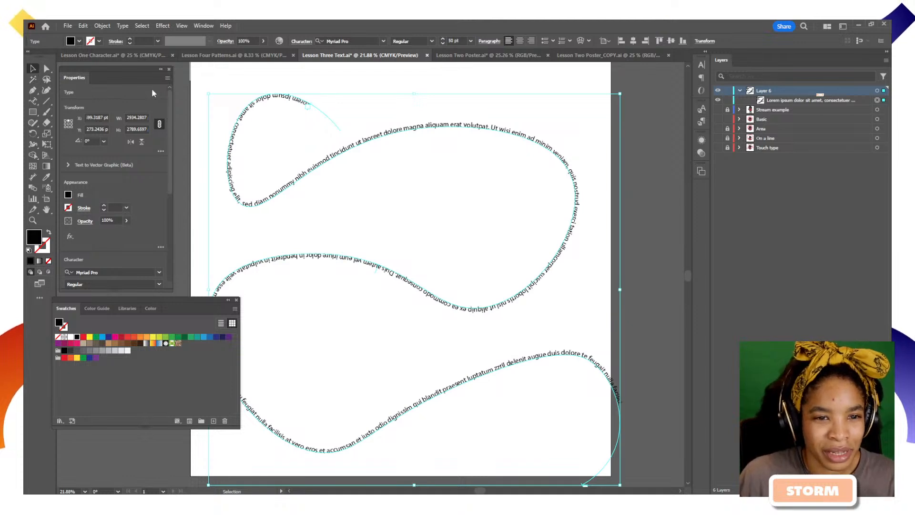
pyautogui.click(394, 190)
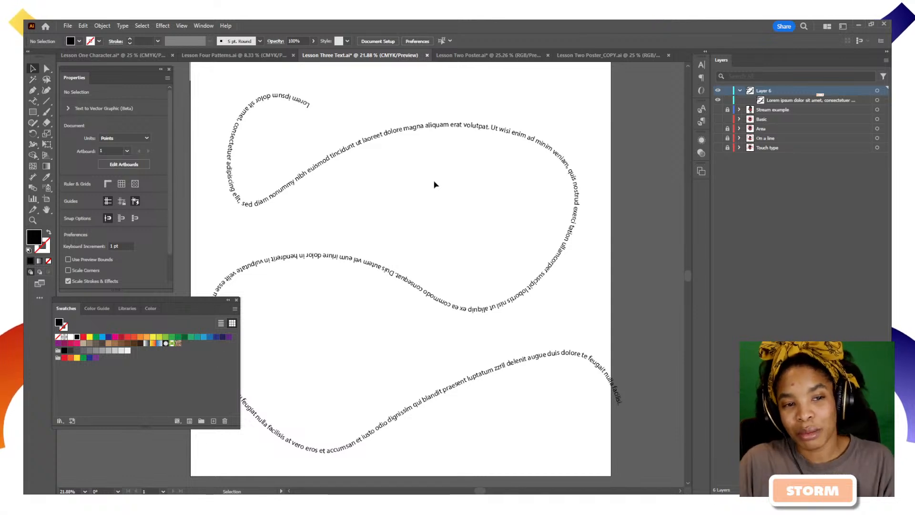
# Step: Try to slide the starting point of the text along the upper loop of the path
pyautogui.click(360, 262)
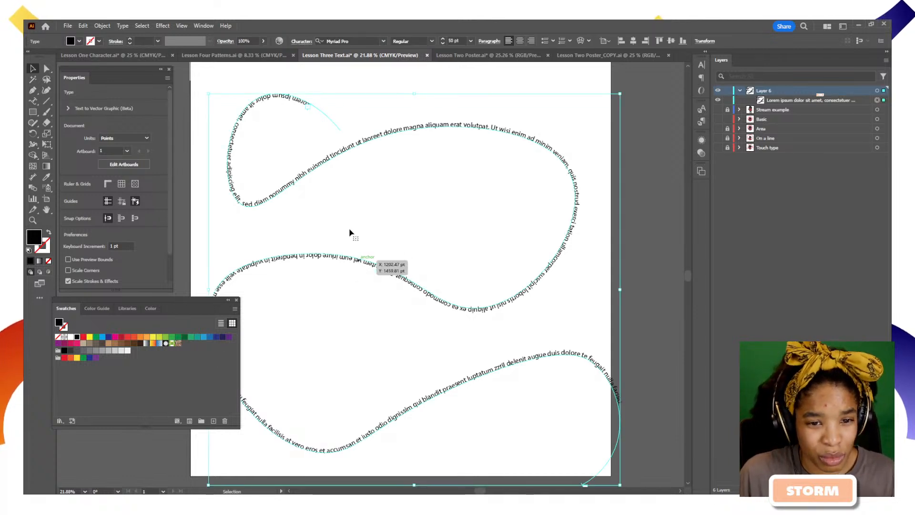
pyautogui.press('z')
pyautogui.click(316, 125)
pyautogui.click(402, 229)
pyautogui.moveTo(365, 318); pyautogui.dragTo(406, 238)
pyautogui.click(33, 68)
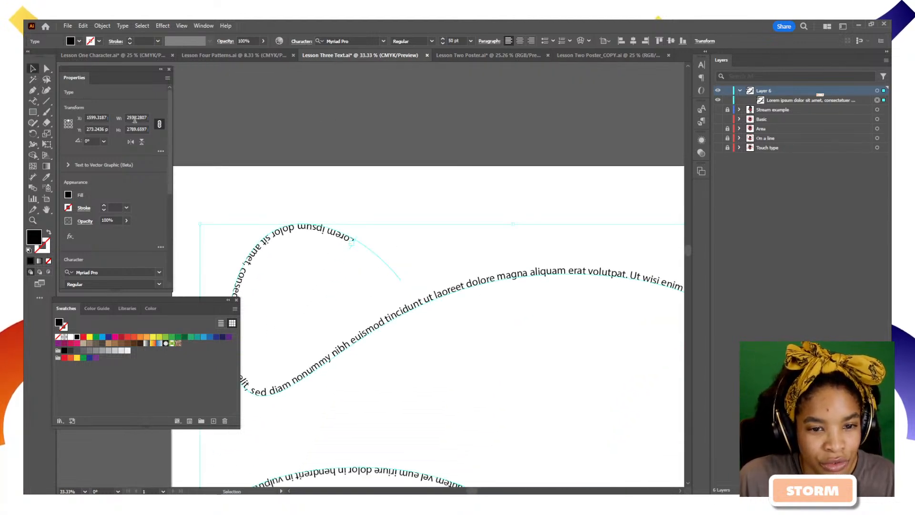
pyautogui.moveTo(351, 244); pyautogui.dragTo(344, 237)
pyautogui.click(32, 102)
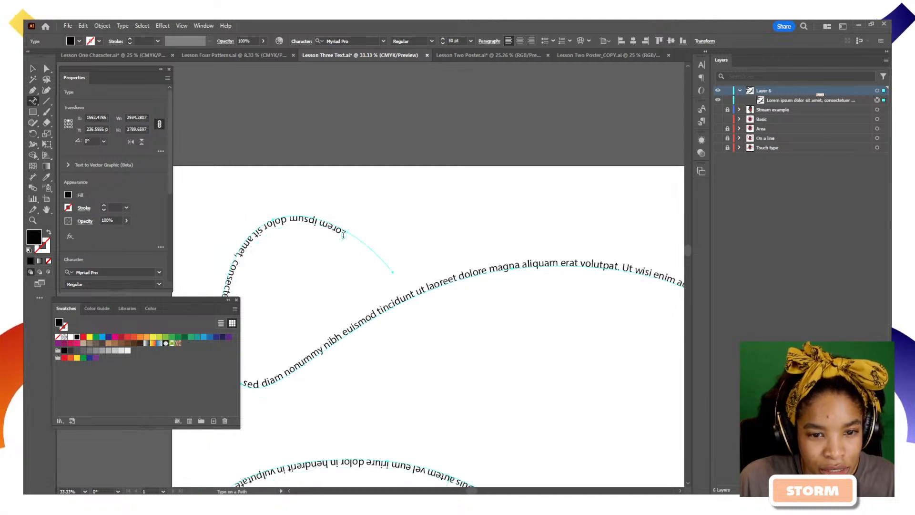
pyautogui.moveTo(343, 234); pyautogui.dragTo(340, 227)
# Step: Try to adjust the path text from its start marker, and undo the linked text object and the other attempt
pyautogui.press('t')
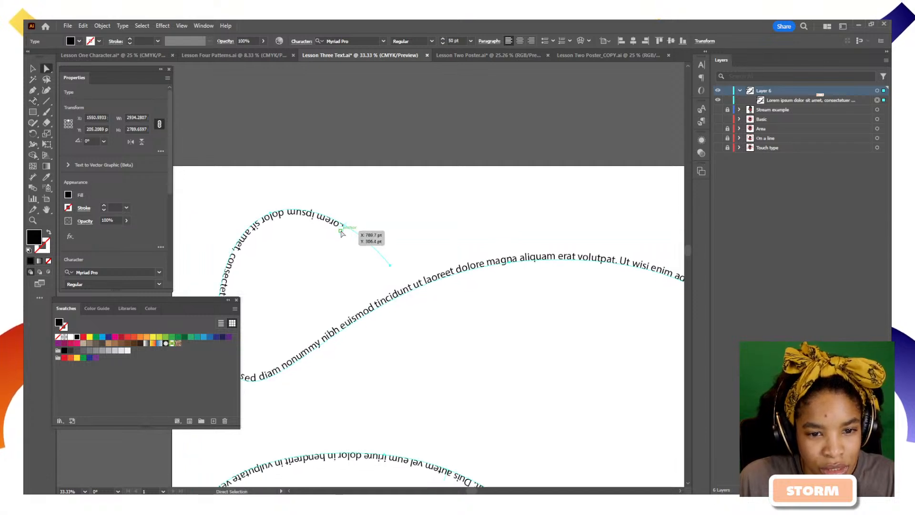
pyautogui.click(342, 230)
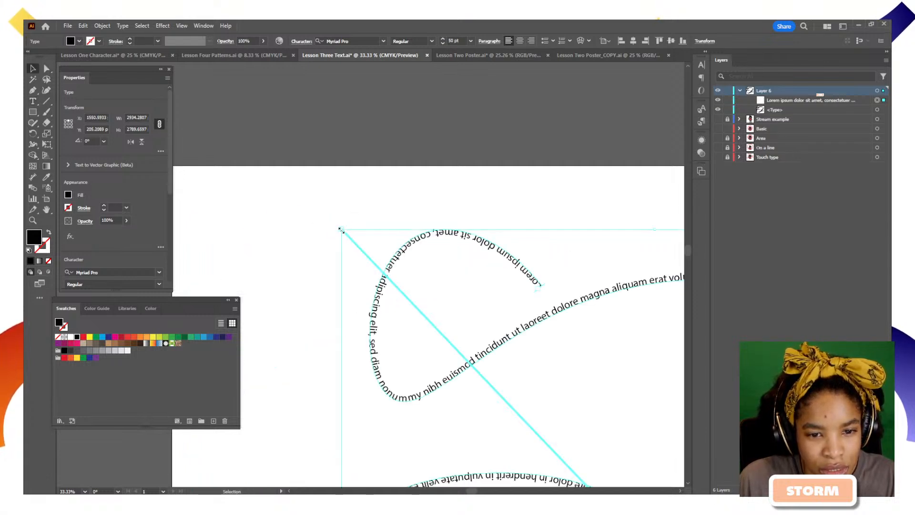
pyautogui.hotkey('ctrl', 'z')
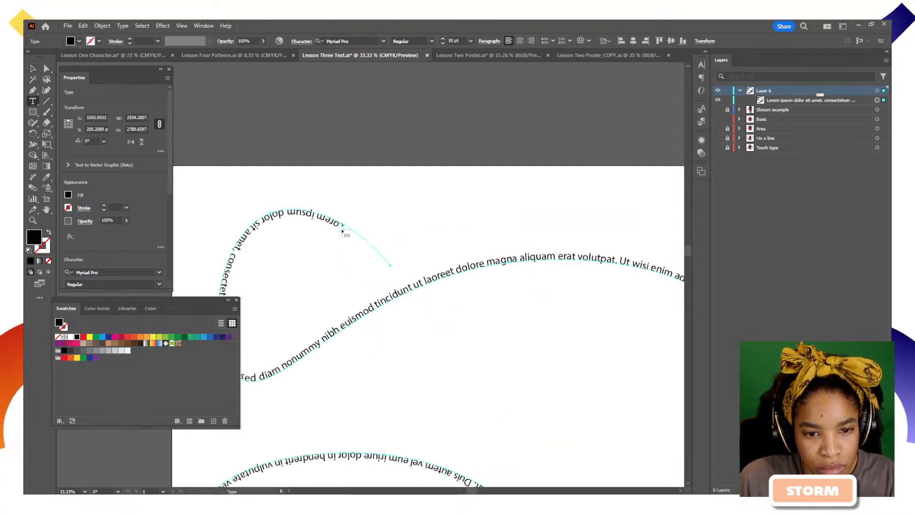
pyautogui.moveTo(342, 231); pyautogui.dragTo(332, 252)
pyautogui.hotkey('ctrl', 'z')
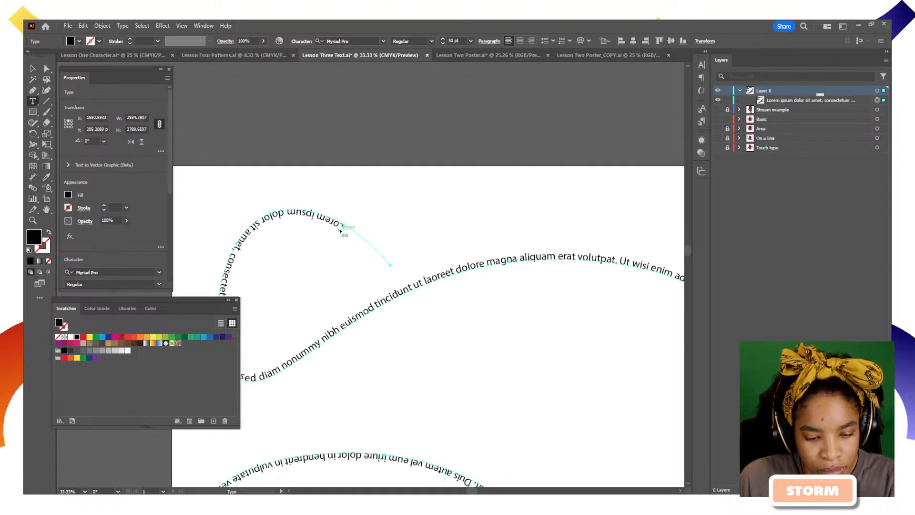
# Step: Try again to adjust the text's start with the Type on a Path tool, and undo the linked copy of the path
pyautogui.click(32, 103)
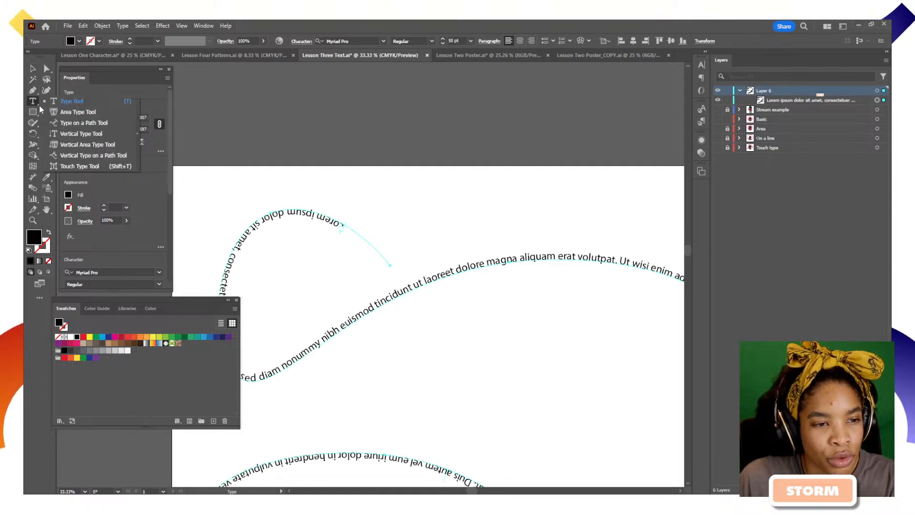
pyautogui.click(81, 129)
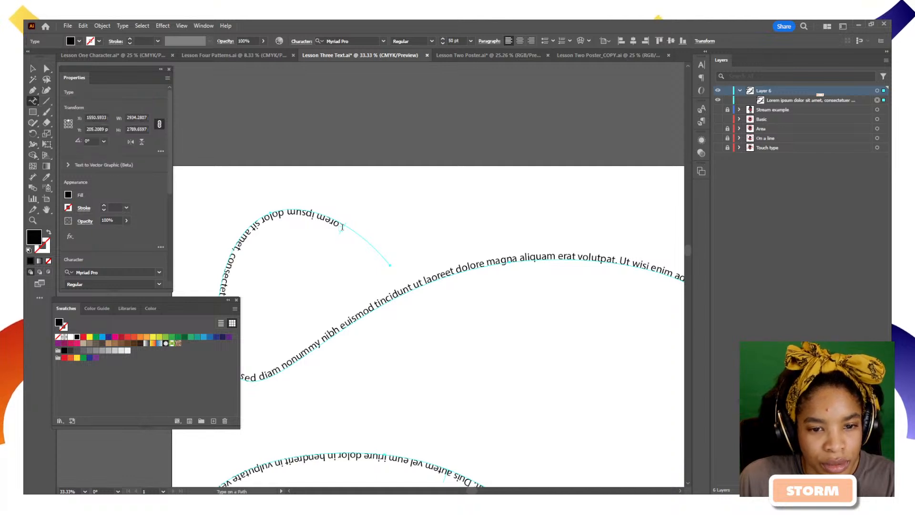
pyautogui.click(340, 226)
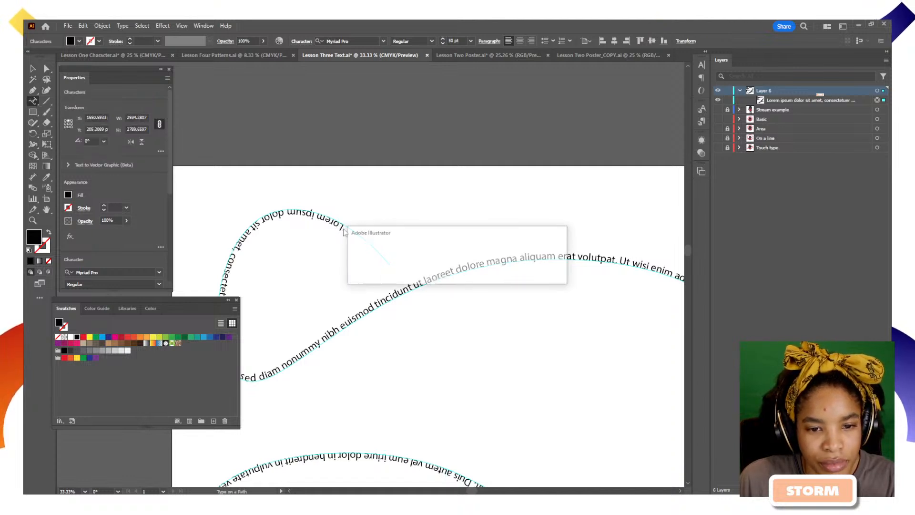
pyautogui.click(537, 276)
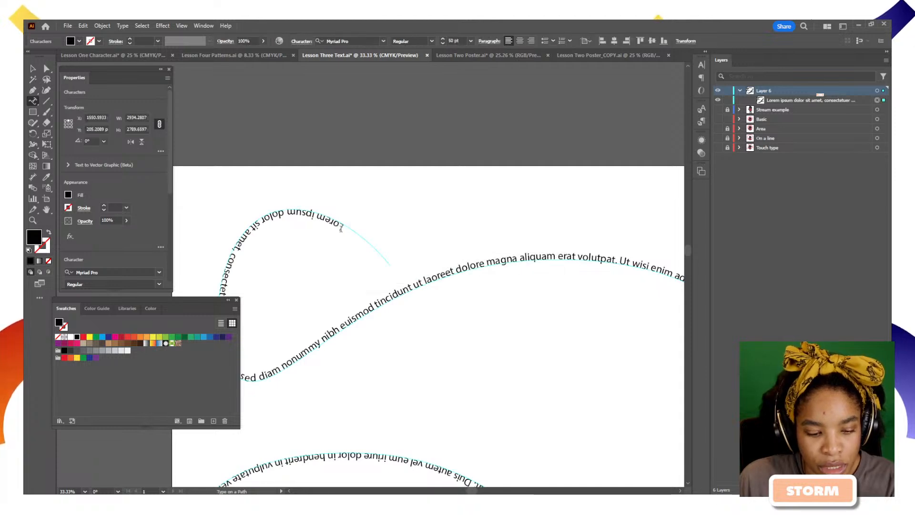
pyautogui.keyDown('ctrl'); pyautogui.click(341, 229); pyautogui.keyUp('ctrl')
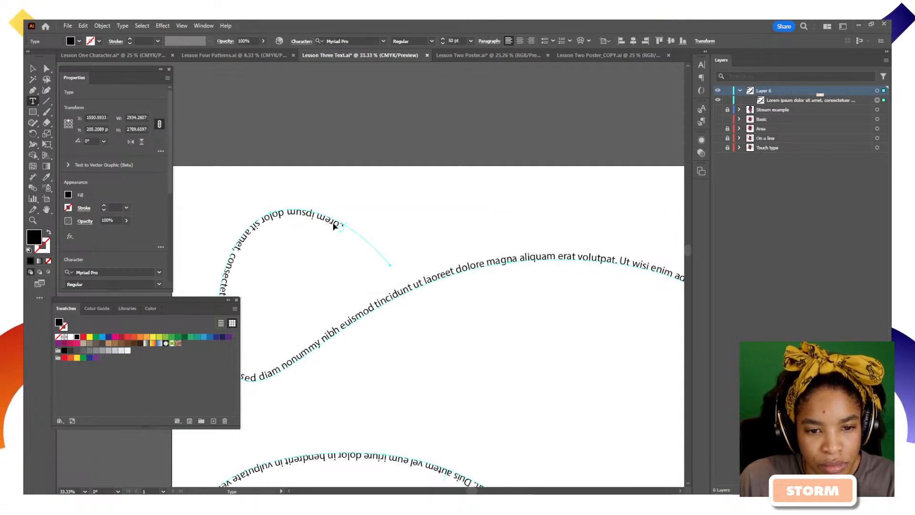
pyautogui.keyDown('ctrl'); pyautogui.doubleClick(341, 231); pyautogui.keyUp('ctrl')
pyautogui.moveTo(314, 229); pyautogui.dragTo(297, 243)
pyautogui.press('z')
pyautogui.keyDown('alt'); pyautogui.click(328, 248); pyautogui.keyUp('alt')
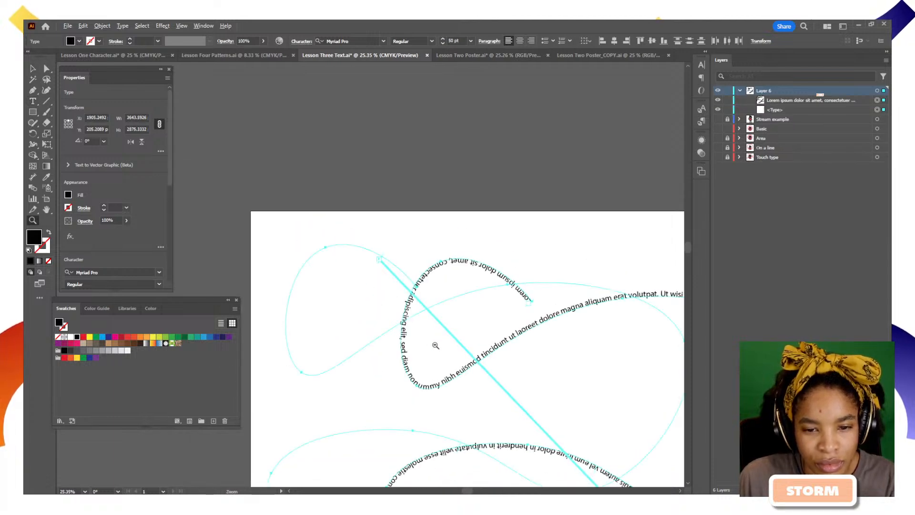
pyautogui.hotkey('ctrl', '0')
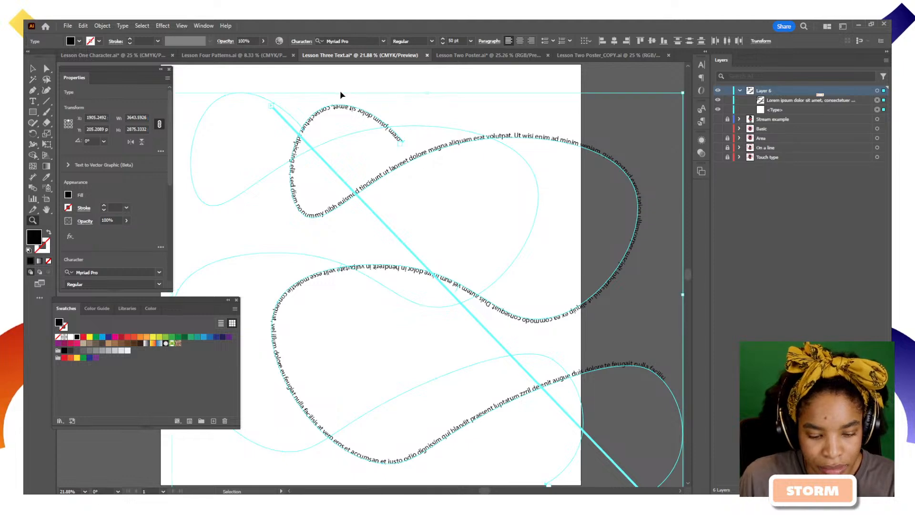
pyautogui.hotkey('ctrl', 'z')
# Step: Reshape the upper, middle and lower curves of the text path with Direct Selection, and shift the whole text slightly down
pyautogui.press('a')
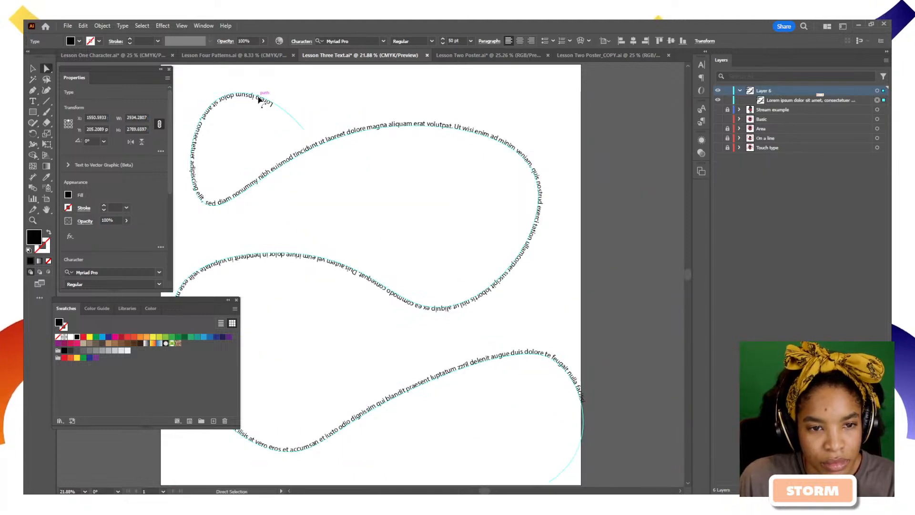
pyautogui.click(260, 97)
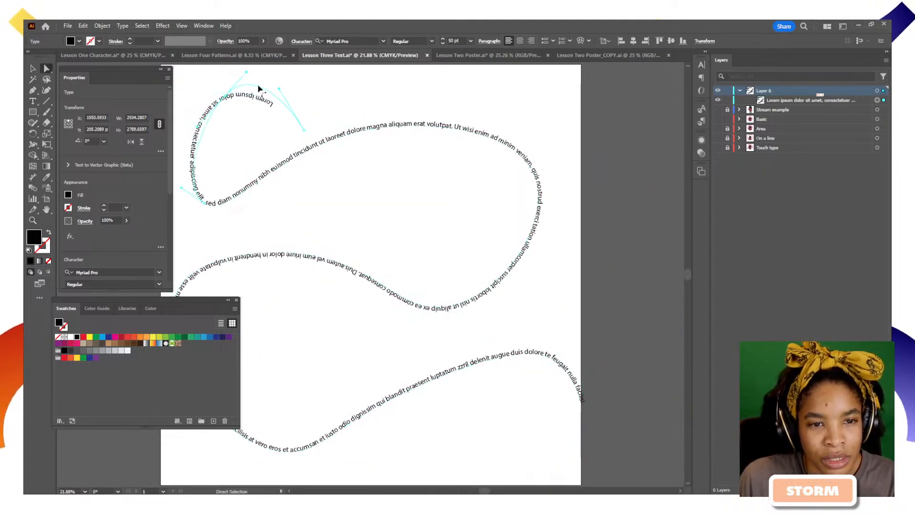
pyautogui.moveTo(258, 89); pyautogui.dragTo(259, 86)
pyautogui.moveTo(212, 120); pyautogui.dragTo(188, 123)
pyautogui.moveTo(333, 138); pyautogui.dragTo(342, 159)
pyautogui.moveTo(470, 298); pyautogui.dragTo(448, 267)
pyautogui.moveTo(490, 362); pyautogui.dragTo(460, 393)
pyautogui.moveTo(299, 258); pyautogui.dragTo(307, 233)
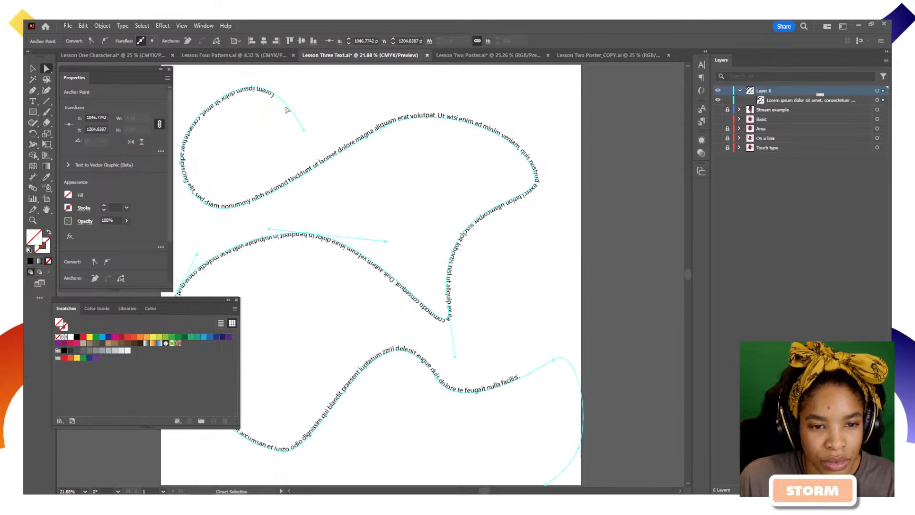
pyautogui.moveTo(274, 99); pyautogui.dragTo(279, 106)
# Step: Try to edit the reshaped text from its start marker, and undo the linked text object and small area text frame
pyautogui.doubleClick(278, 106)
pyautogui.click(278, 105)
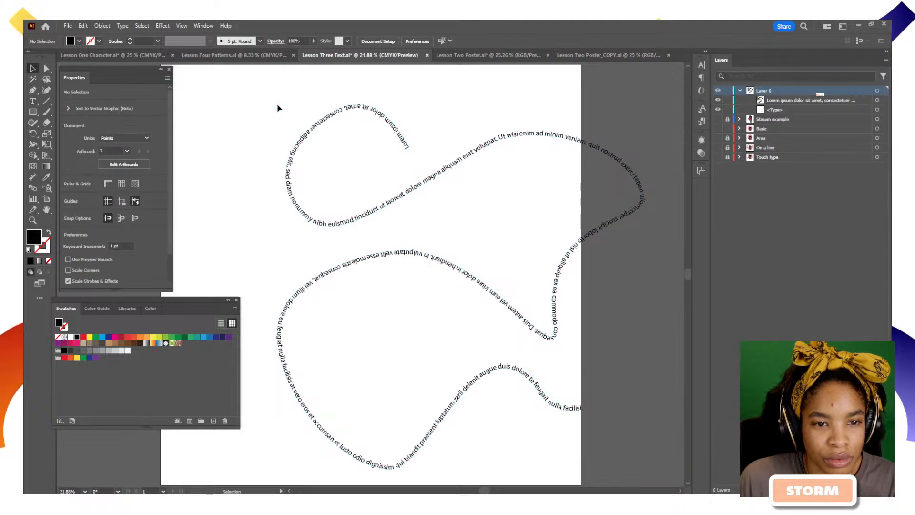
pyautogui.hotkey('ctrl', 'z')
pyautogui.press('t')
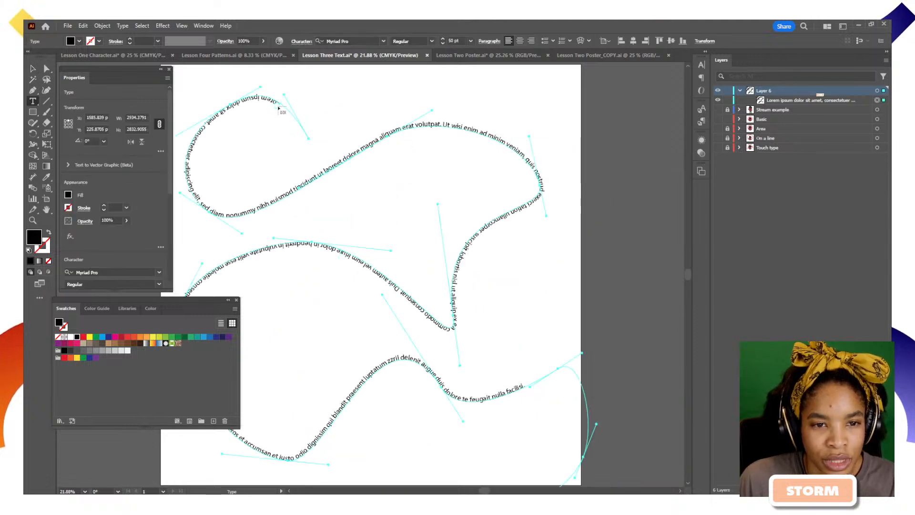
pyautogui.moveTo(280, 110); pyautogui.dragTo(262, 88)
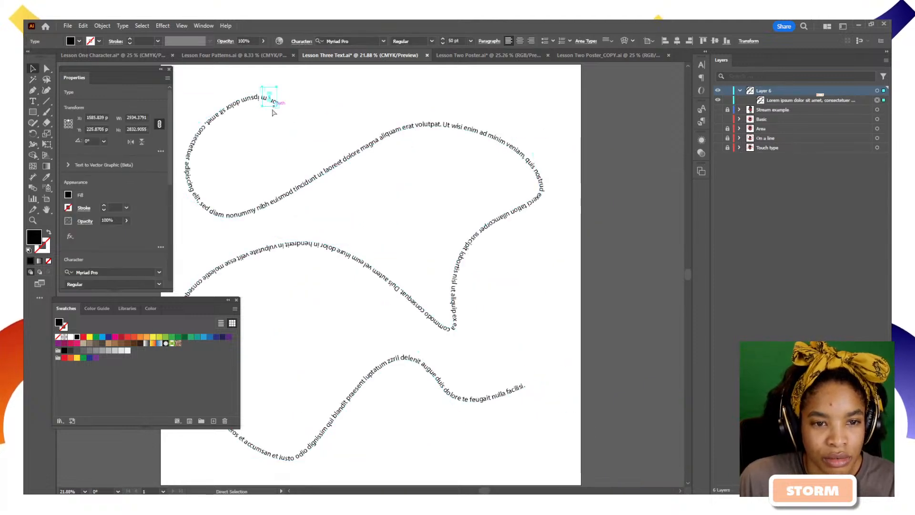
pyautogui.hotkey('ctrl', 'z')
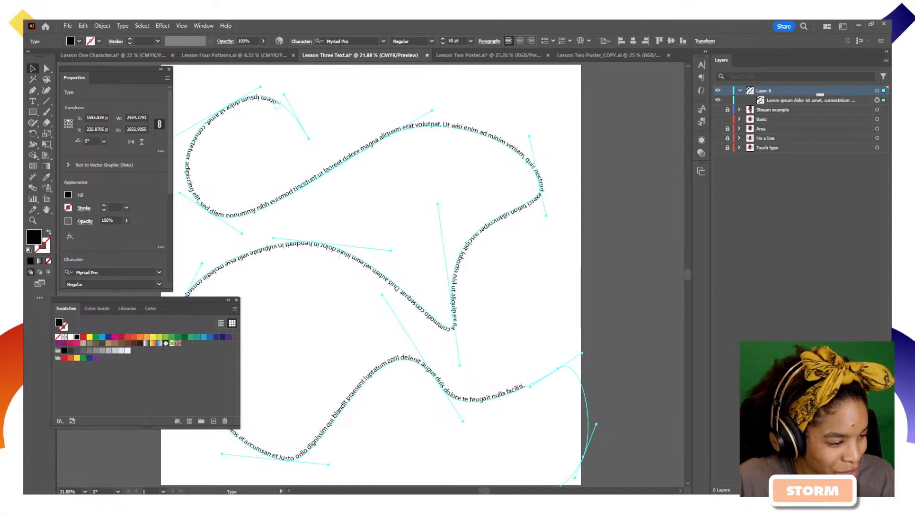
# Step: Narrow the path text object to about 2847 pt wide so its outer curve fits inside the artboard
pyautogui.click(31, 69)
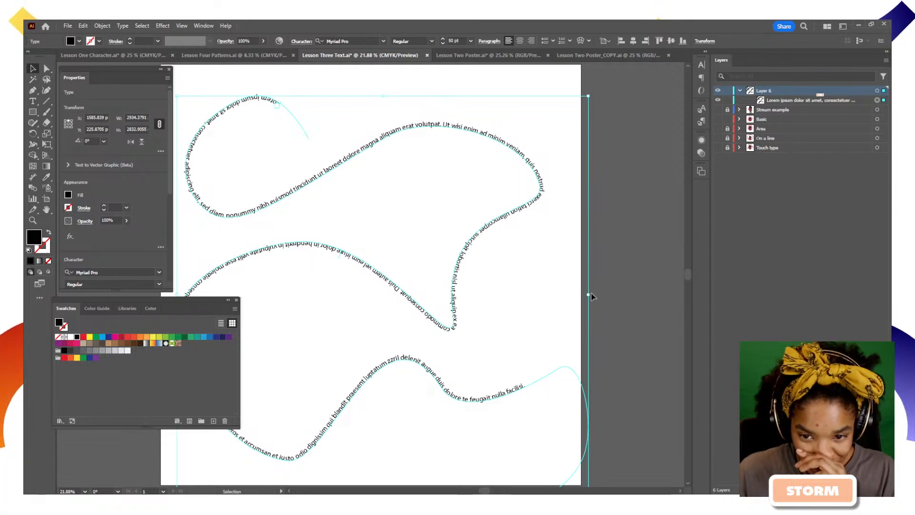
pyautogui.moveTo(588, 295); pyautogui.dragTo(576, 293)
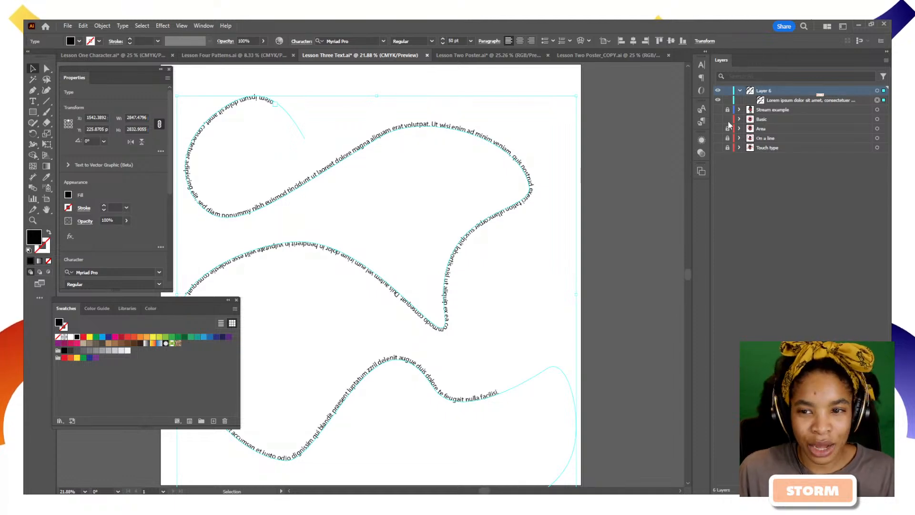
# Step: Hide Layer 6 and show the Basic, Area, On a line and Touch type layers without Stream example
pyautogui.click(718, 92)
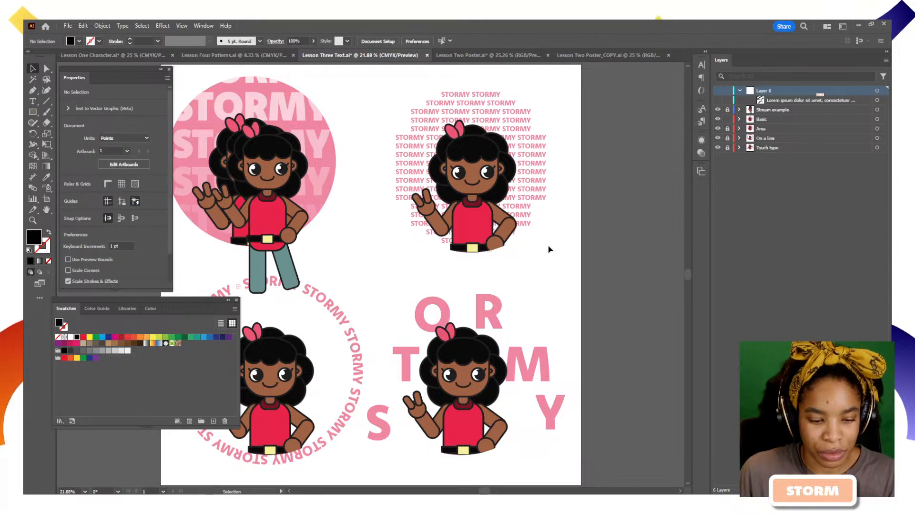
pyautogui.press('z')
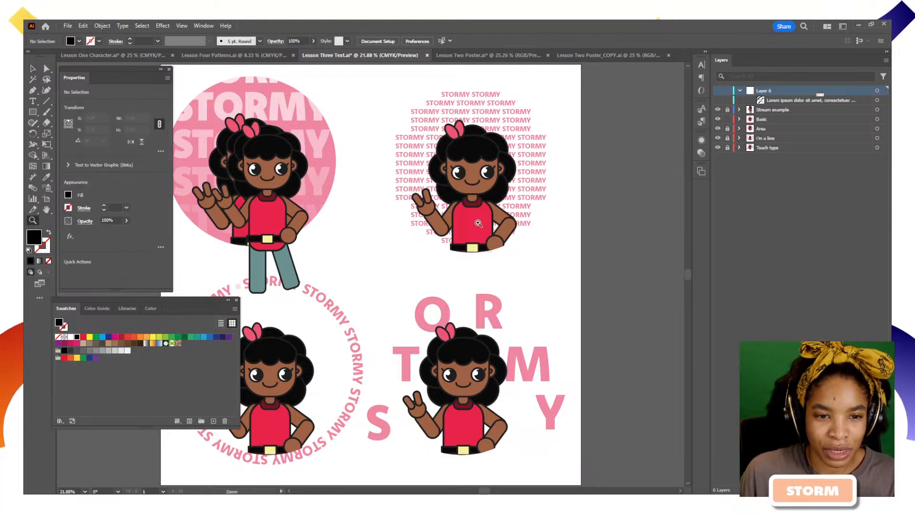
pyautogui.click(719, 110)
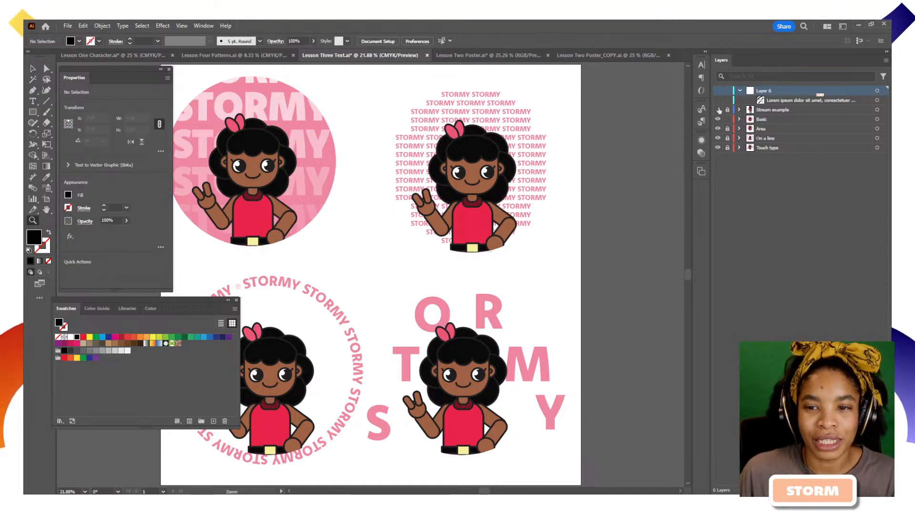
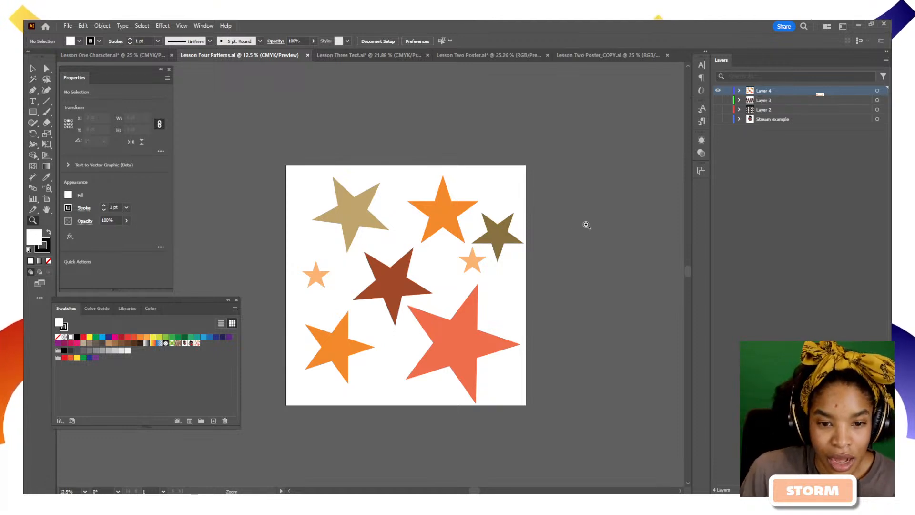
# Step: Review the pattern examples by showing Layer 3 and Layer 2 in turn, and return to the stars on Layer 4
pyautogui.moveTo(501, 316); pyautogui.dragTo(527, 313)
pyautogui.moveTo(454, 299); pyautogui.dragTo(507, 313)
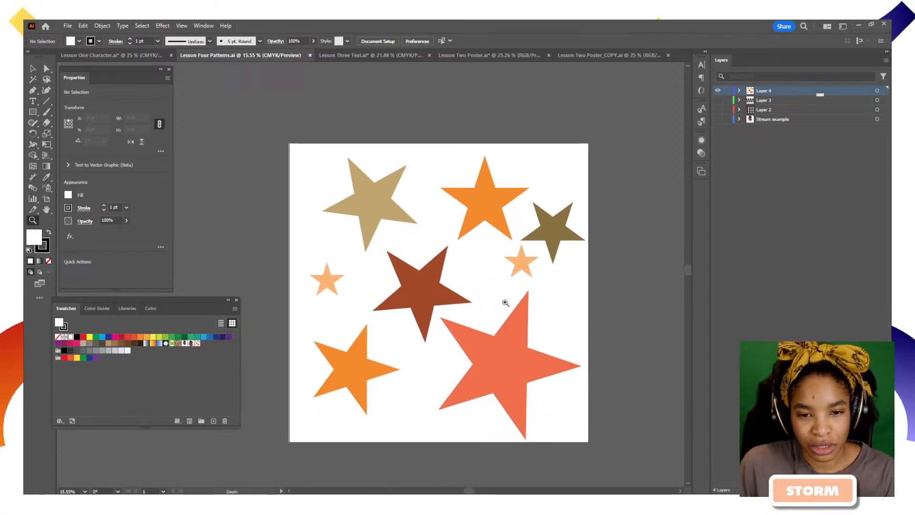
pyautogui.click(719, 91)
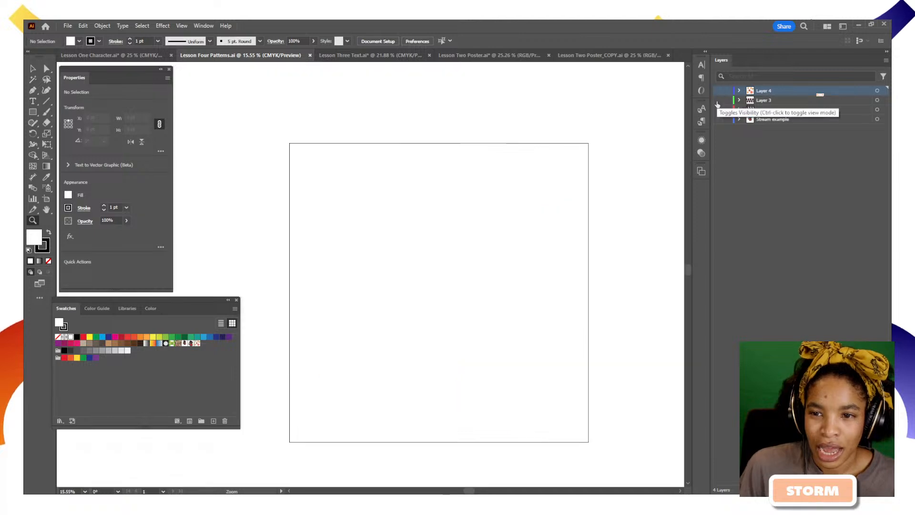
pyautogui.click(718, 100)
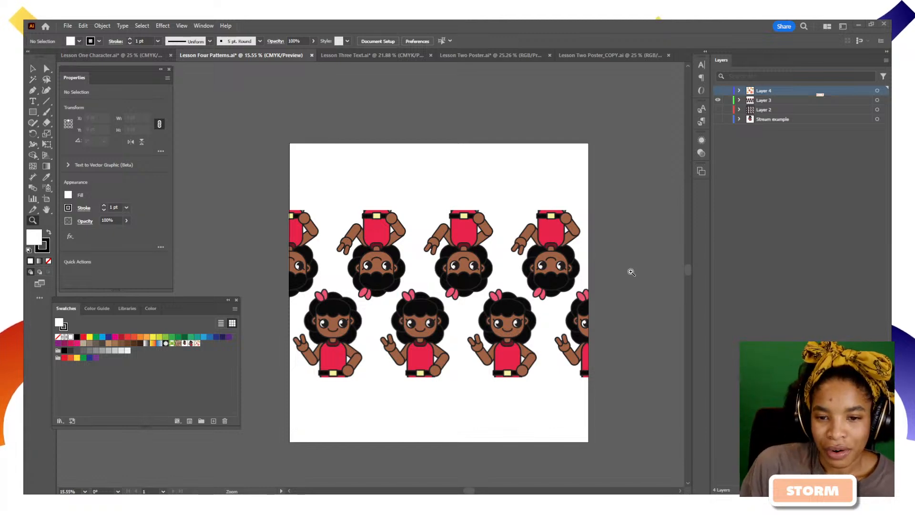
pyautogui.click(803, 180)
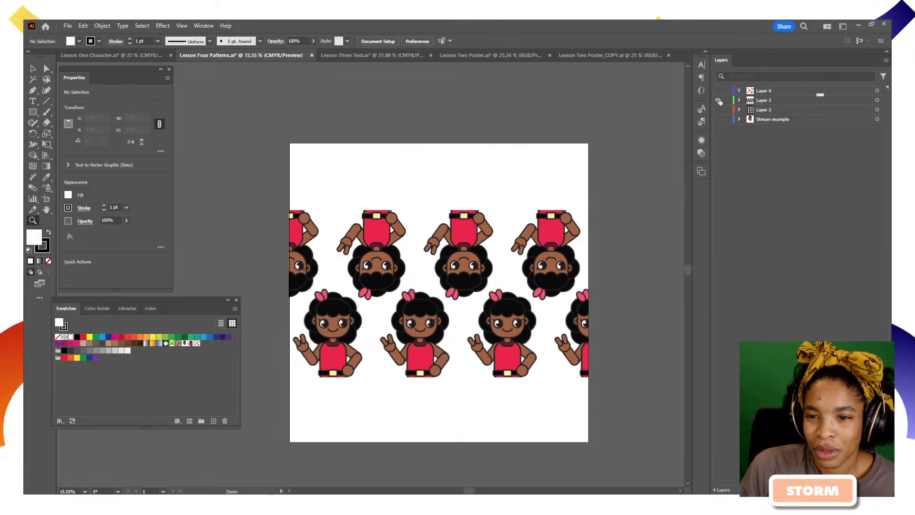
pyautogui.click(717, 105)
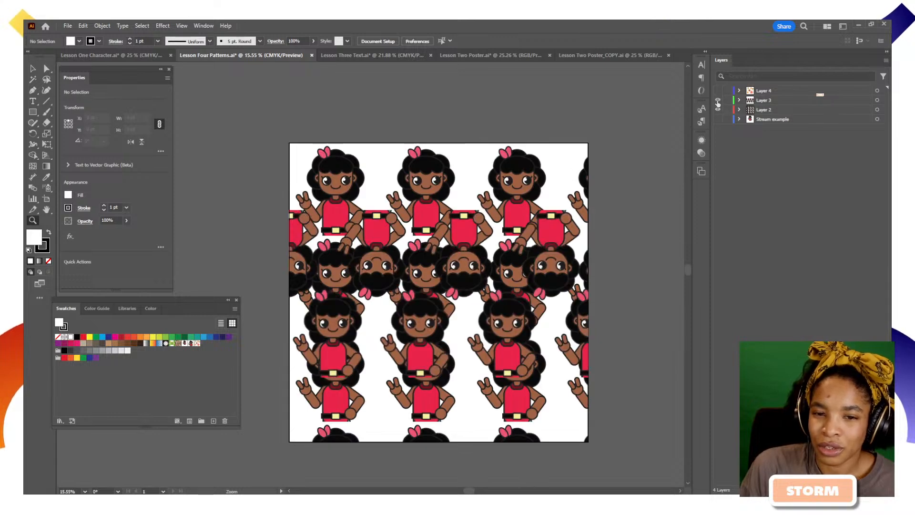
pyautogui.click(718, 101)
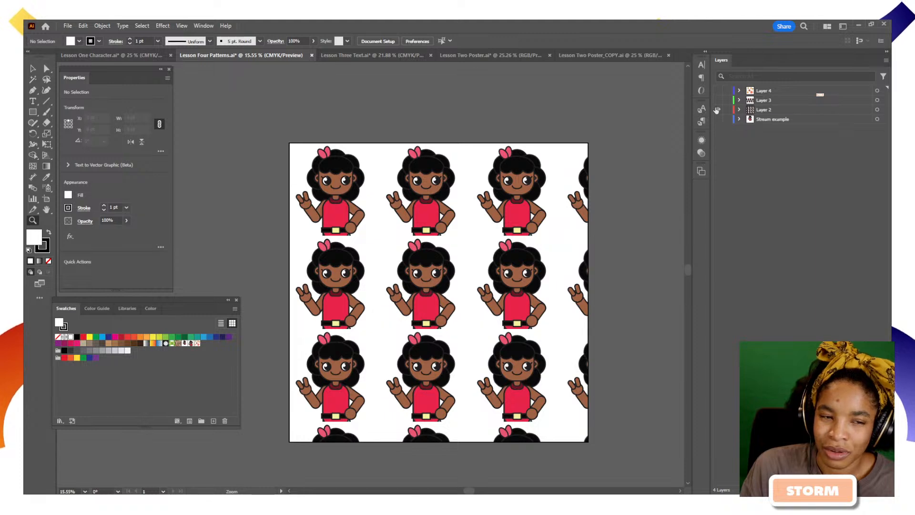
pyautogui.hotkey('ctrl', 'y')
pyautogui.hotkey('ctrl', 'y')
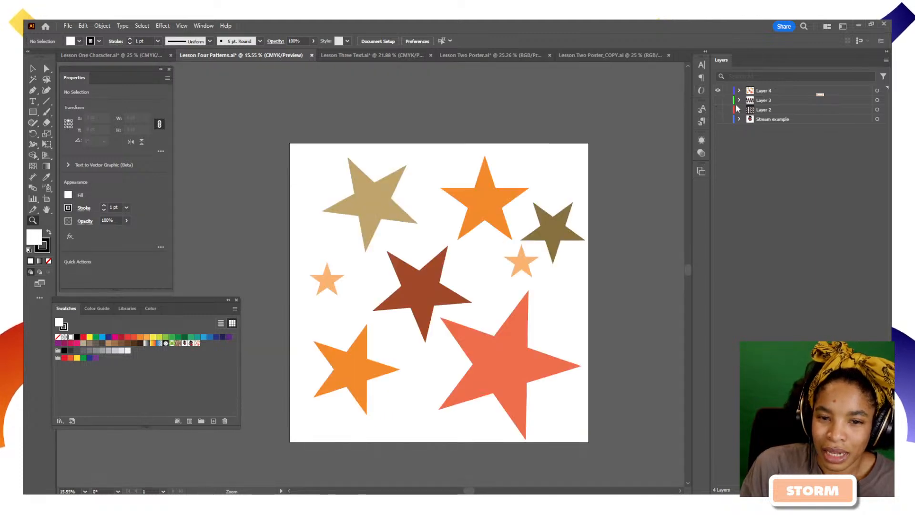
# Step: Select the stars and the dark brown star on its own, and expand Layer 4 to list its objects
pyautogui.press('v')
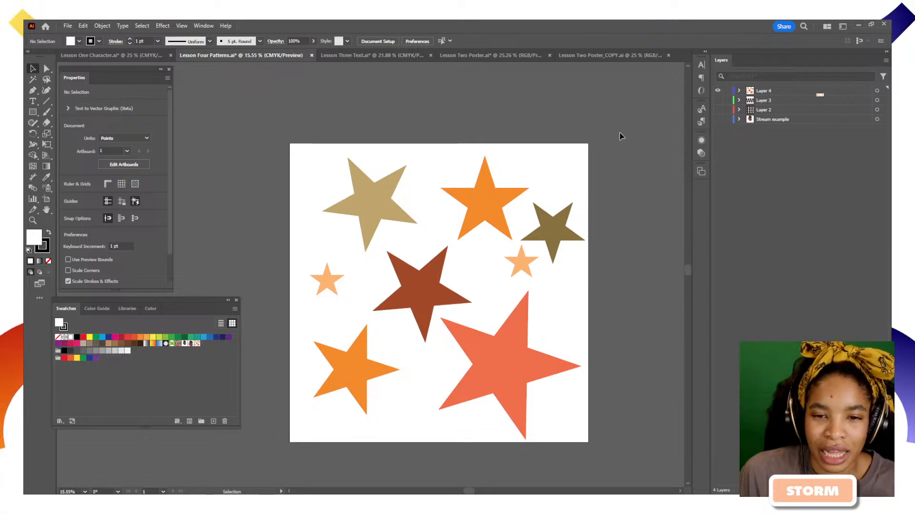
pyautogui.moveTo(533, 218); pyautogui.dragTo(309, 402)
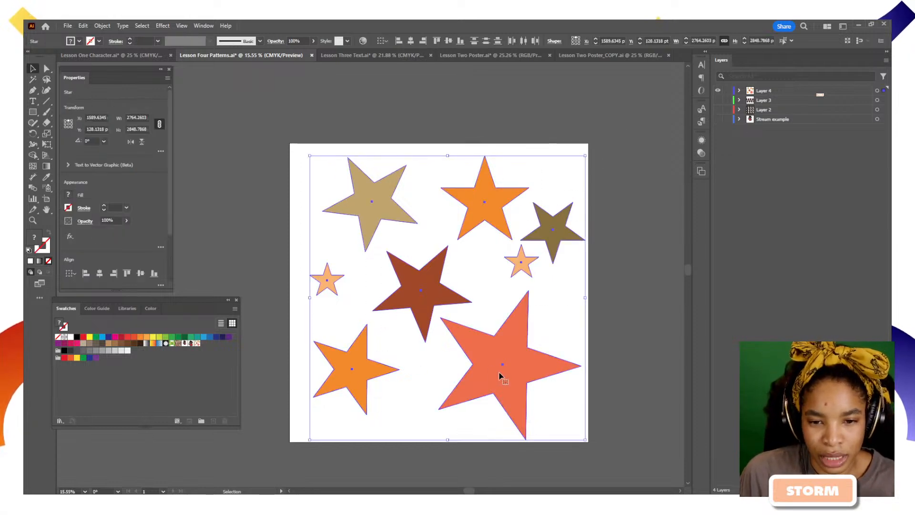
pyautogui.click(453, 343)
pyautogui.click(417, 311)
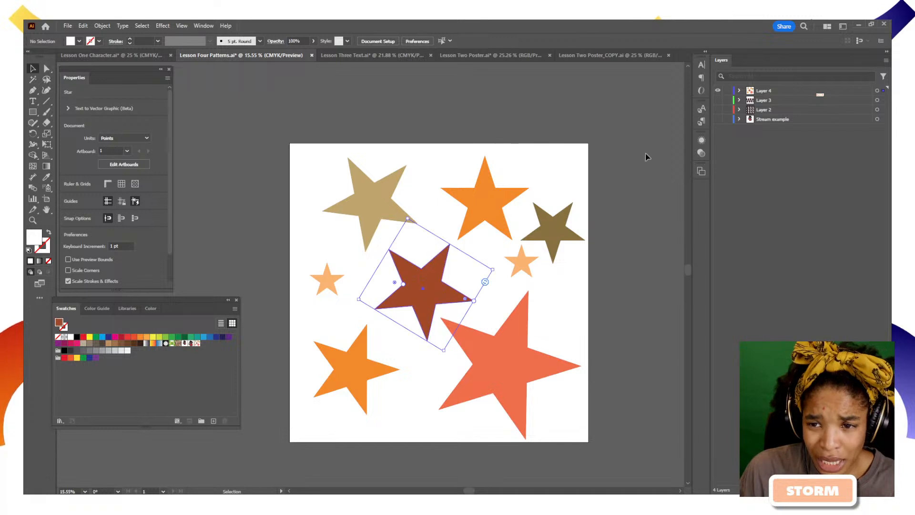
pyautogui.click(739, 91)
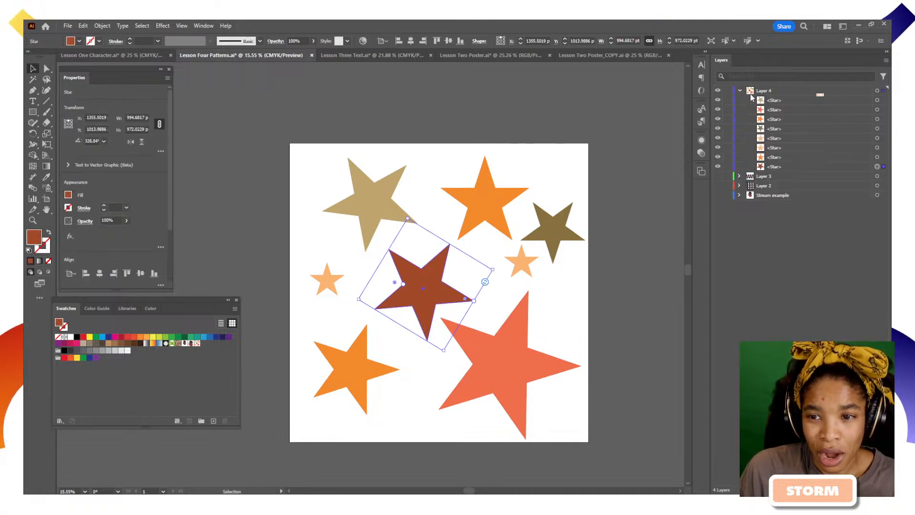
# Step: Select several stars one by one and shift the dark brown star about 18 pt horizontally to the right
pyautogui.click(553, 228)
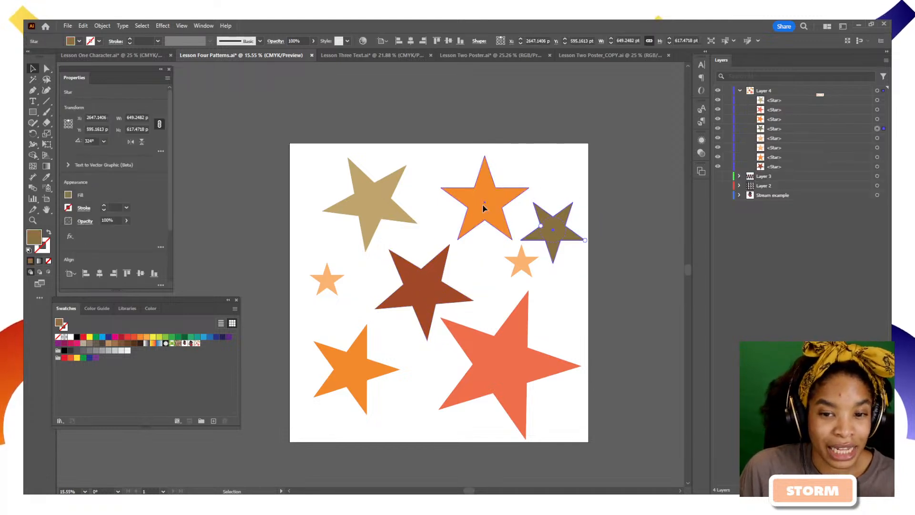
pyautogui.click(483, 208)
pyautogui.click(386, 205)
pyautogui.click(329, 280)
pyautogui.moveTo(407, 304); pyautogui.dragTo(408, 304)
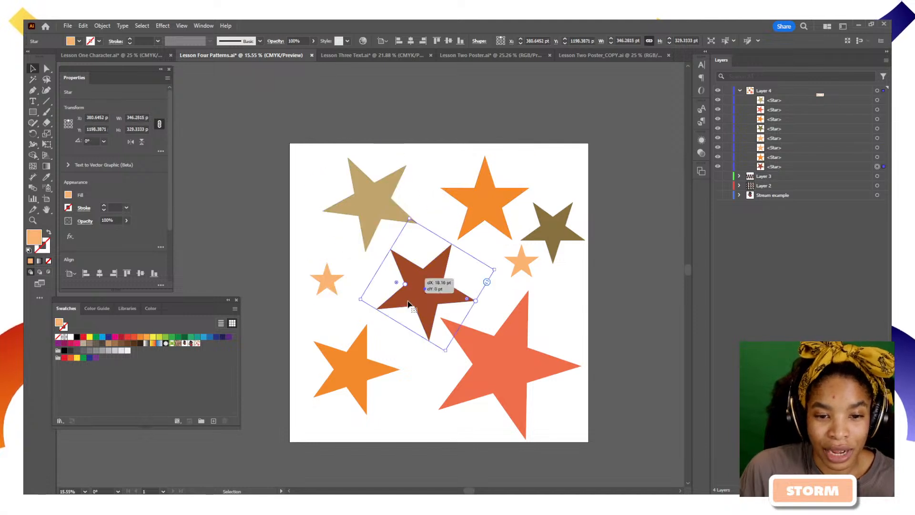
# Step: Duplicate the lower orange star beside the original and delete the copy
pyautogui.click(353, 374)
pyautogui.moveTo(370, 374); pyautogui.dragTo(428, 404)
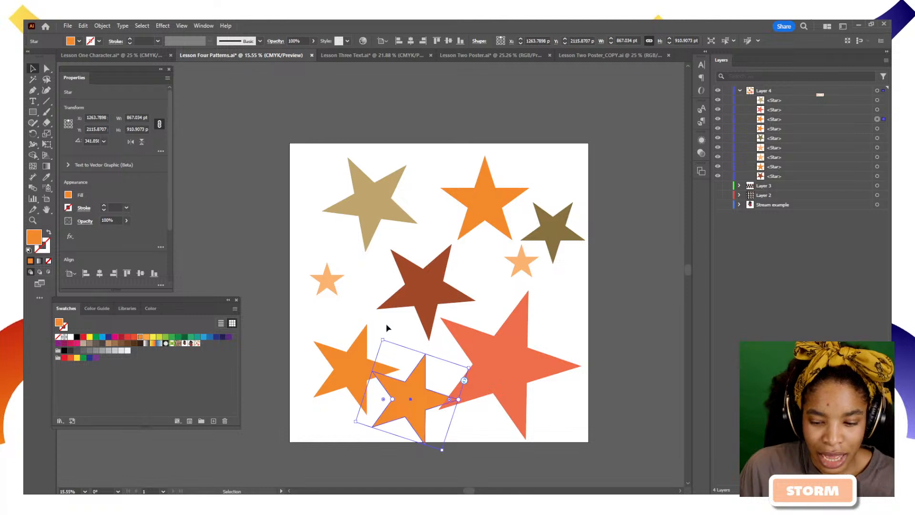
pyautogui.press('Delete')
# Step: Draw a dark navy circle about 345 pt wide between the lower orange star and the large coral star
pyautogui.moveTo(33, 111); pyautogui.dragTo(59, 129)
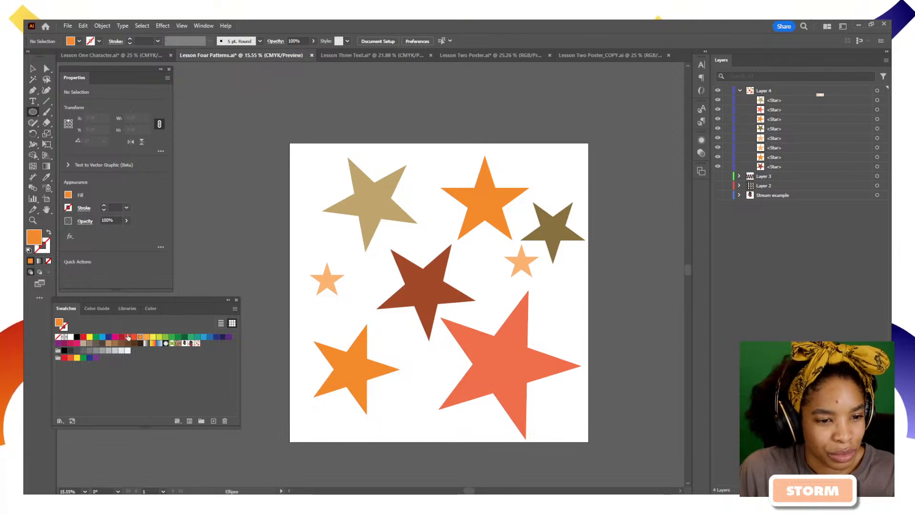
pyautogui.click(222, 337)
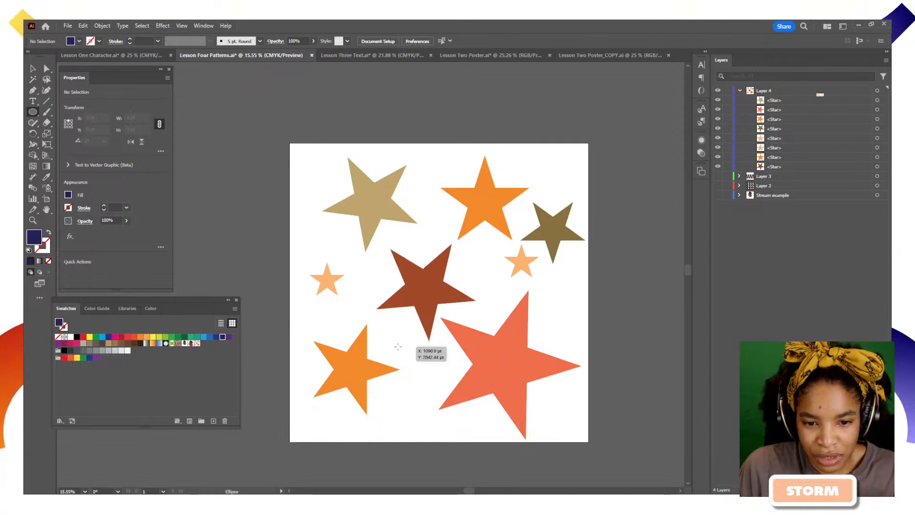
pyautogui.moveTo(398, 346)
pyautogui.mouseDown()
pyautogui.moveTo(433, 381)
pyautogui.moveTo(404, 398)
pyautogui.mouseUp()
pyautogui.press('v')
# Step: Add navy circles about 272 pt wide above the small left star and about 95 pt wide between the two upper stars
pyautogui.click(32, 112)
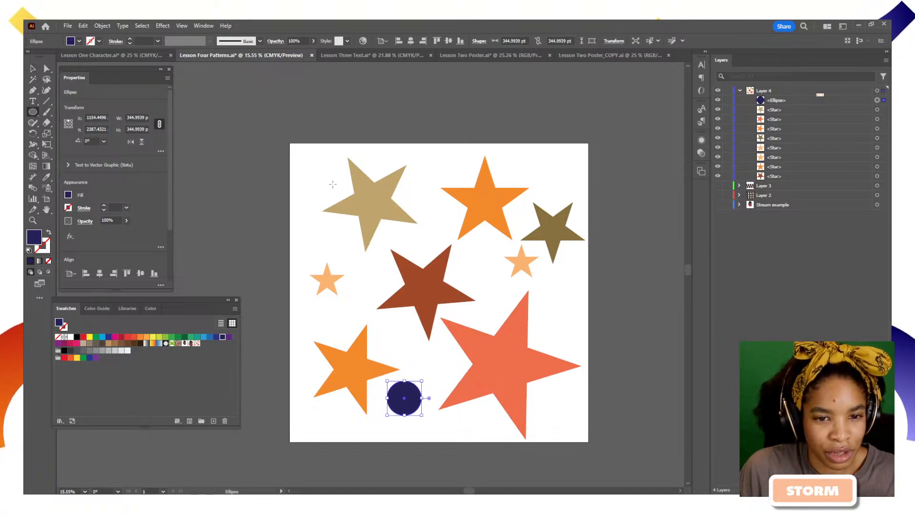
pyautogui.moveTo(305, 229); pyautogui.dragTo(334, 257)
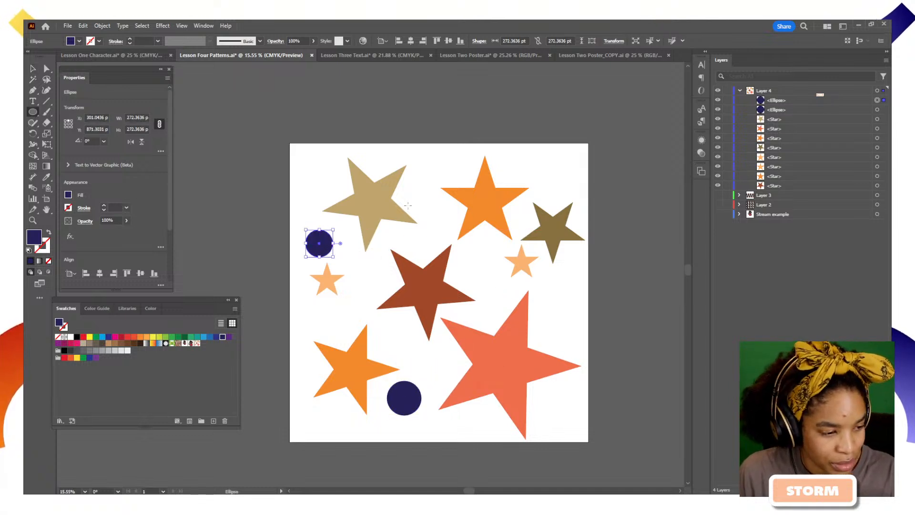
pyautogui.moveTo(418, 199); pyautogui.dragTo(428, 209)
# Step: Create another 95.3273 pt navy circle, enlarge it to about 350 pt, and place copies in the artboard's upper-left and right gaps
pyautogui.click(428, 203)
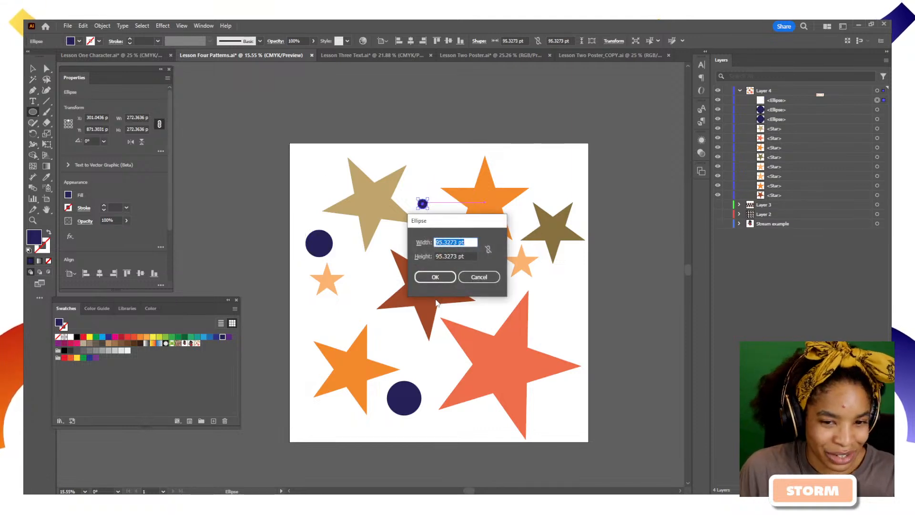
pyautogui.press('Return')
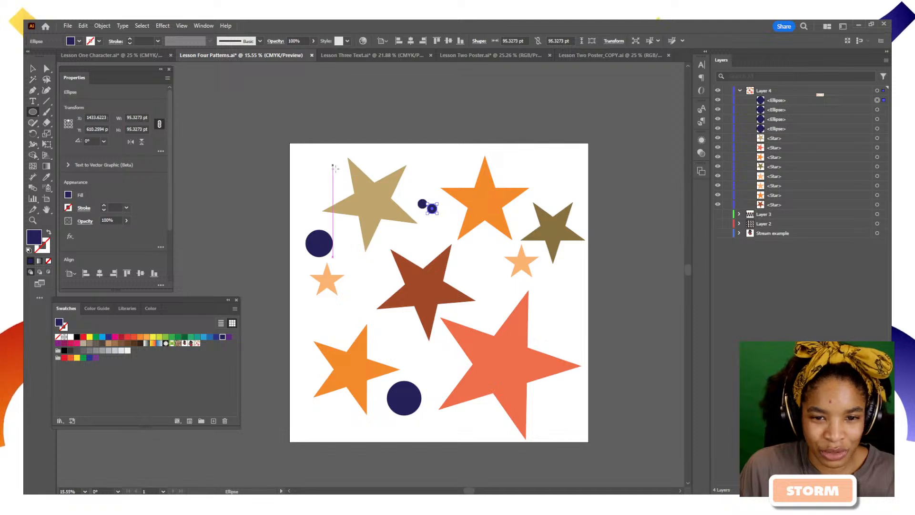
pyautogui.press('v')
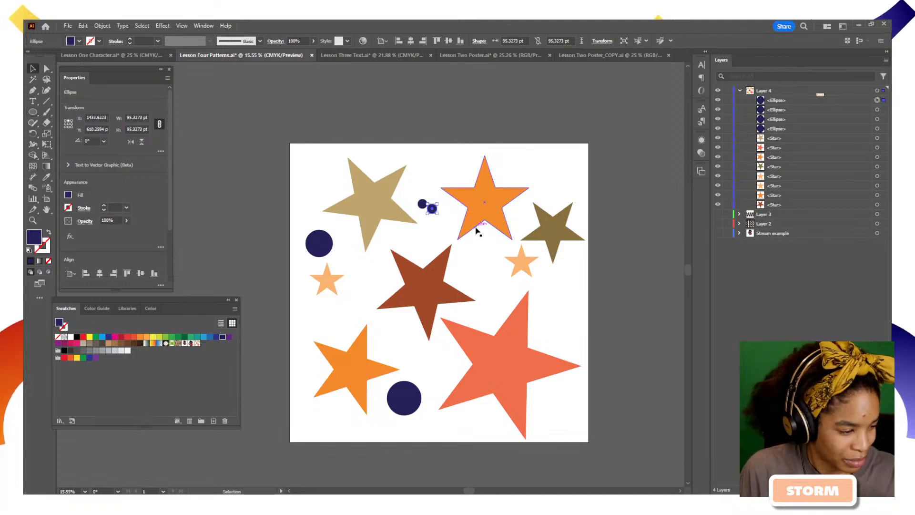
pyautogui.moveTo(437, 213); pyautogui.dragTo(573, 301)
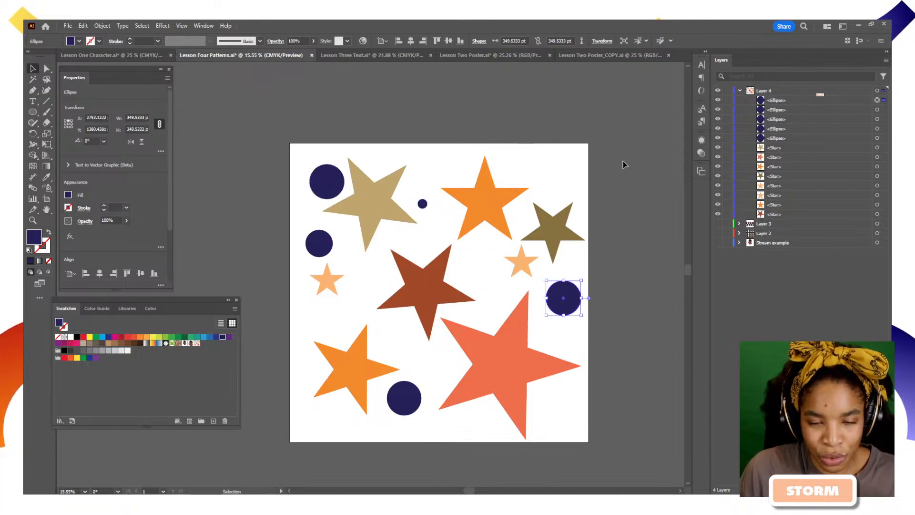
# Step: Make a new pattern from all the stars and circles and enter pattern editing
pyautogui.hotkey('ctrl', 'a')
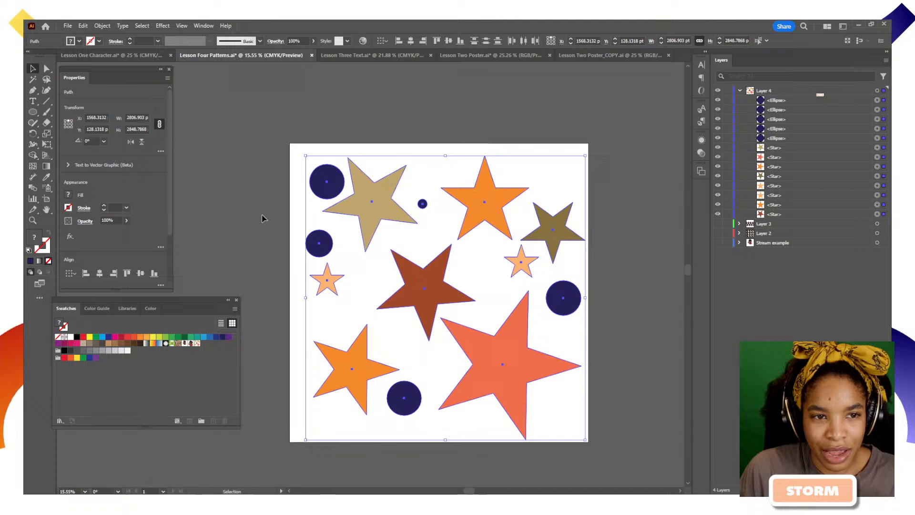
pyautogui.click(102, 26)
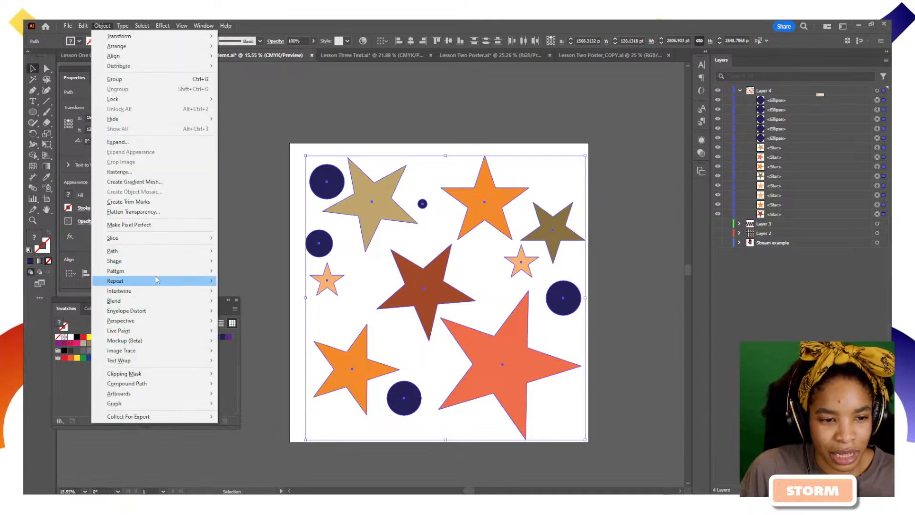
pyautogui.moveTo(157, 276)
pyautogui.click(235, 276)
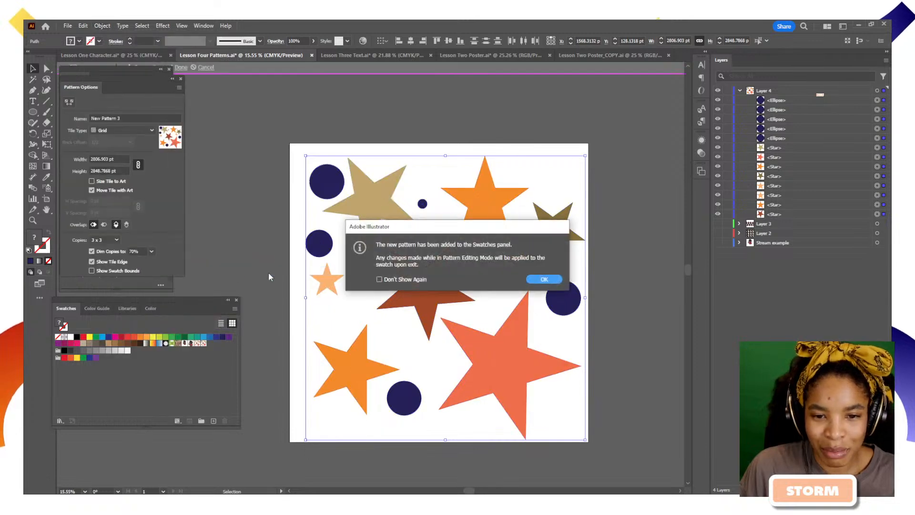
pyautogui.click(543, 280)
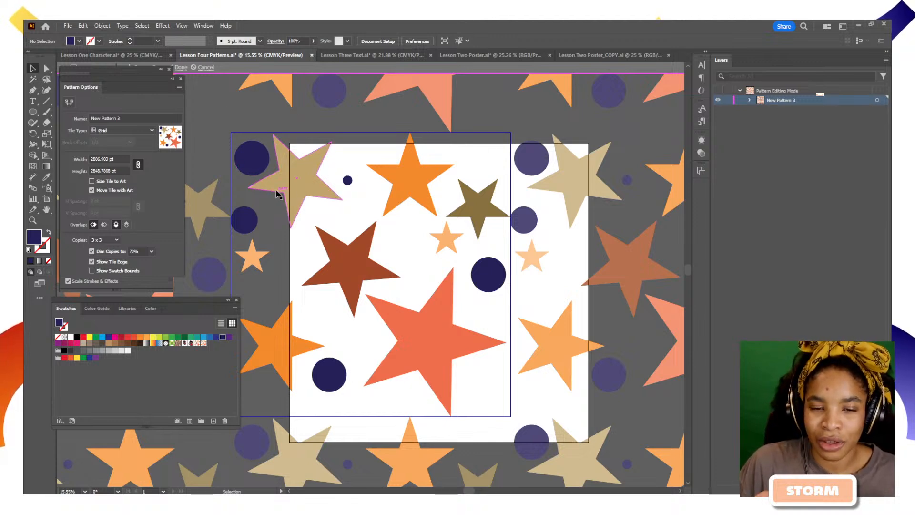
# Step: Examine how the star-and-circle tile repeats across the 3 x 3 pattern copies
pyautogui.press('z')
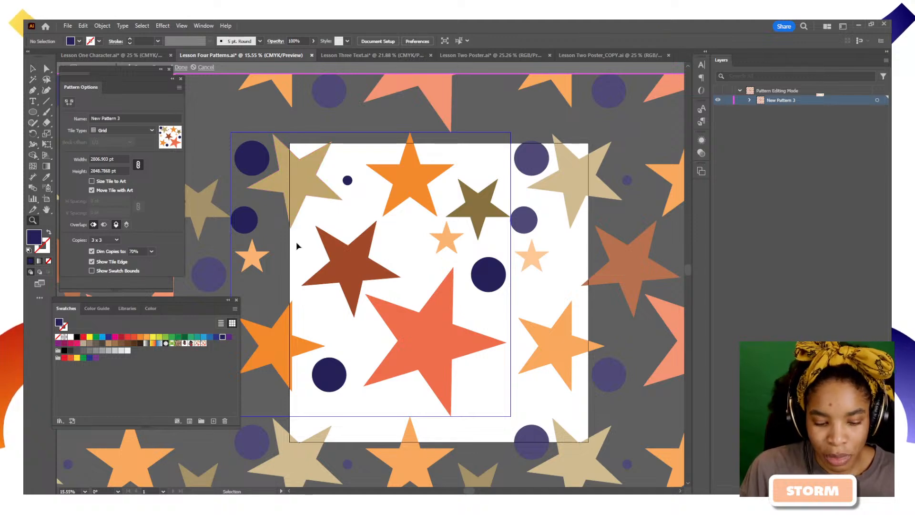
pyautogui.keyDown('alt'); pyautogui.click(297, 243); pyautogui.keyUp('alt')
pyautogui.keyDown('alt'); pyautogui.click(297, 246); pyautogui.keyUp('alt')
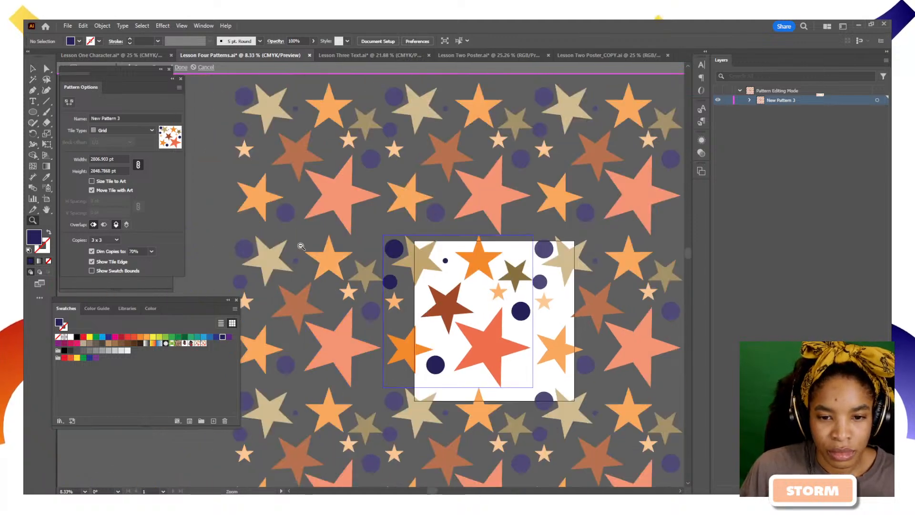
pyautogui.keyDown('alt'); pyautogui.click(475, 258); pyautogui.keyUp('alt')
pyautogui.moveTo(341, 257); pyautogui.dragTo(390, 247)
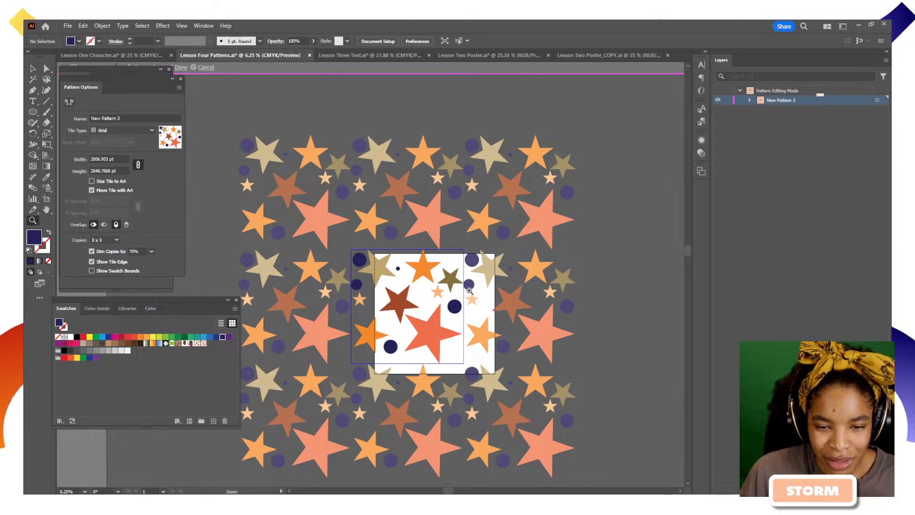
# Step: Shrink the large coral star to about 1039 pt wide and give it more points
pyautogui.moveTo(440, 346); pyautogui.dragTo(445, 279)
pyautogui.press('v')
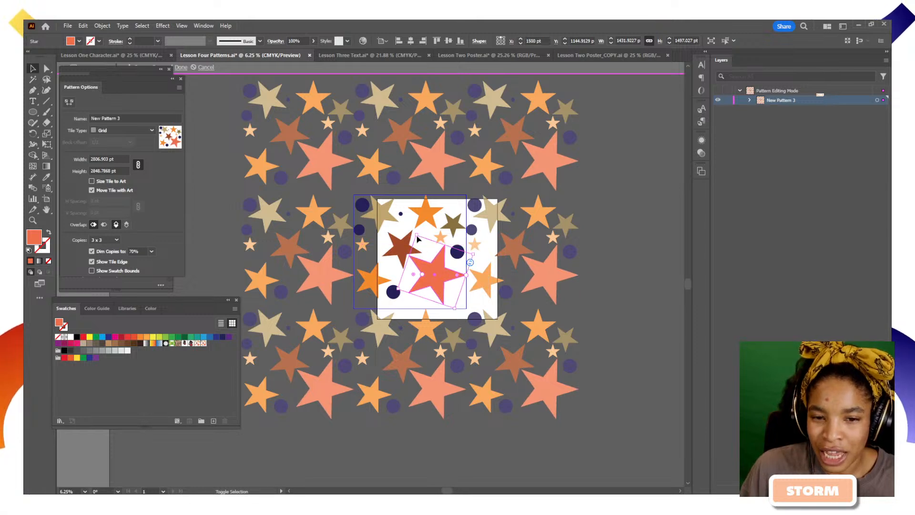
pyautogui.moveTo(417, 236); pyautogui.dragTo(441, 305)
pyautogui.moveTo(431, 272); pyautogui.dragTo(431, 272)
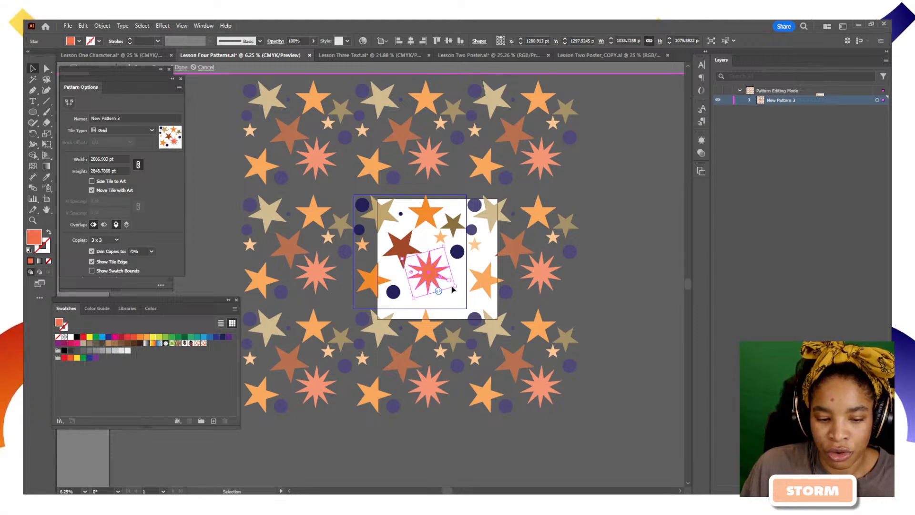
pyautogui.keyDown('ctrl'); pyautogui.click(451, 288); pyautogui.keyUp('ctrl')
pyautogui.moveTo(352, 271); pyautogui.dragTo(390, 286)
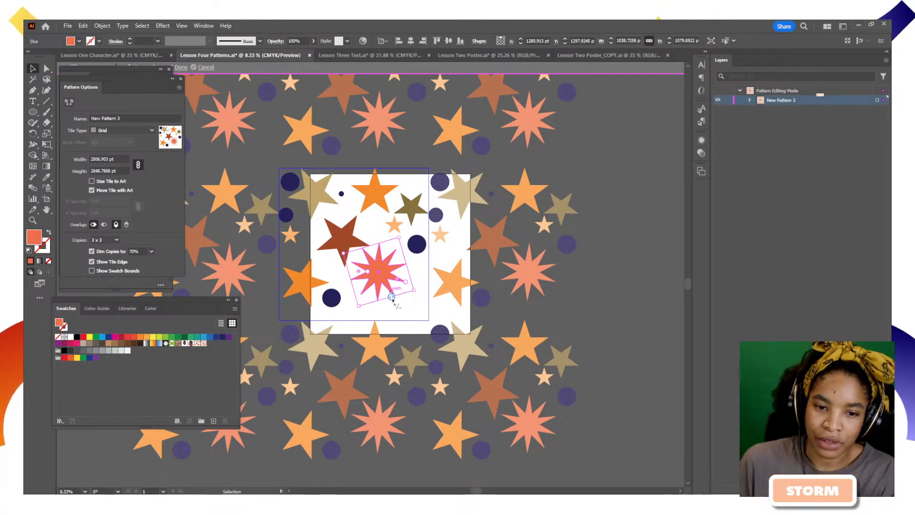
pyautogui.moveTo(392, 298)
pyautogui.mouseDown()
pyautogui.moveTo(377, 305)
pyautogui.moveTo(402, 301)
pyautogui.mouseUp()
pyautogui.click(416, 251)
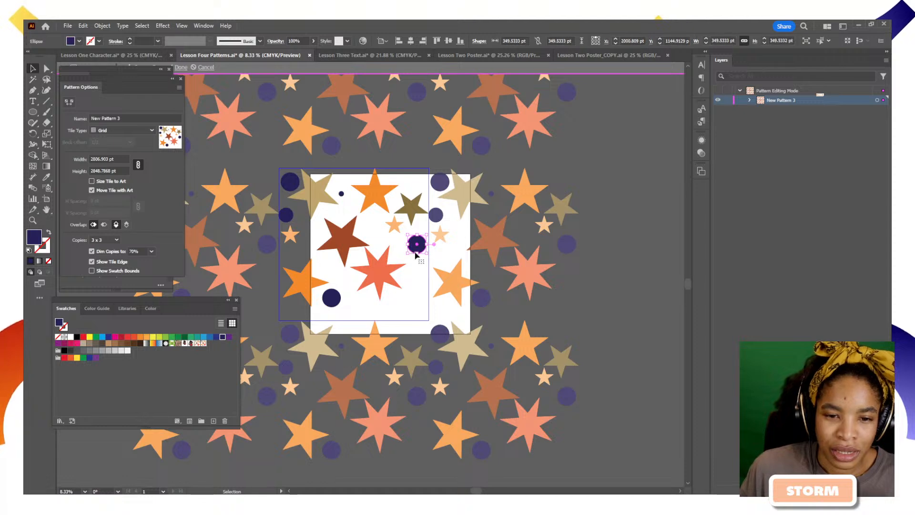
# Step: Duplicate the coral star to its lower right, shrink the copy to about 367 pt wide, and fill it yellow
pyautogui.keyDown('alt'); pyautogui.moveTo(383, 273); pyautogui.dragTo(408, 310); pyautogui.keyUp('alt')
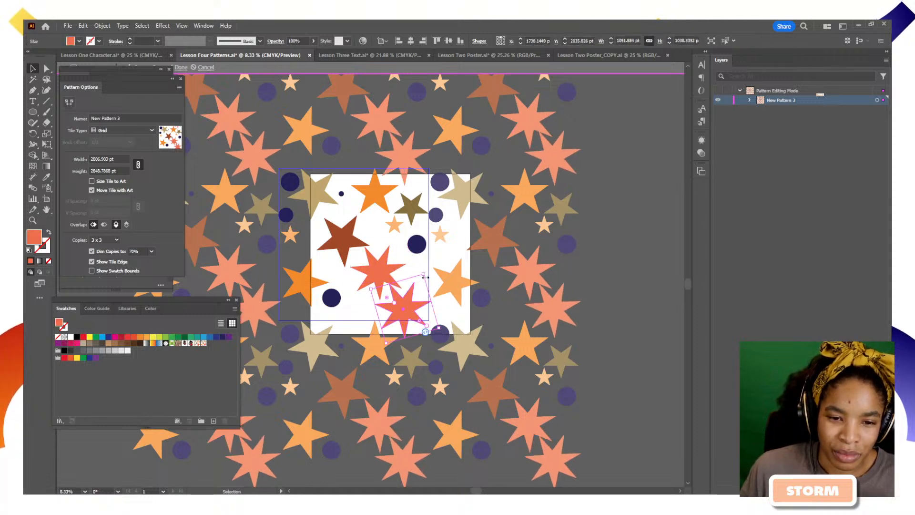
pyautogui.keyDown('shift'); pyautogui.moveTo(424, 273); pyautogui.dragTo(411, 301); pyautogui.keyUp('shift')
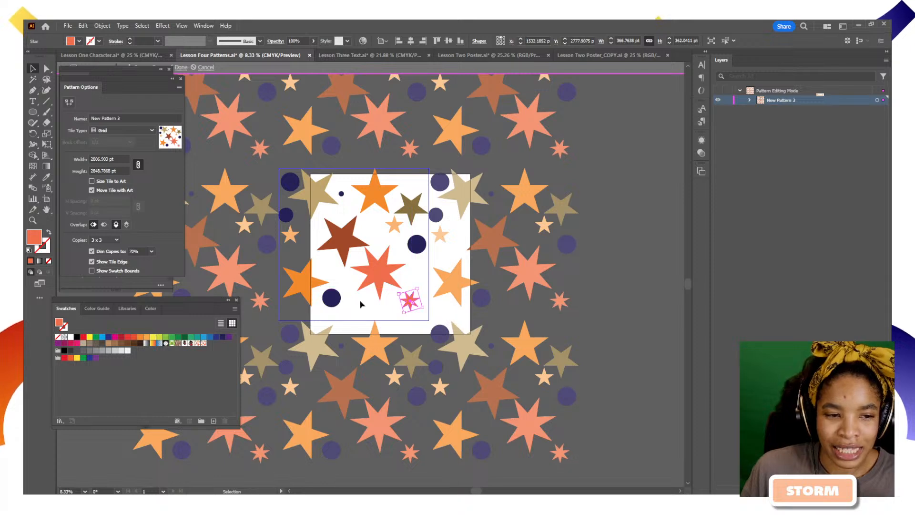
pyautogui.click(89, 337)
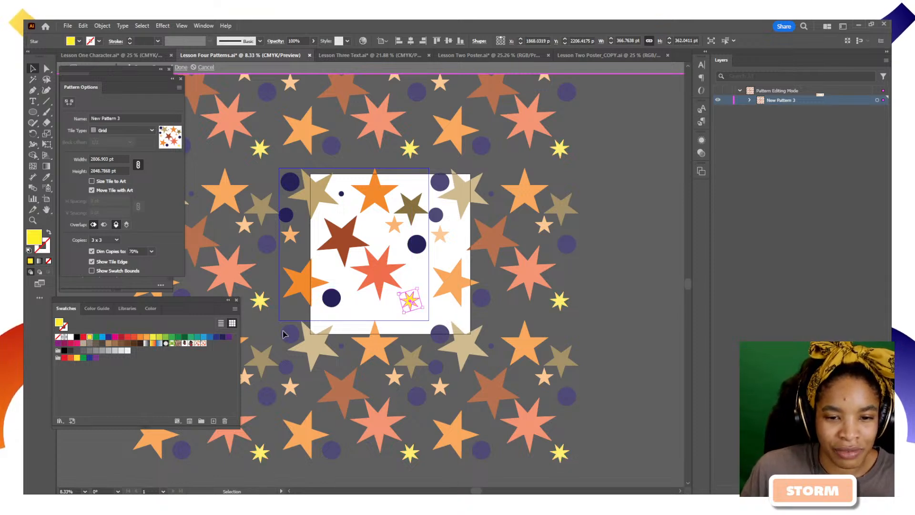
pyautogui.click(414, 327)
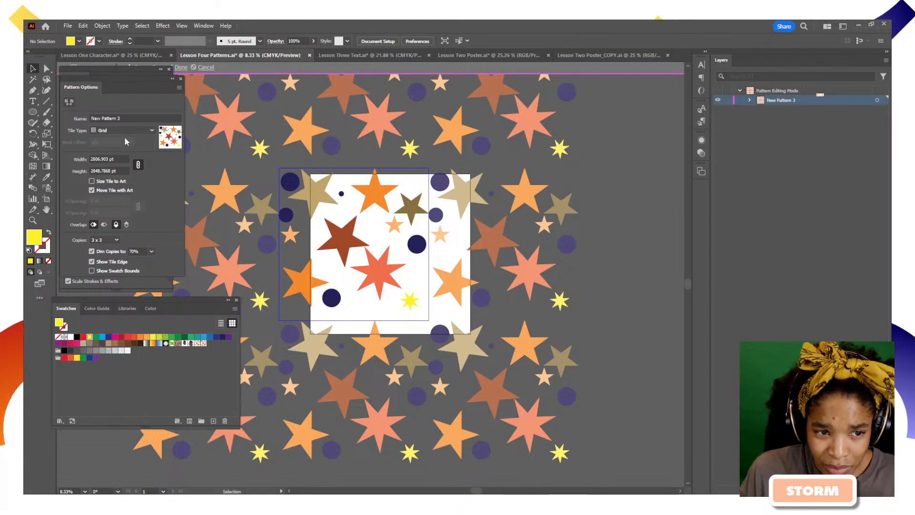
# Step: Preview the Brick by Row, Brick by Column and Hex by Column tile types, and return the pattern to Grid
pyautogui.click(152, 131)
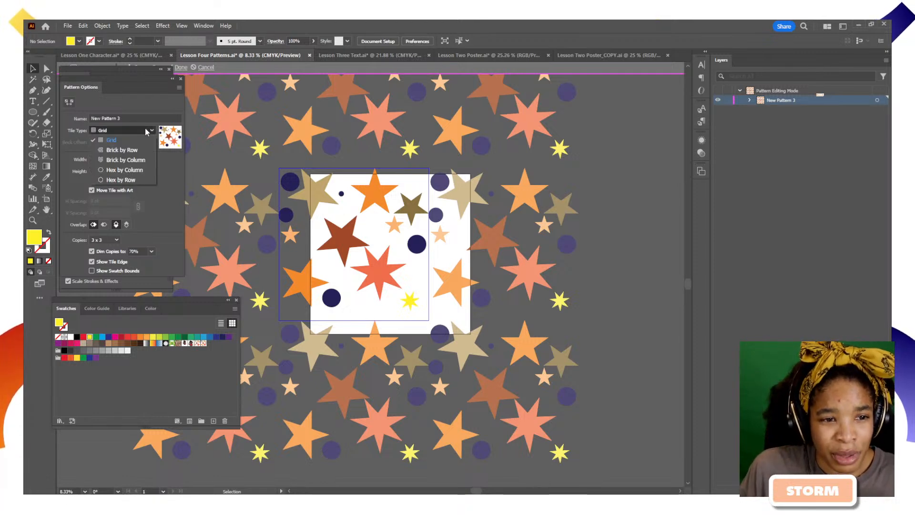
pyautogui.click(137, 150)
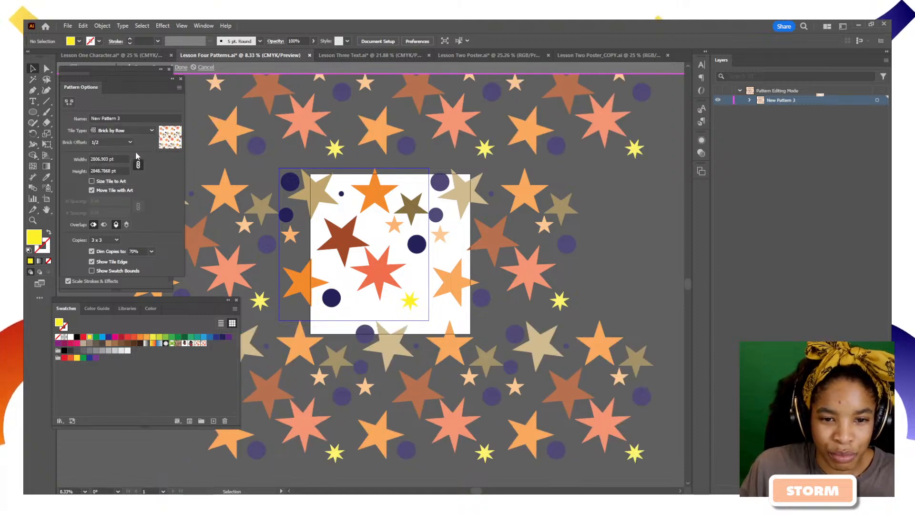
pyautogui.click(147, 131)
pyautogui.click(137, 164)
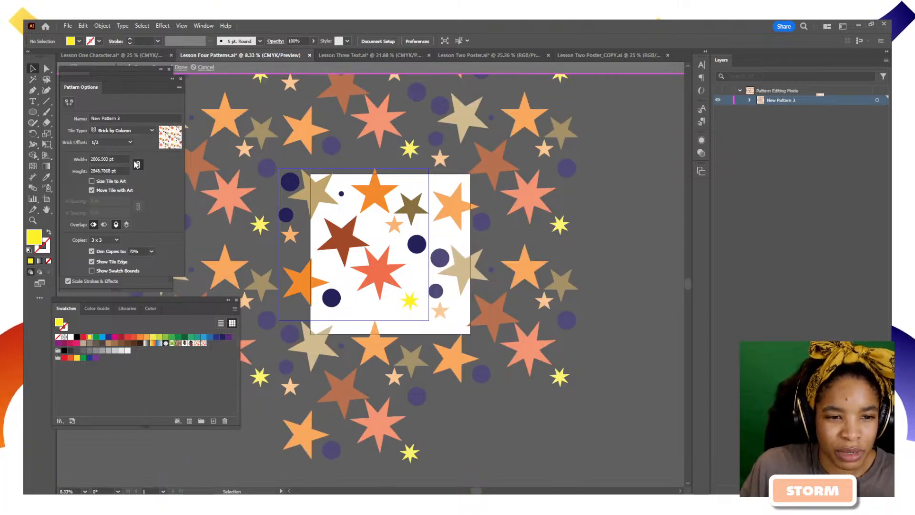
pyautogui.moveTo(319, 201); pyautogui.dragTo(381, 240)
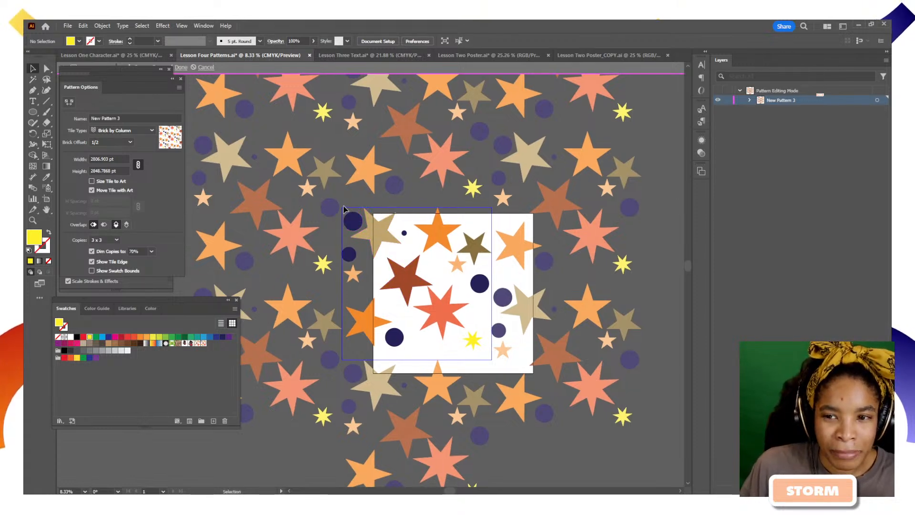
pyautogui.click(142, 130)
pyautogui.click(127, 169)
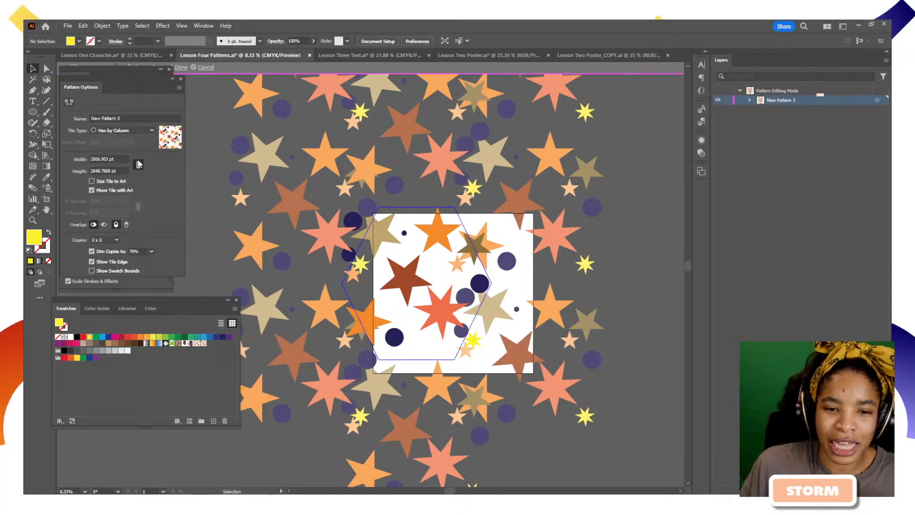
pyautogui.click(144, 133)
pyautogui.click(139, 141)
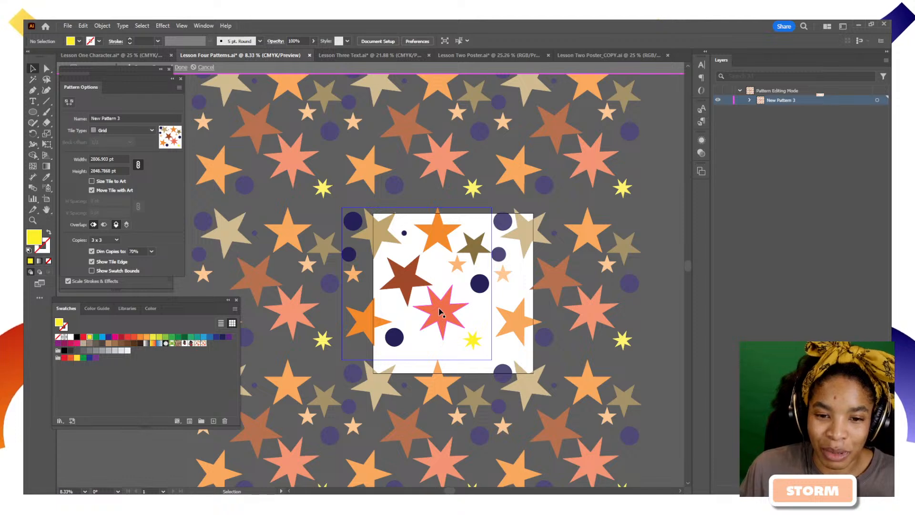
# Step: Shrink the coral star to about 686 pt wide and add a light grey copy of the lower navy circle, about 434 pt wide, below it
pyautogui.moveTo(435, 315)
pyautogui.mouseDown()
pyautogui.moveTo(473, 343)
pyautogui.moveTo(438, 325)
pyautogui.moveTo(437, 308)
pyautogui.mouseUp()
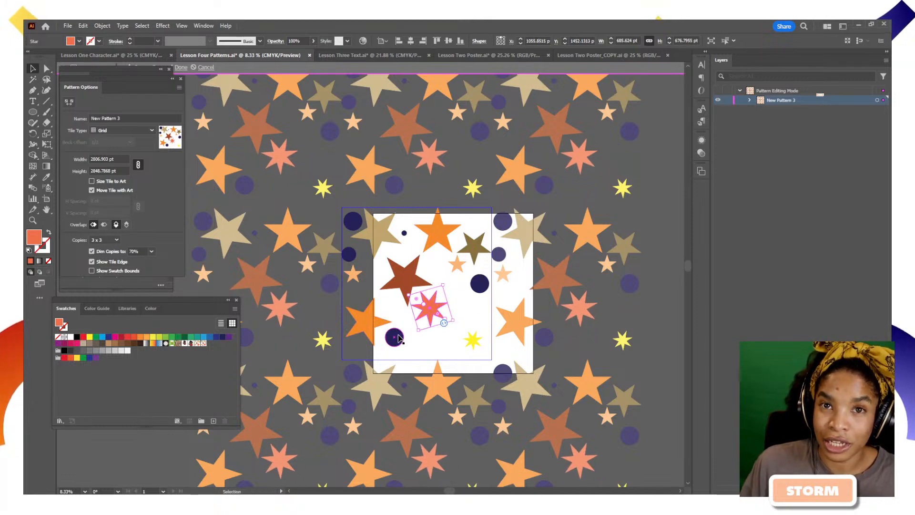
pyautogui.moveTo(401, 337); pyautogui.dragTo(437, 326)
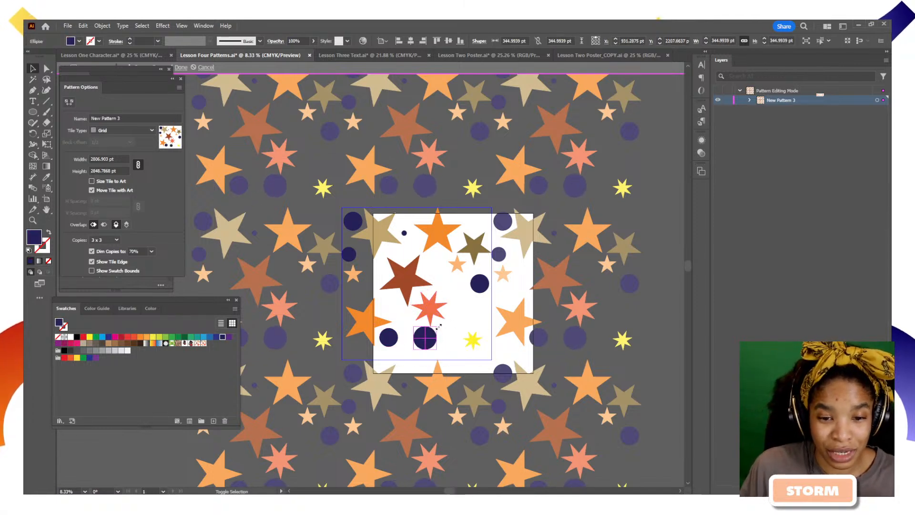
pyautogui.click(127, 351)
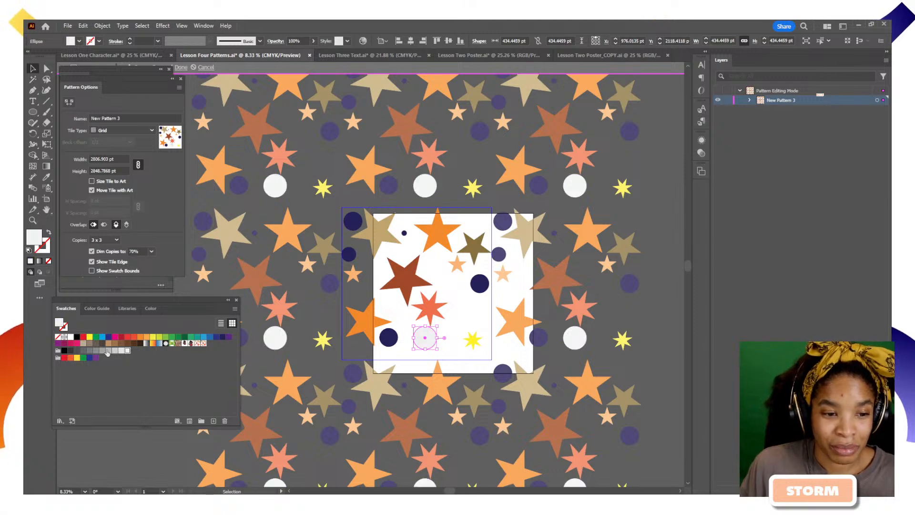
pyautogui.click(115, 351)
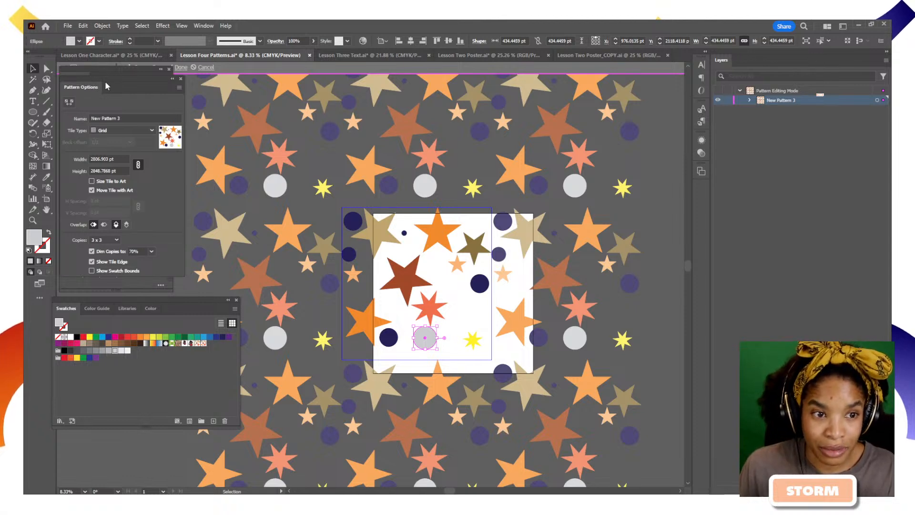
# Step: Clear the pattern and object properties away from the editing bar and finish editing the star-and-circle pattern
pyautogui.moveTo(93, 88); pyautogui.dragTo(238, 112)
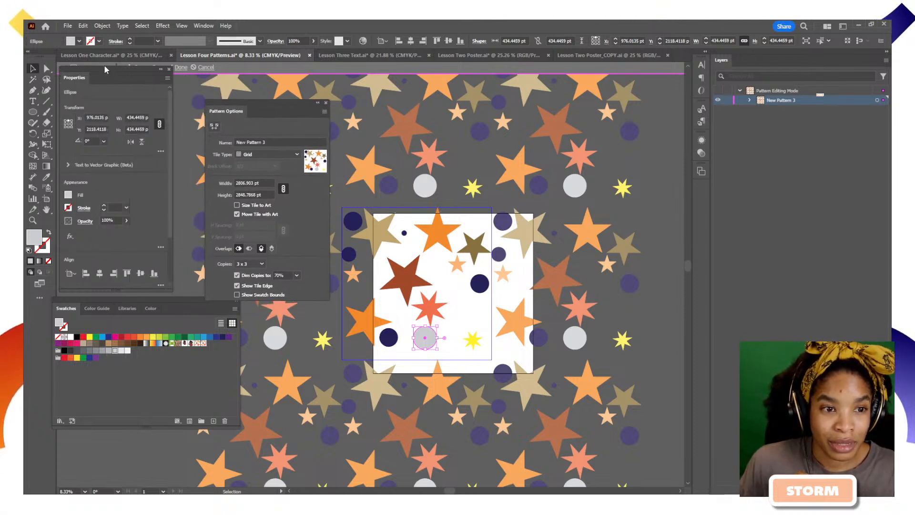
pyautogui.moveTo(77, 77); pyautogui.dragTo(741, 71)
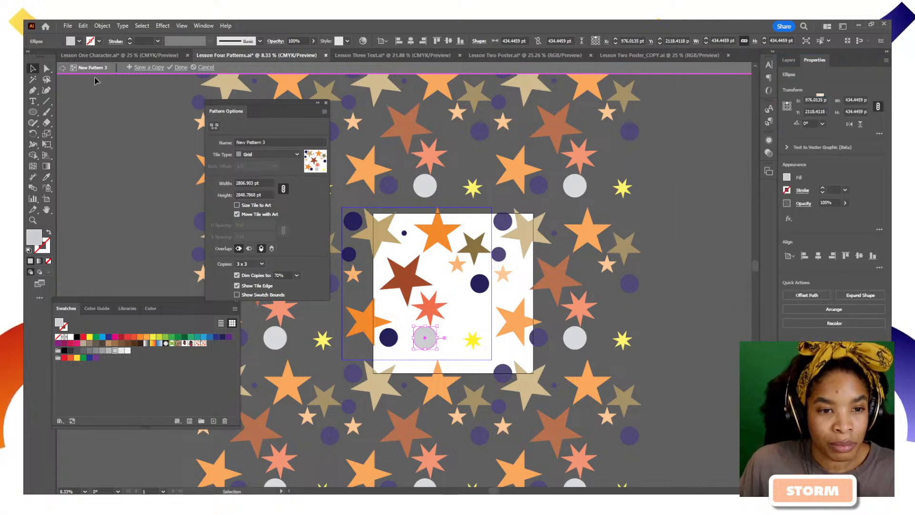
pyautogui.click(181, 68)
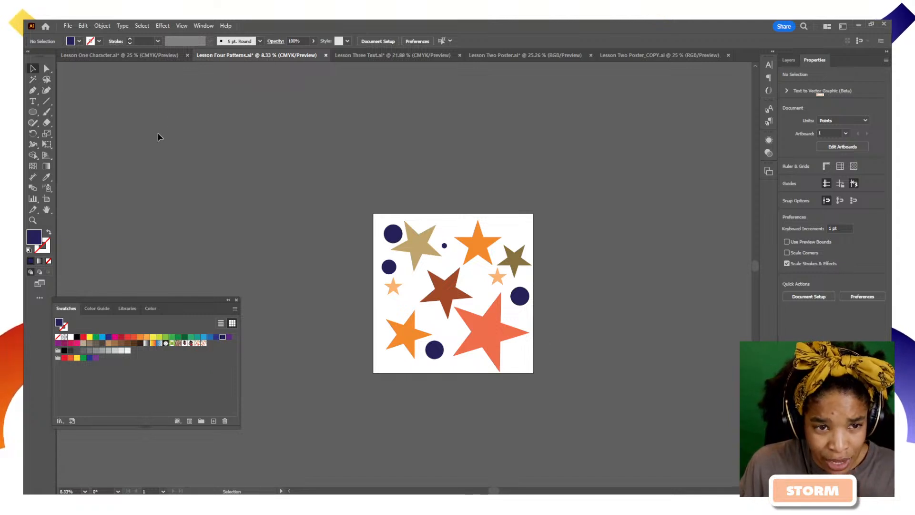
# Step: Create a new layer above Layer 4 and hide Layer 4
pyautogui.click(788, 61)
pyautogui.click(740, 91)
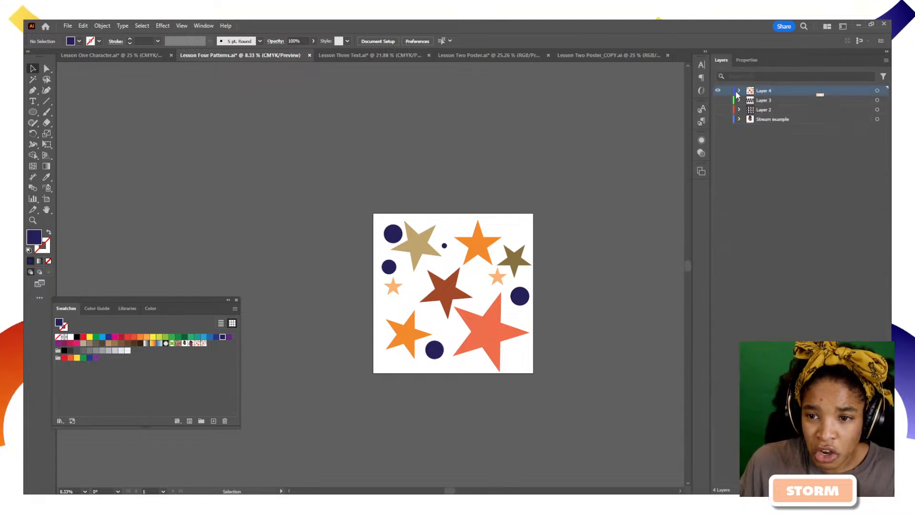
pyautogui.hotkey('ctrl', 'l')
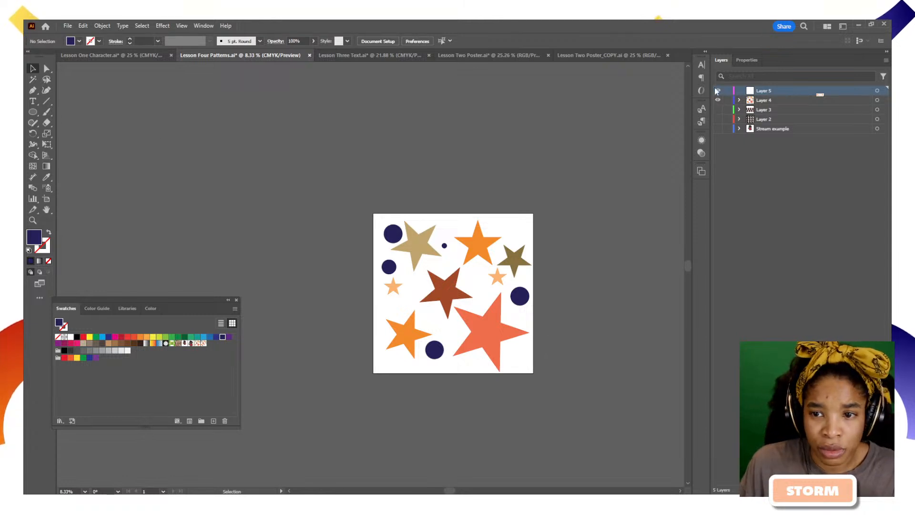
pyautogui.click(718, 101)
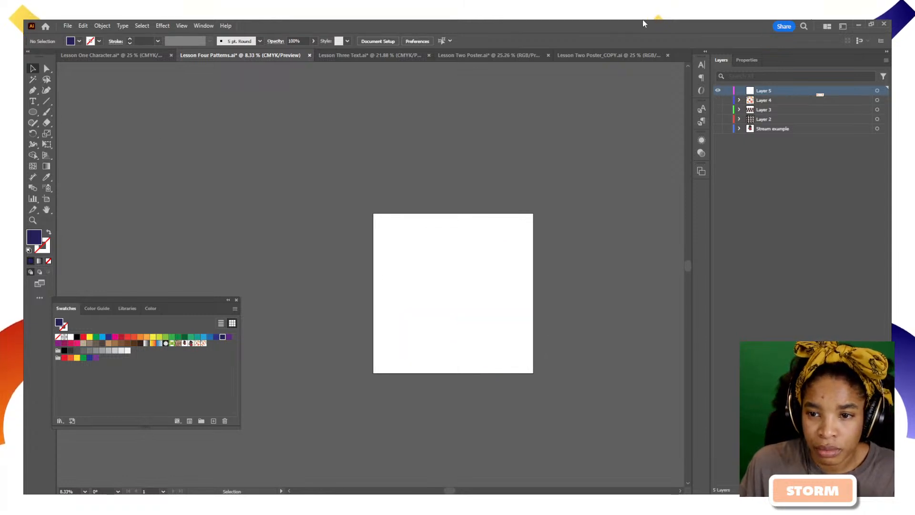
# Step: Draw a circle about 5311 pt wide over the artboard, filled with New Pattern 3
pyautogui.click(34, 113)
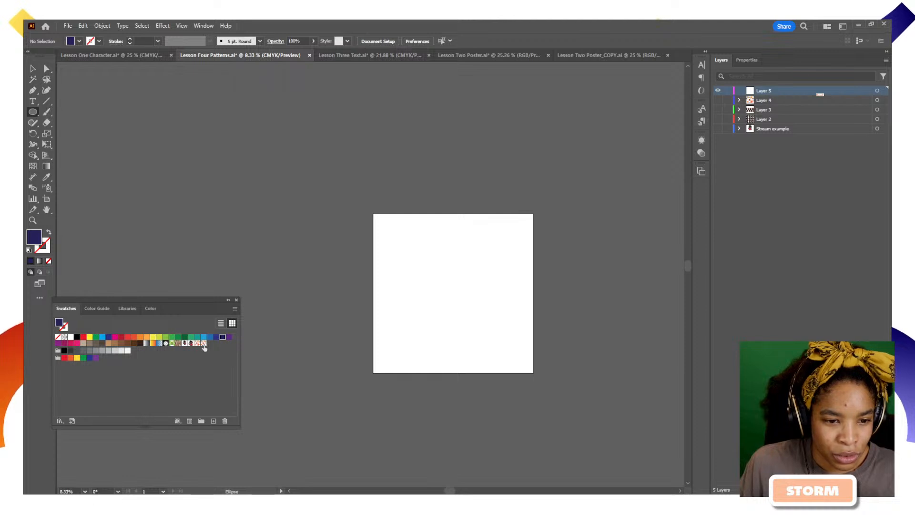
pyautogui.doubleClick(204, 343)
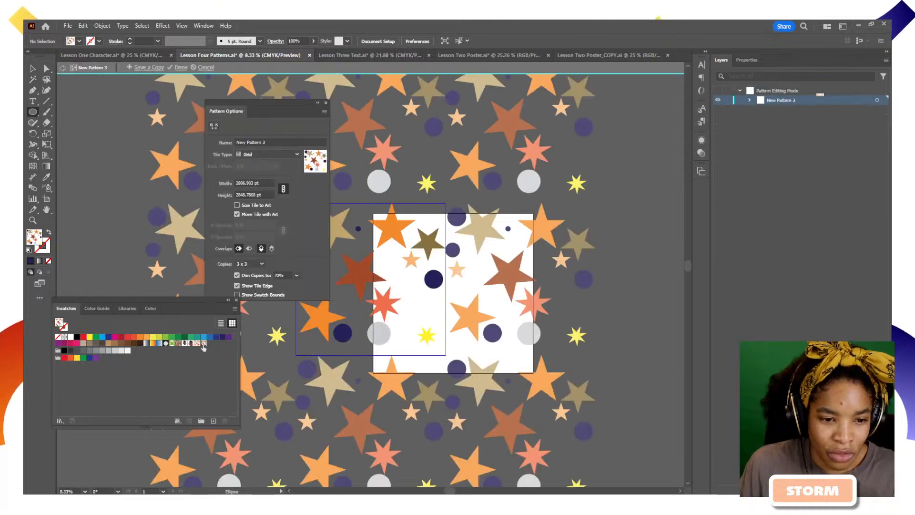
pyautogui.click(326, 102)
pyautogui.click(206, 67)
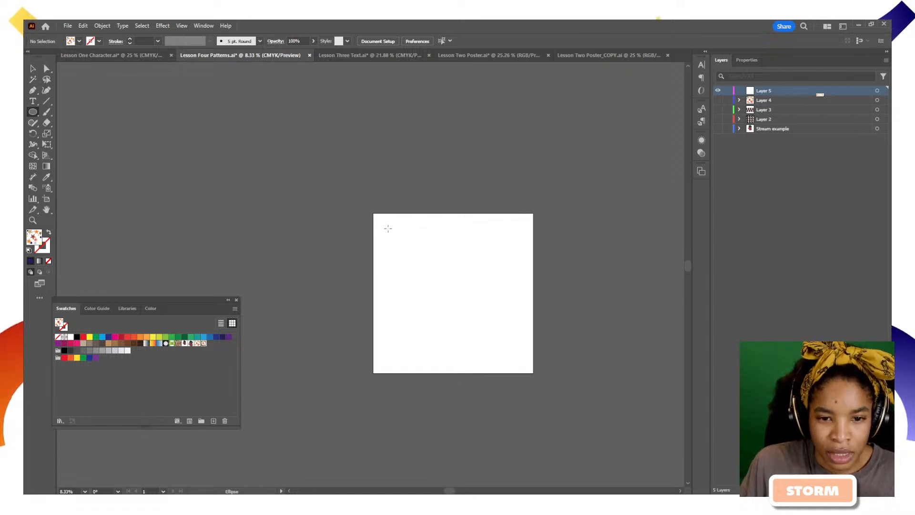
pyautogui.moveTo(379, 222); pyautogui.dragTo(620, 439)
pyautogui.moveTo(660, 454); pyautogui.dragTo(661, 454)
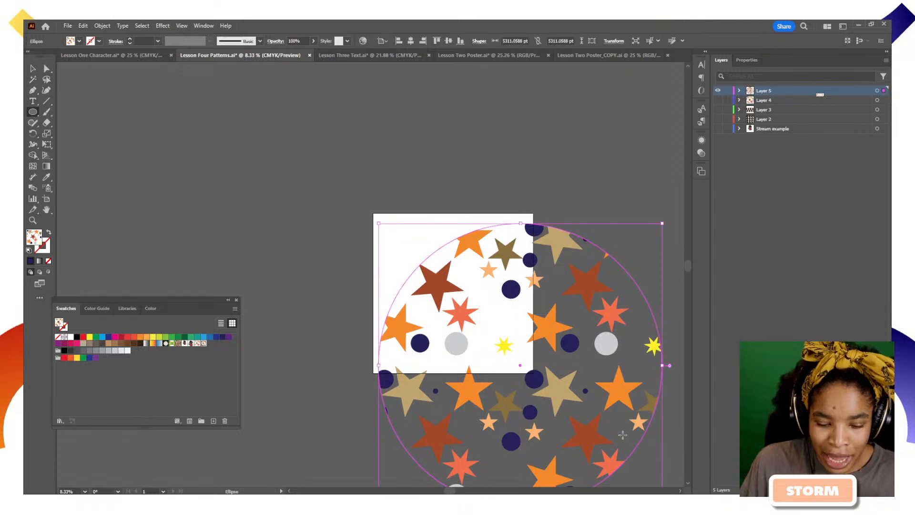
# Step: Centre the pattern-filled circle on the artboard, check how the pattern fills it, and delete the circle
pyautogui.press('v')
pyautogui.moveTo(594, 418); pyautogui.dragTo(529, 355)
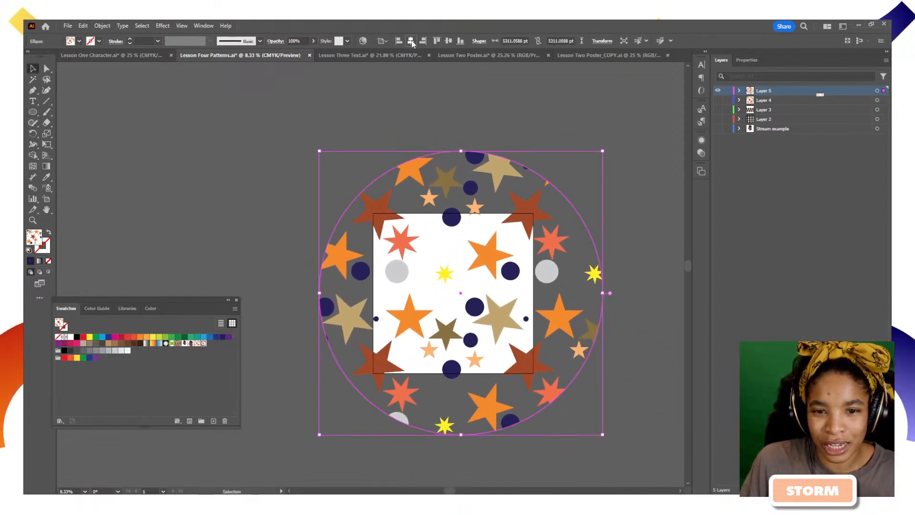
pyautogui.click(596, 217)
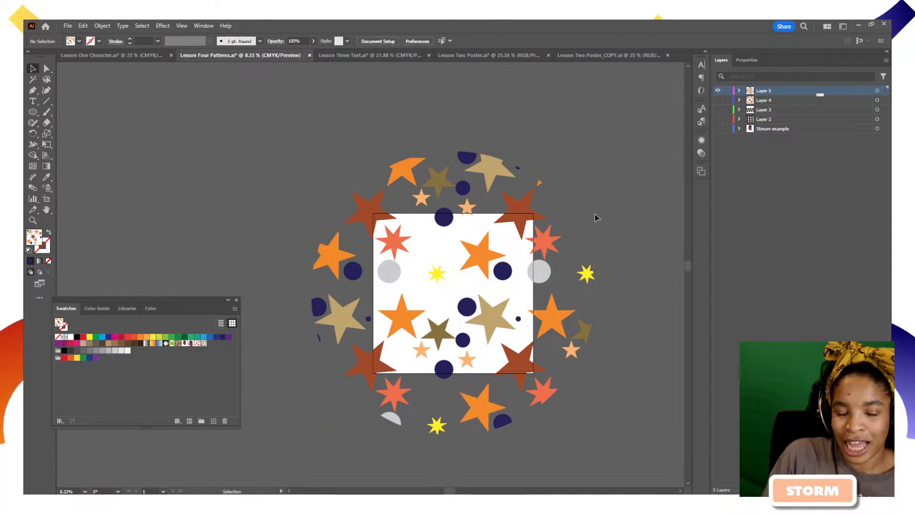
pyautogui.click(342, 207)
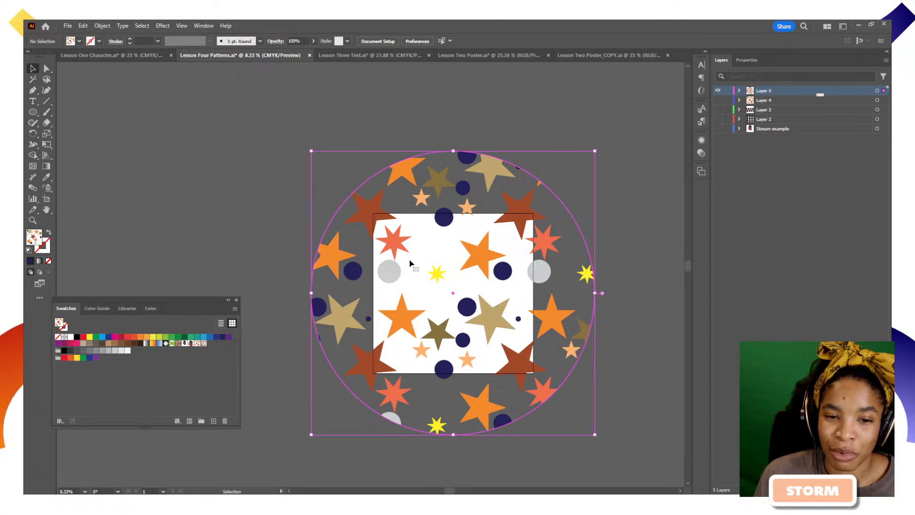
pyautogui.press('Delete')
# Step: Draw a green square about 2406 pt wide on the empty artboard and round its corners to about 1008 pt
pyautogui.moveTo(33, 112); pyautogui.dragTo(76, 111)
pyautogui.moveTo(368, 213); pyautogui.dragTo(614, 419)
pyautogui.hotkey('ctrl', 'z')
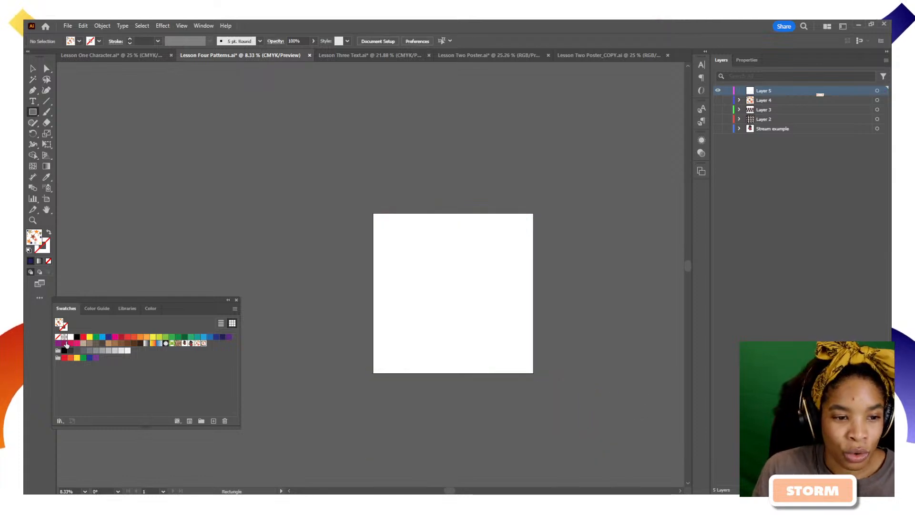
pyautogui.click(96, 337)
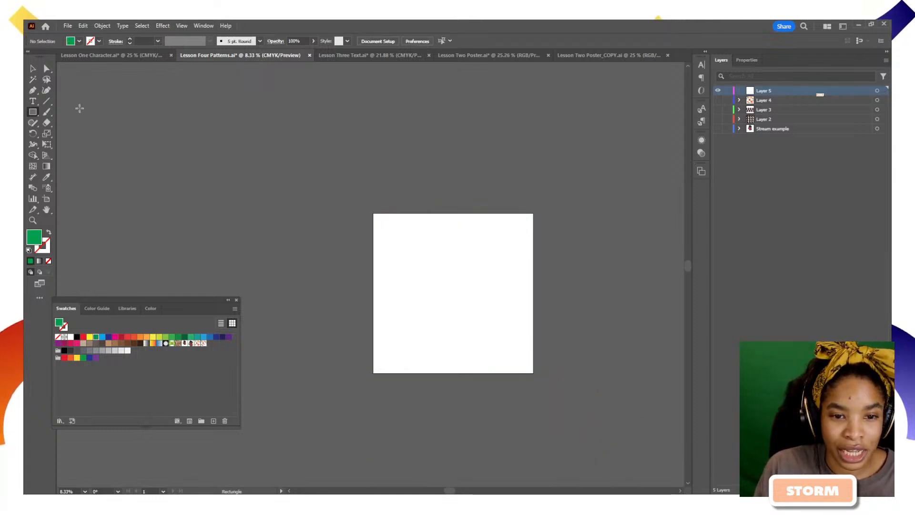
pyautogui.moveTo(394, 235); pyautogui.dragTo(522, 363)
pyautogui.press('v')
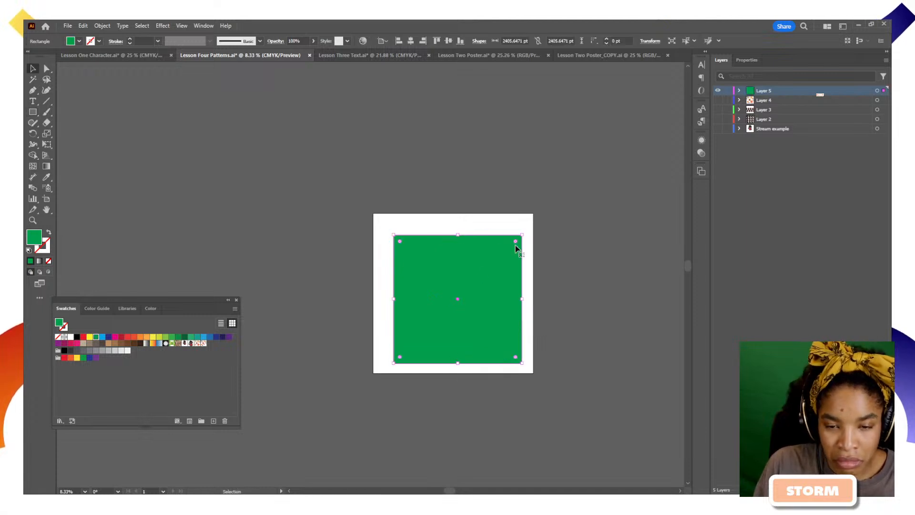
pyautogui.moveTo(516, 243); pyautogui.dragTo(487, 299)
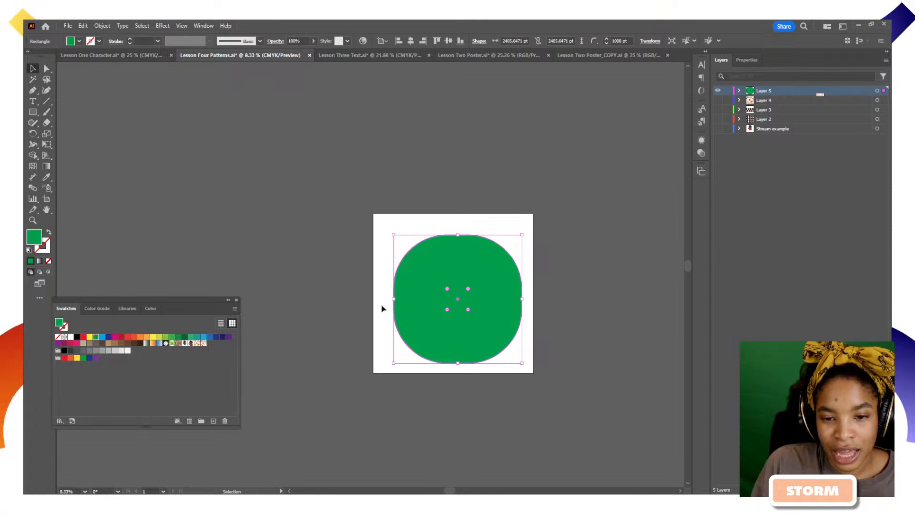
# Step: Fill the rounded square with the star-and-circle pattern New Pattern 3 and check the fill without the selection outline
pyautogui.click(204, 346)
pyautogui.click(454, 381)
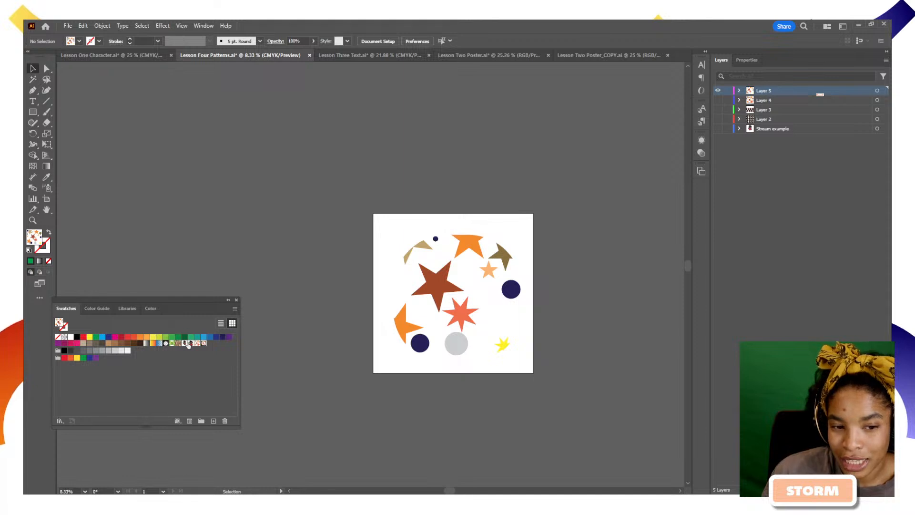
pyautogui.click(427, 341)
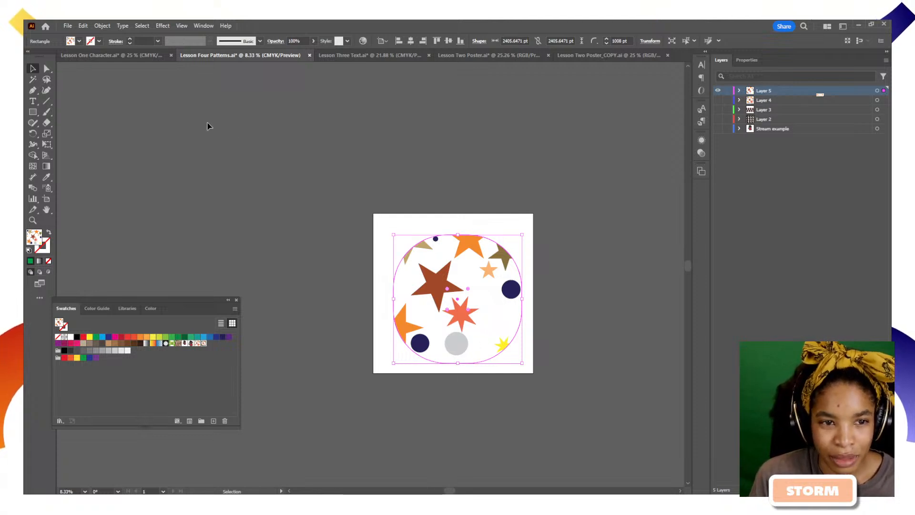
# Step: Edit New Pattern 3 by moving the navy circle on the tile slightly down, and return to the rounded square
pyautogui.doubleClick(203, 343)
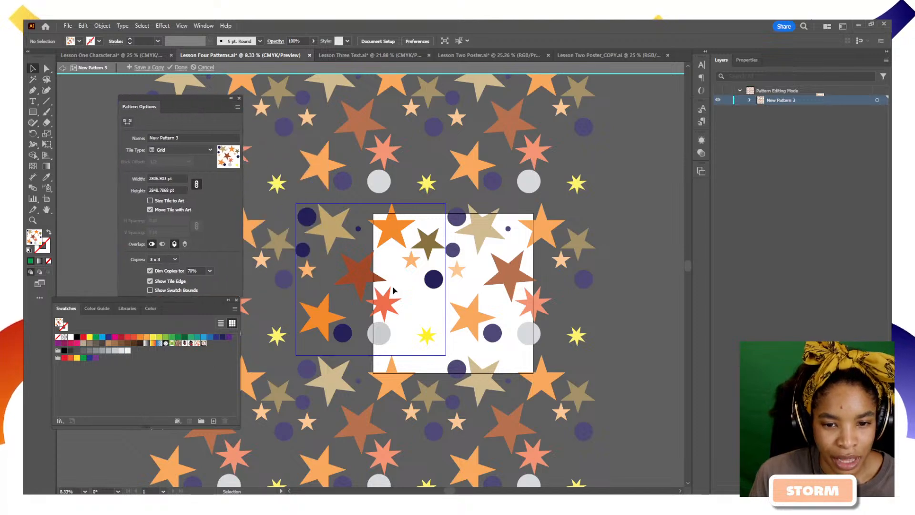
pyautogui.moveTo(433, 281); pyautogui.dragTo(431, 295)
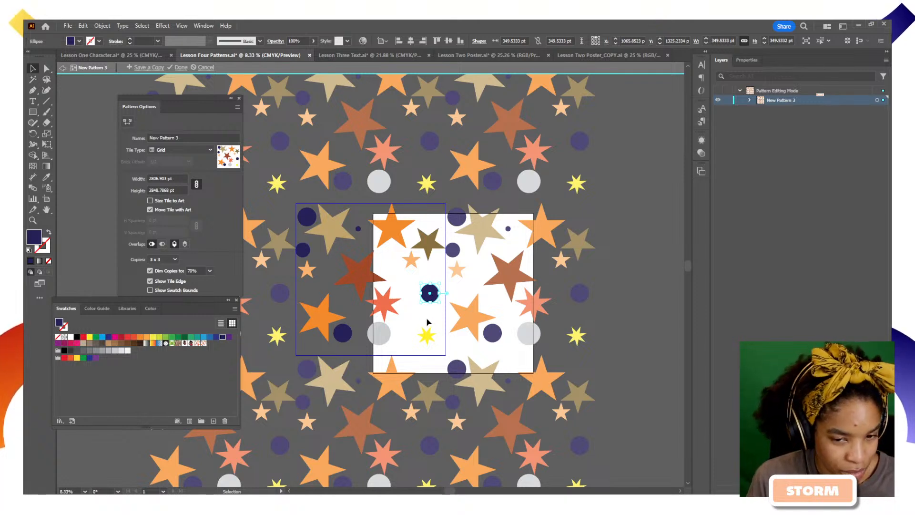
pyautogui.click(428, 350)
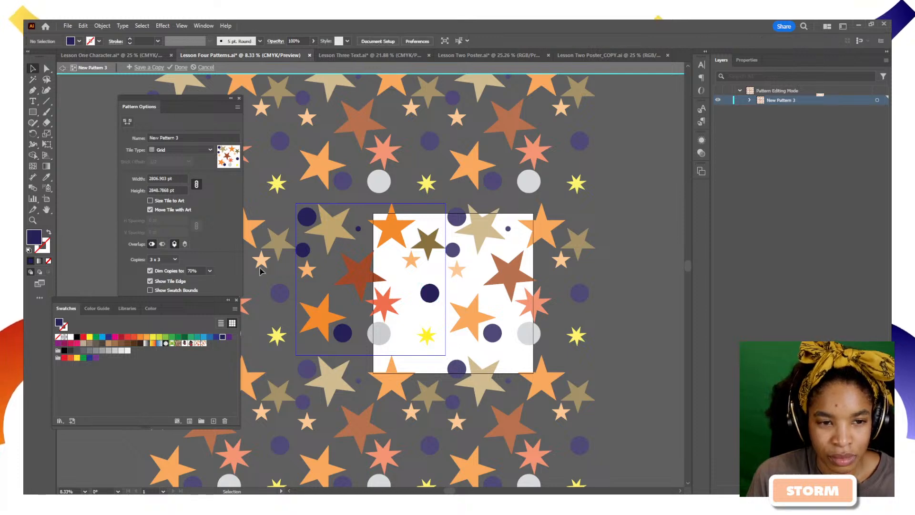
pyautogui.click(63, 67)
pyautogui.click(477, 278)
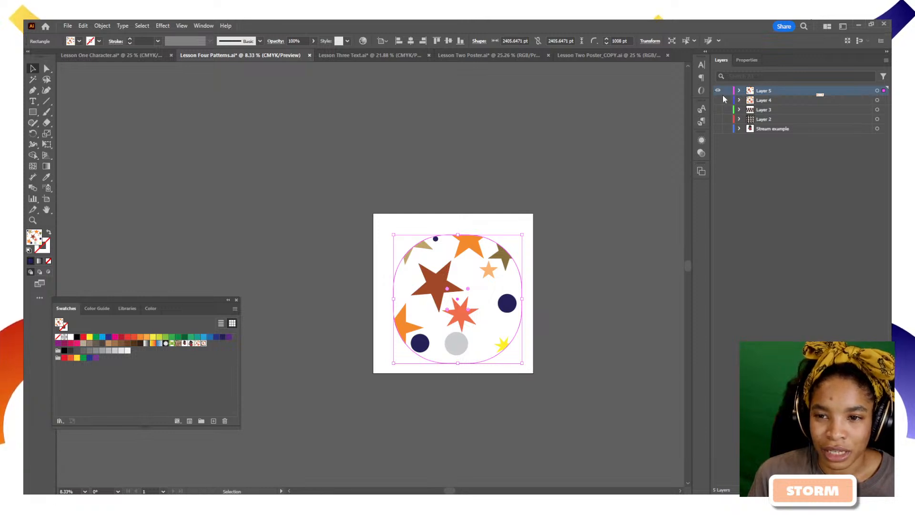
# Step: Centre the pattern-filled rounded square vertically and horizontally on the artboard
pyautogui.click(529, 257)
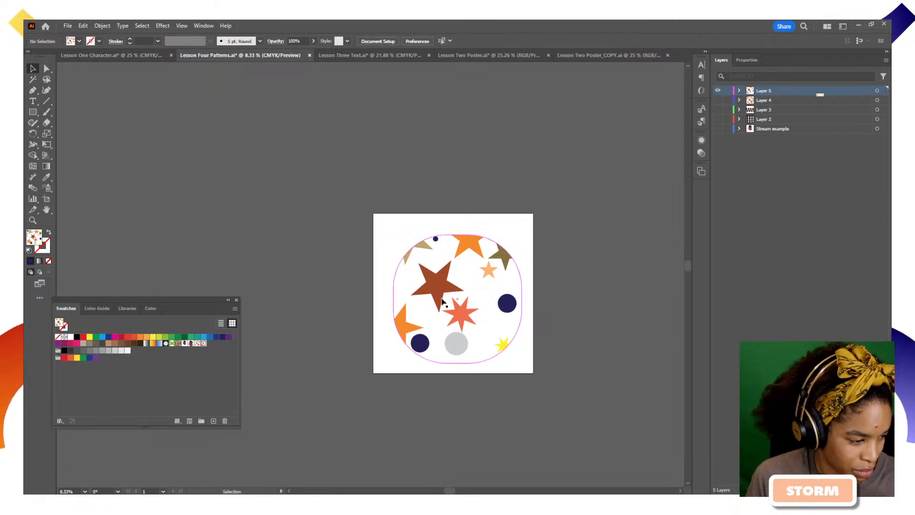
pyautogui.press('space')
pyautogui.moveTo(422, 390); pyautogui.dragTo(376, 395)
pyautogui.click(401, 334)
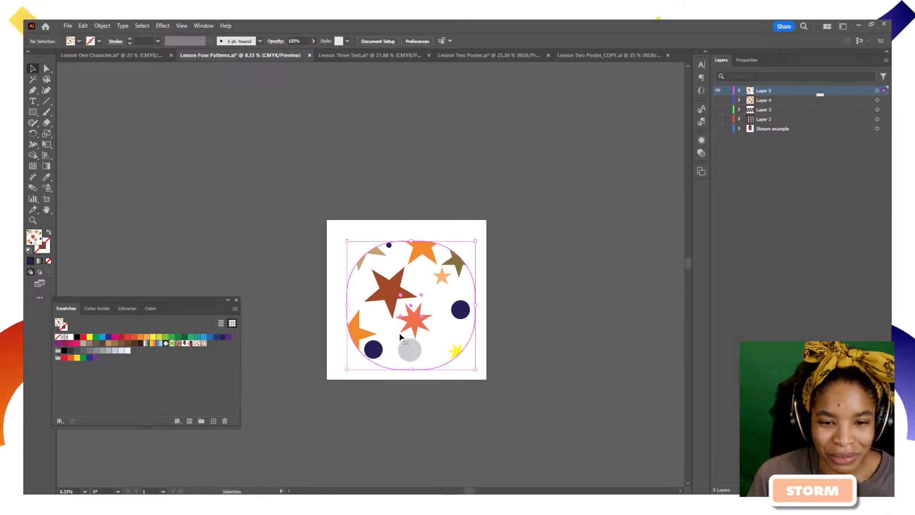
pyautogui.click(447, 41)
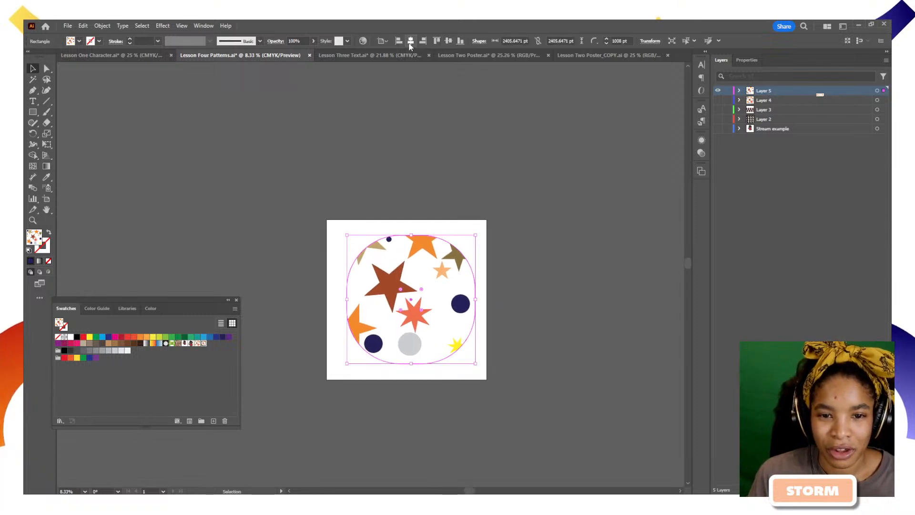
pyautogui.click(410, 42)
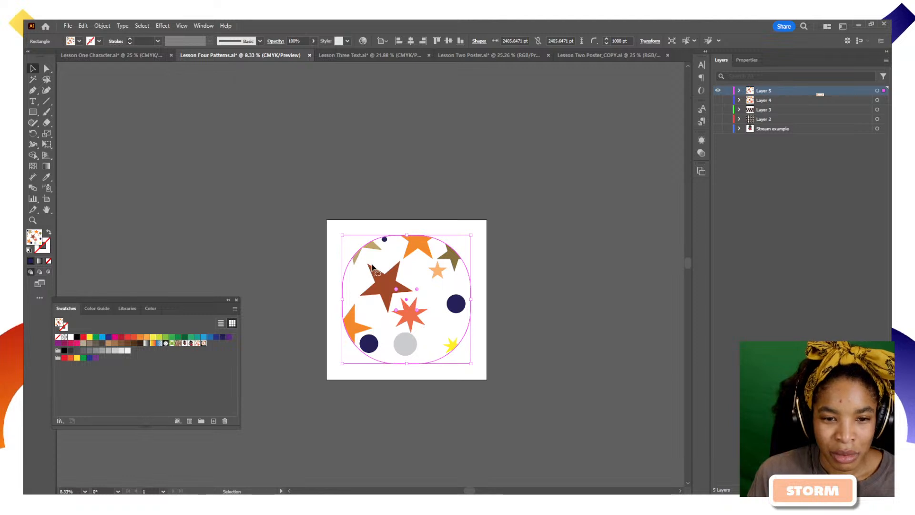
# Step: Reduce the patterned shape's corner radius to 0 pt and enlarge it to about 2999 pt so it covers the whole artboard
pyautogui.moveTo(370, 265); pyautogui.dragTo(353, 249)
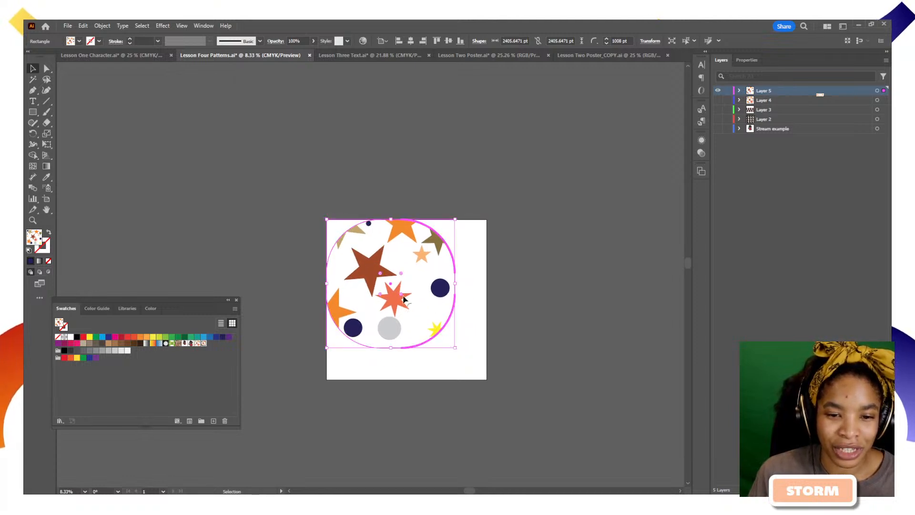
pyautogui.moveTo(401, 297); pyautogui.dragTo(438, 360)
pyautogui.moveTo(401, 274); pyautogui.dragTo(497, 197)
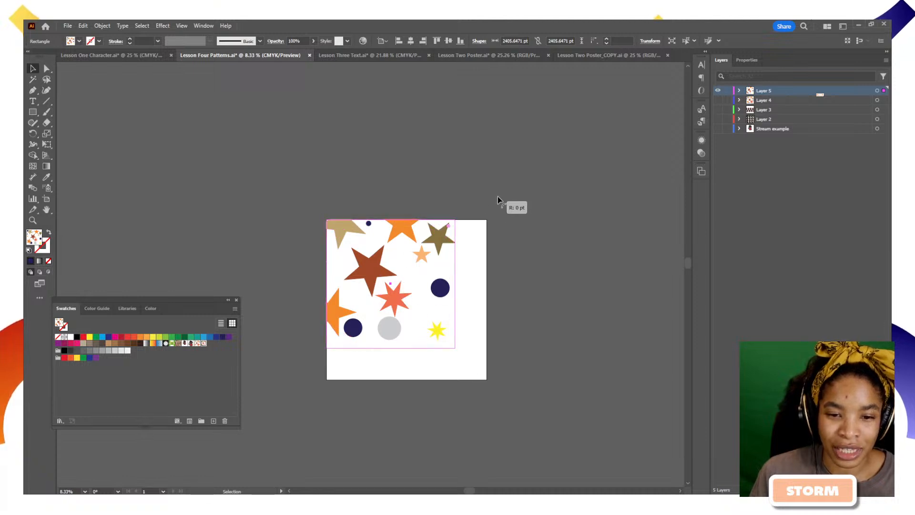
pyautogui.click(498, 196)
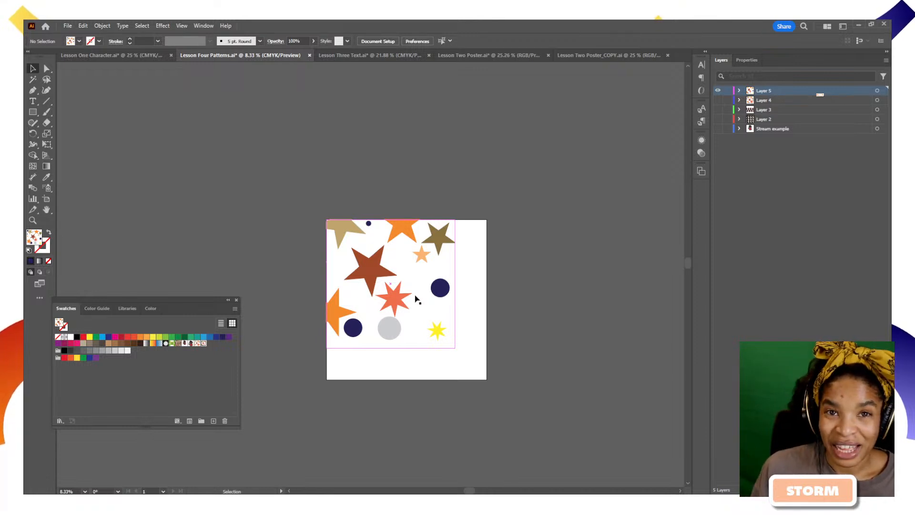
pyautogui.moveTo(456, 349); pyautogui.dragTo(488, 380)
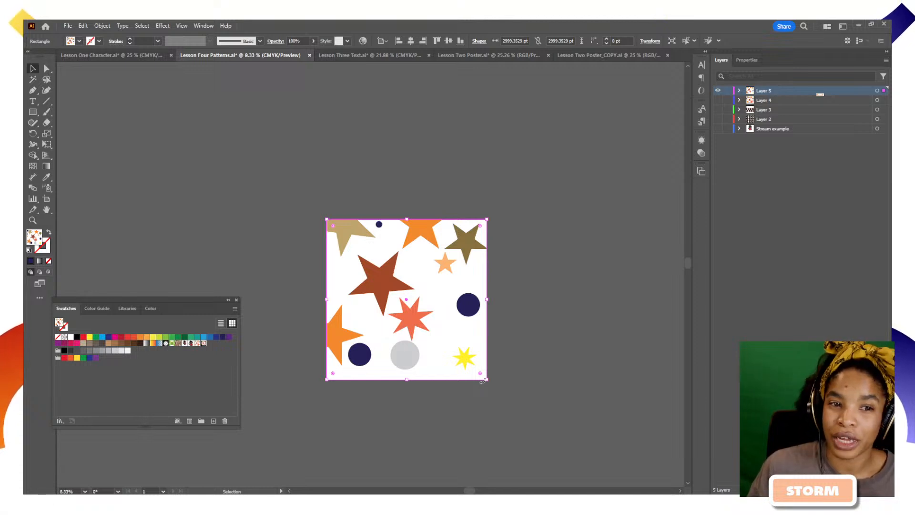
# Step: In the Lesson One Character document, hide Layer 8 and show Layer 4, Layer 2 copy, Layer 2, Layer 1 and Body
pyautogui.click(98, 57)
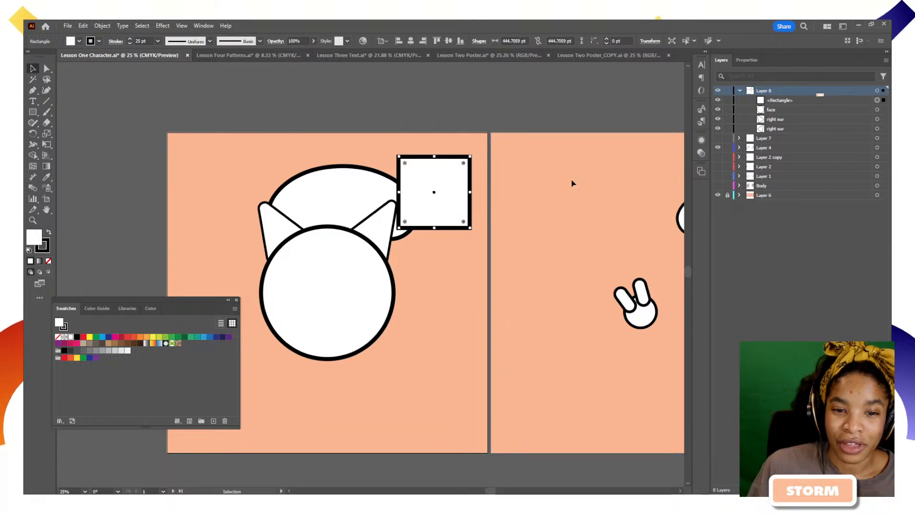
pyautogui.click(740, 90)
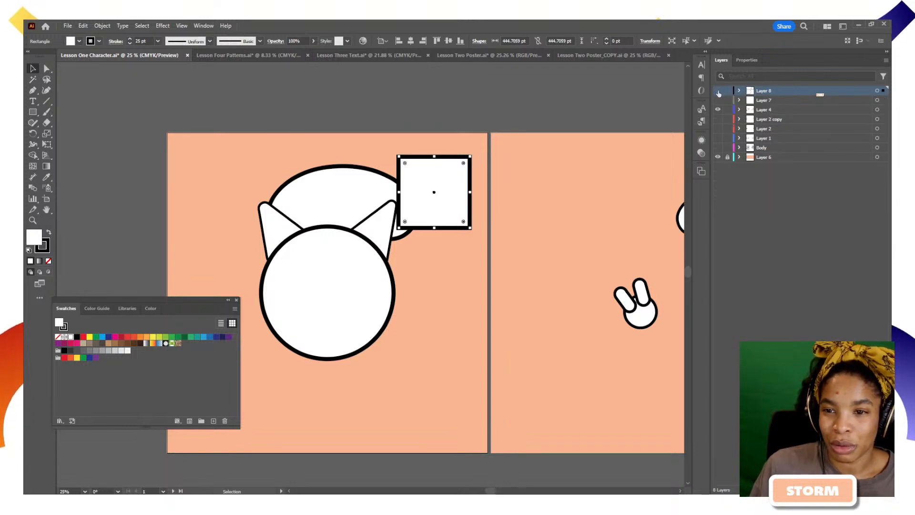
pyautogui.click(718, 91)
pyautogui.moveTo(717, 119); pyautogui.dragTo(718, 148)
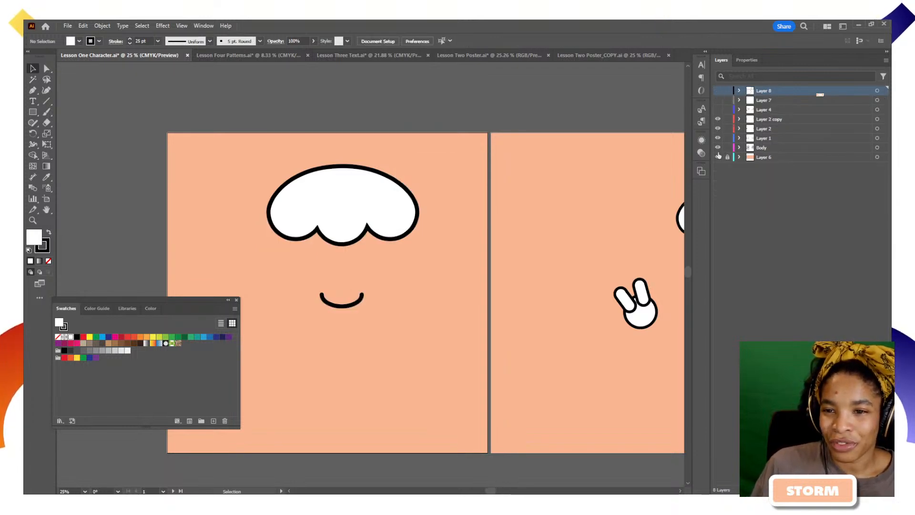
pyautogui.click(719, 110)
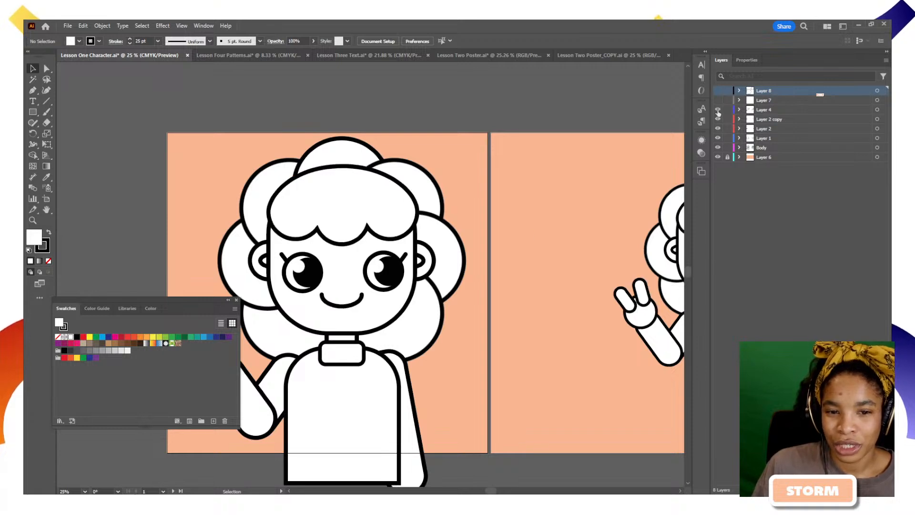
pyautogui.moveTo(446, 305); pyautogui.dragTo(527, 270)
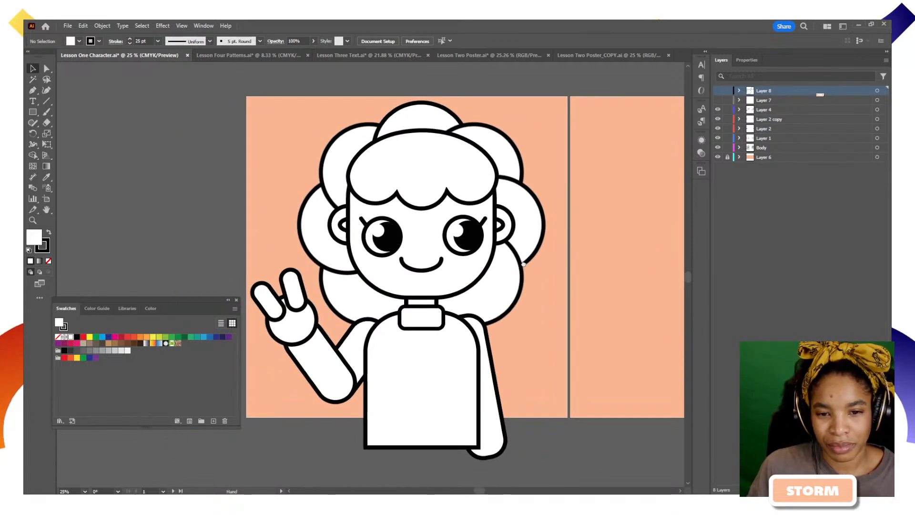
# Step: Review the finished Lesson Two Poster and Lesson Three Text documents, and return to Lesson Four Patterns
pyautogui.click(497, 55)
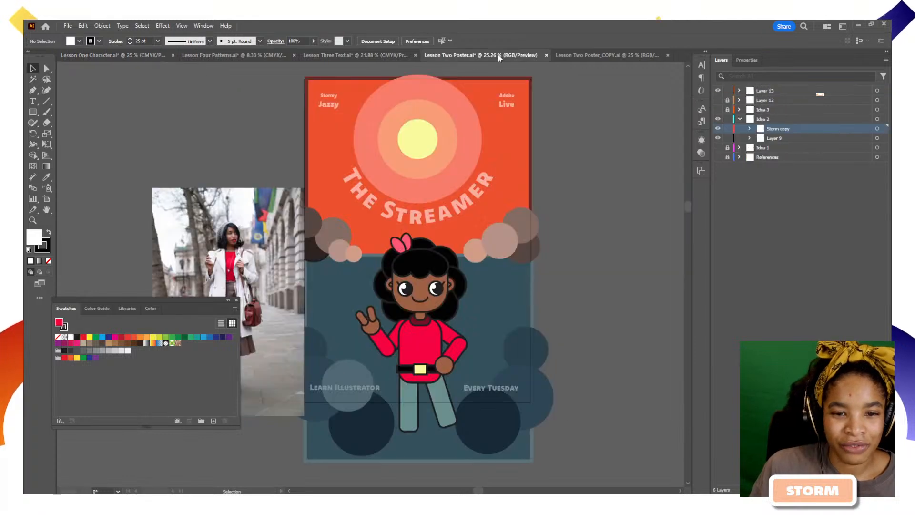
pyautogui.click(377, 55)
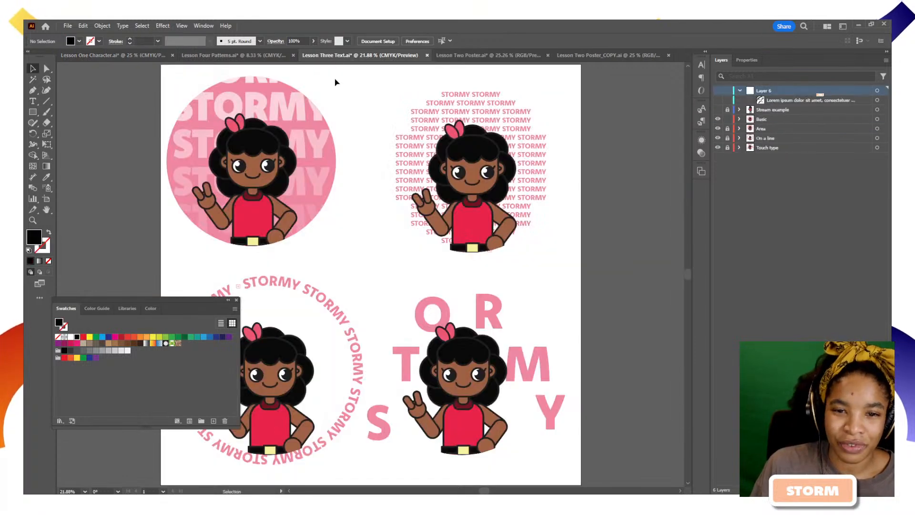
pyautogui.click(253, 56)
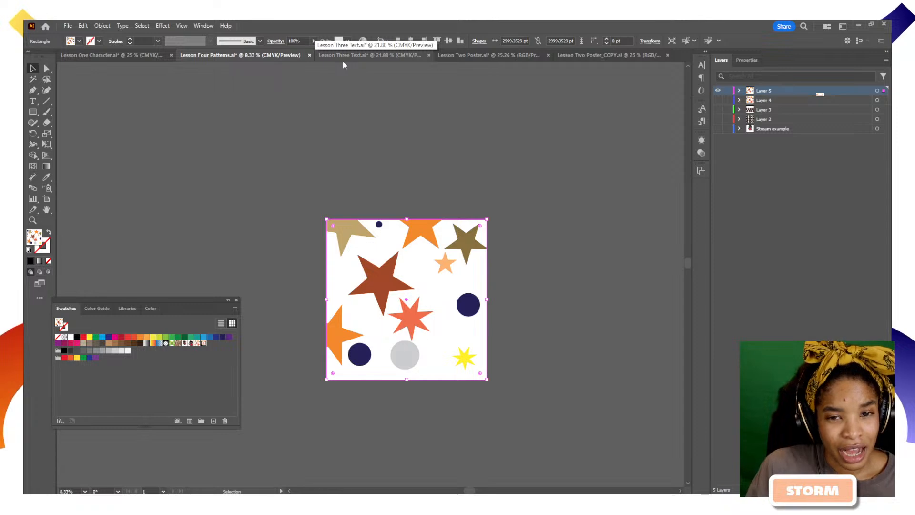
pyautogui.click(567, 57)
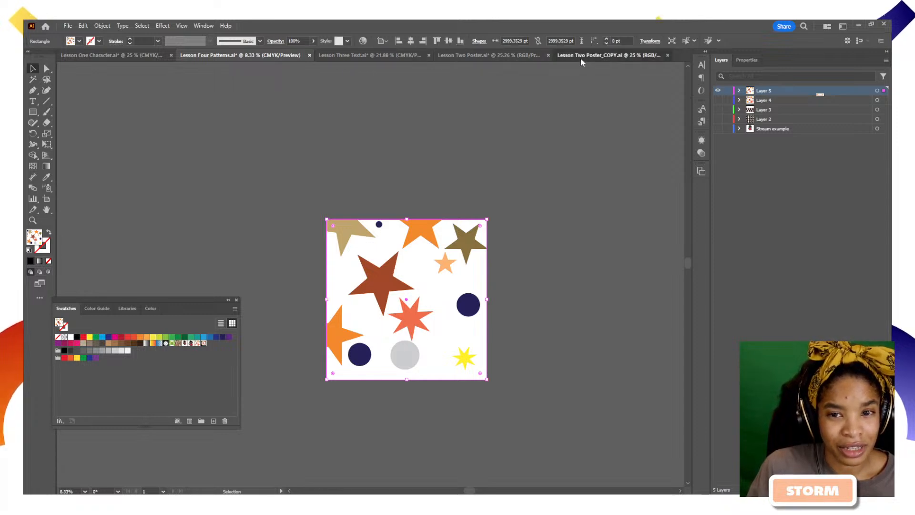
pyautogui.click(479, 56)
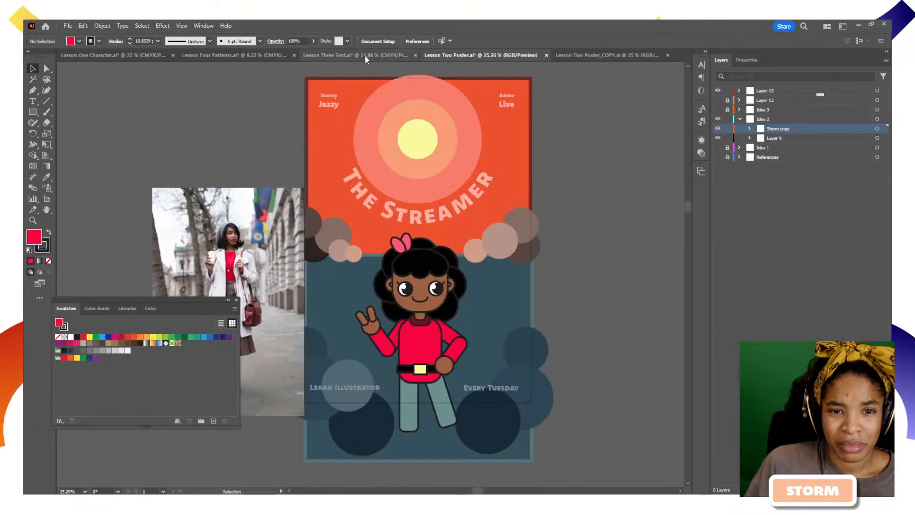
pyautogui.click(365, 55)
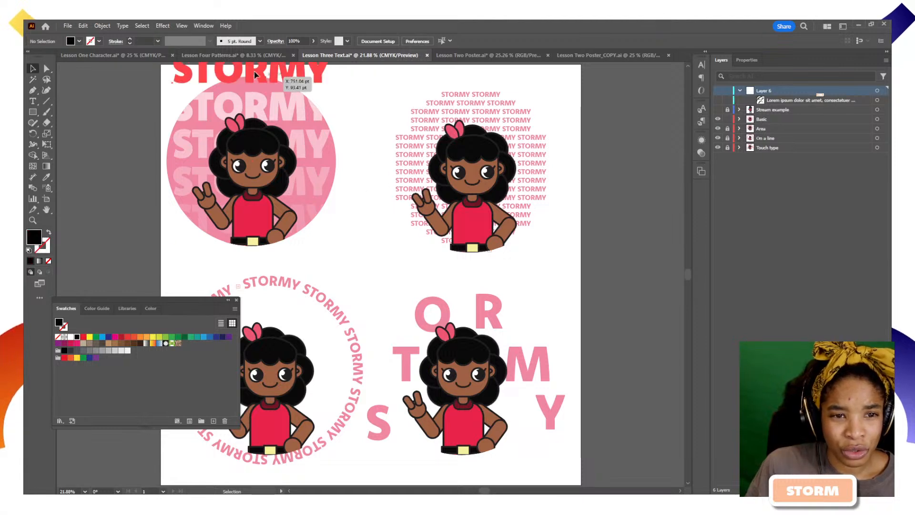
pyautogui.click(236, 55)
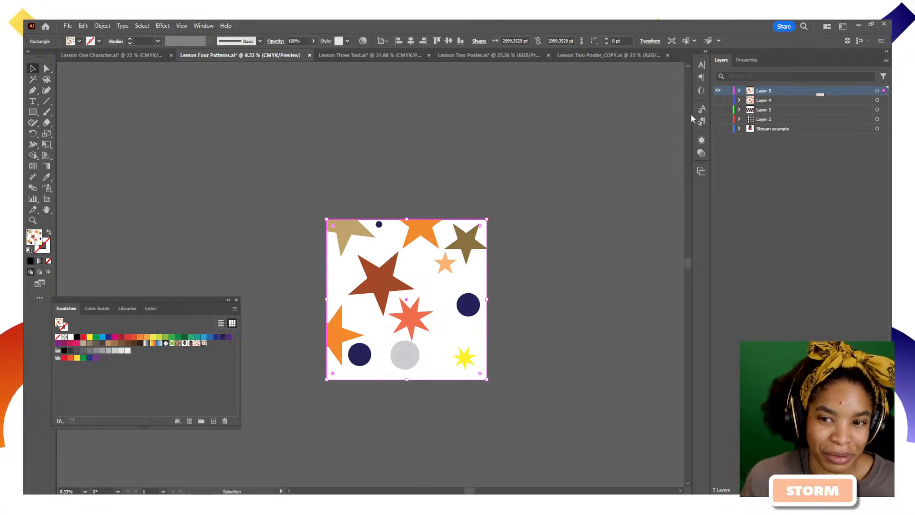
# Step: Hide Layer 5, show Layer 3, and select its grid repeat of the character for a closer view
pyautogui.click(718, 90)
pyautogui.click(718, 110)
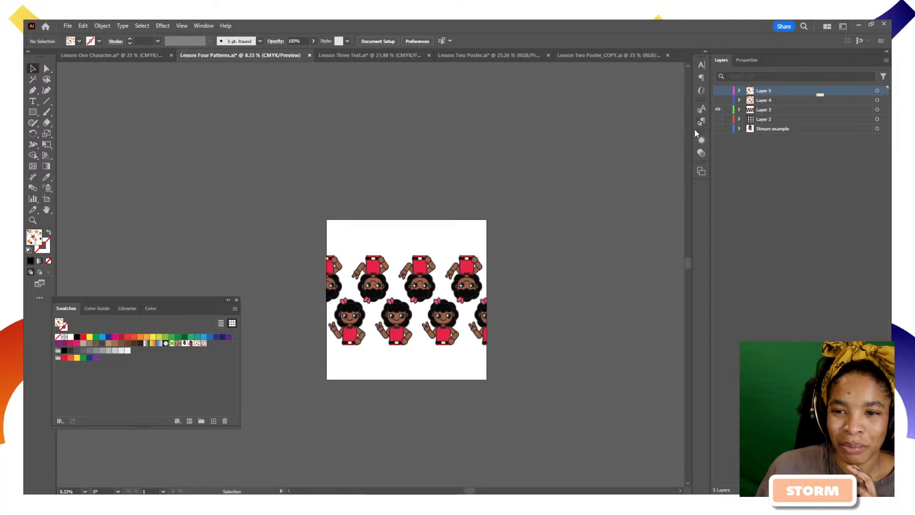
pyautogui.click(409, 311)
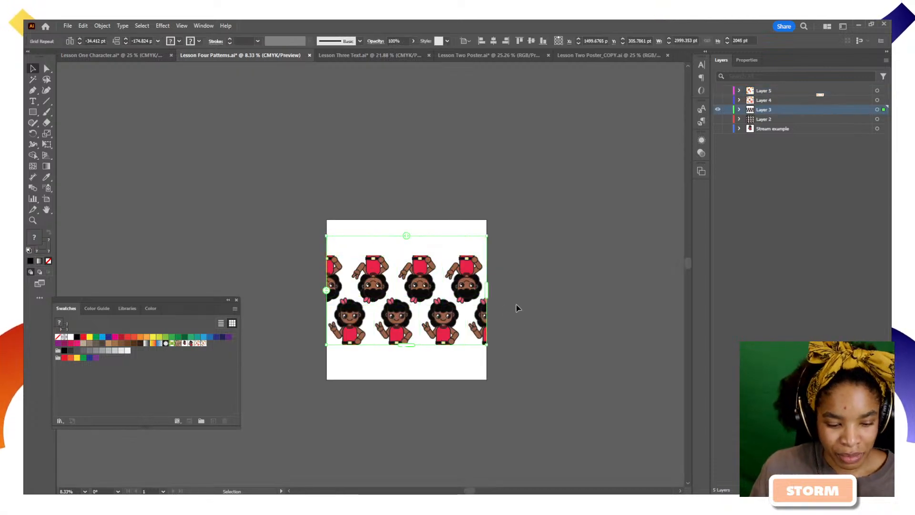
pyautogui.press('z')
pyautogui.hotkey('ctrl', '-')
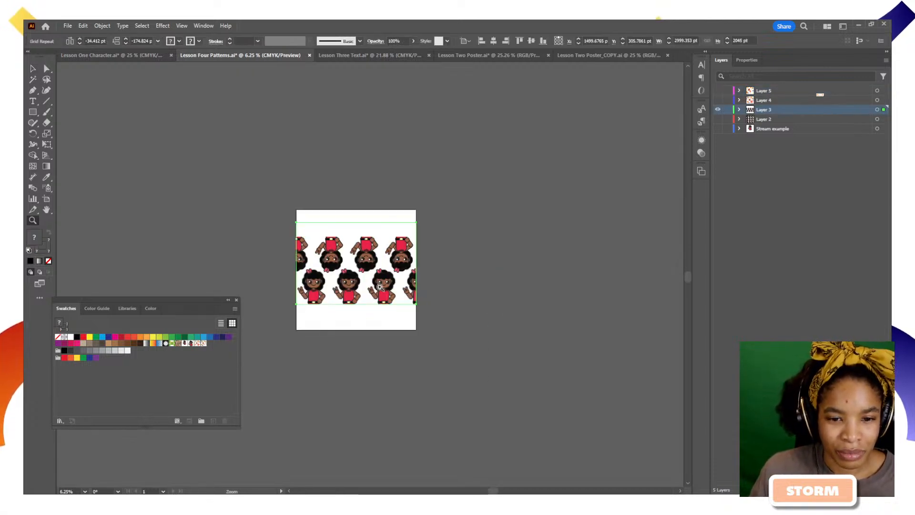
pyautogui.click(362, 285)
pyautogui.click(362, 285)
pyautogui.moveTo(418, 244); pyautogui.dragTo(429, 296)
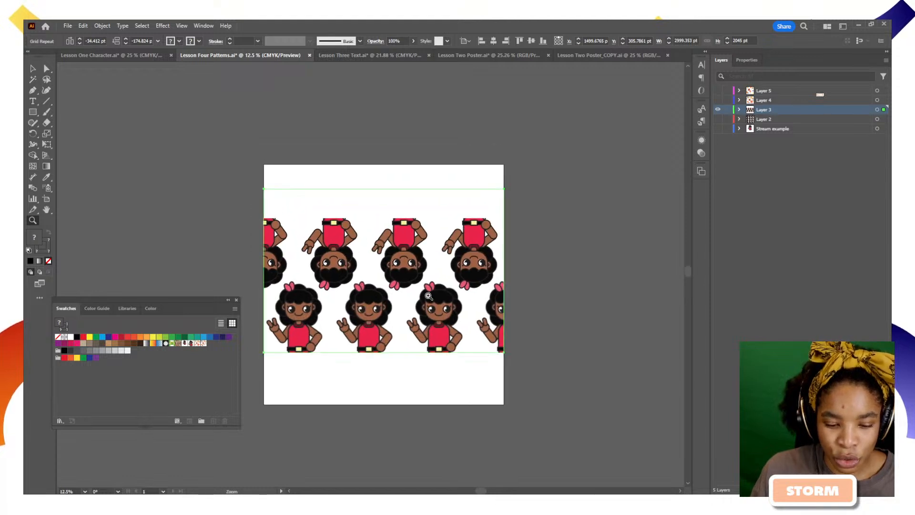
pyautogui.press('v')
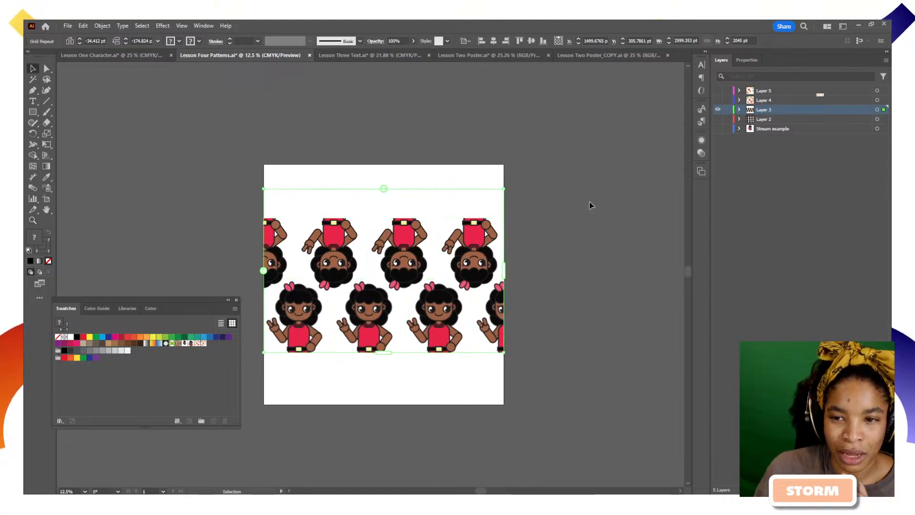
# Step: Look up the Repeat commands for the character grid without applying one, keeping the grid selected
pyautogui.click(102, 26)
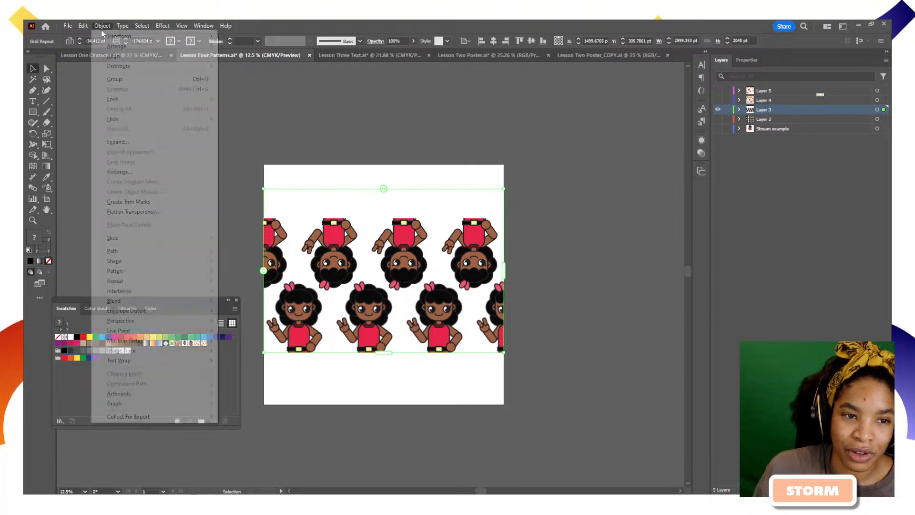
pyautogui.moveTo(164, 252)
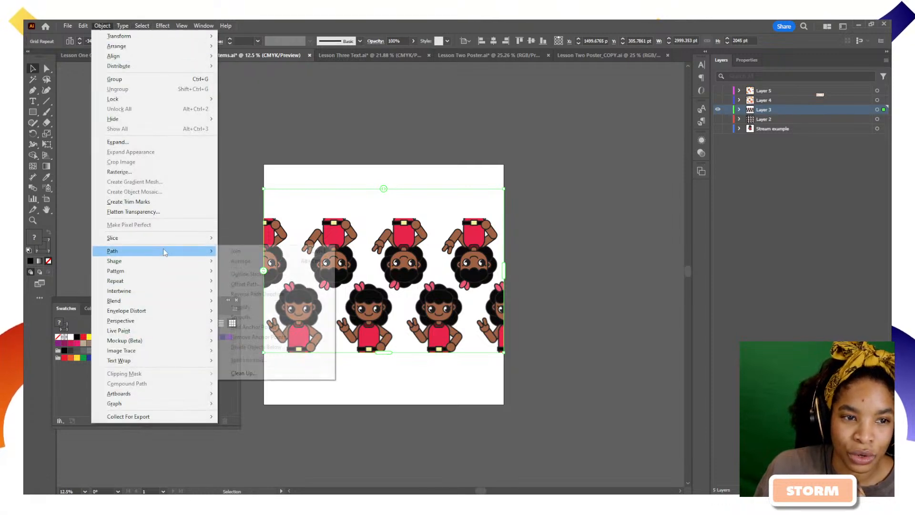
pyautogui.moveTo(166, 280)
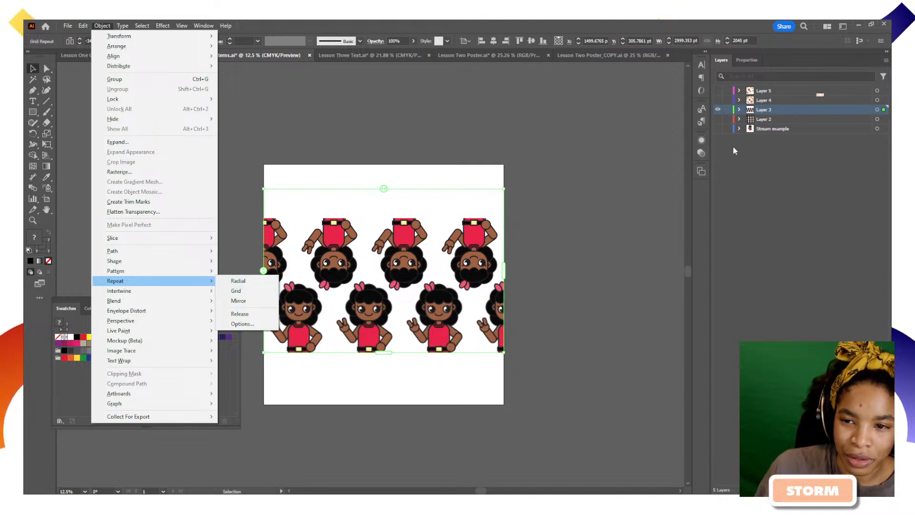
pyautogui.click(413, 274)
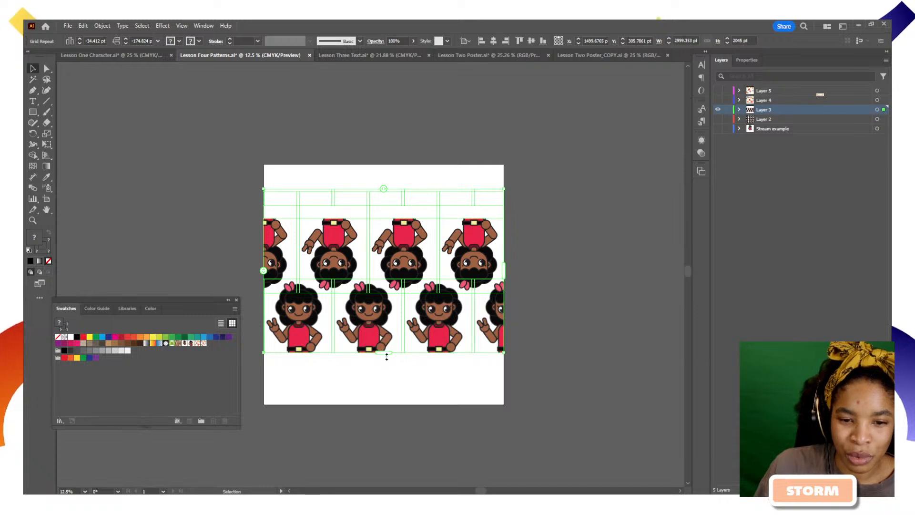
# Step: Enlarge the character grid repeat to about 3468 by 4004 pt and tighten its horizontal and vertical spacing so the characters overlap
pyautogui.moveTo(384, 351); pyautogui.dragTo(394, 443)
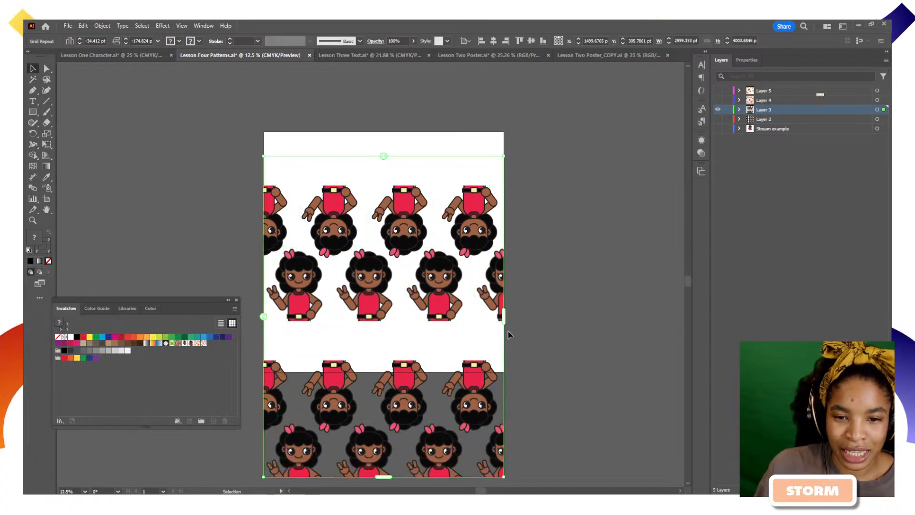
pyautogui.moveTo(504, 321); pyautogui.dragTo(541, 317)
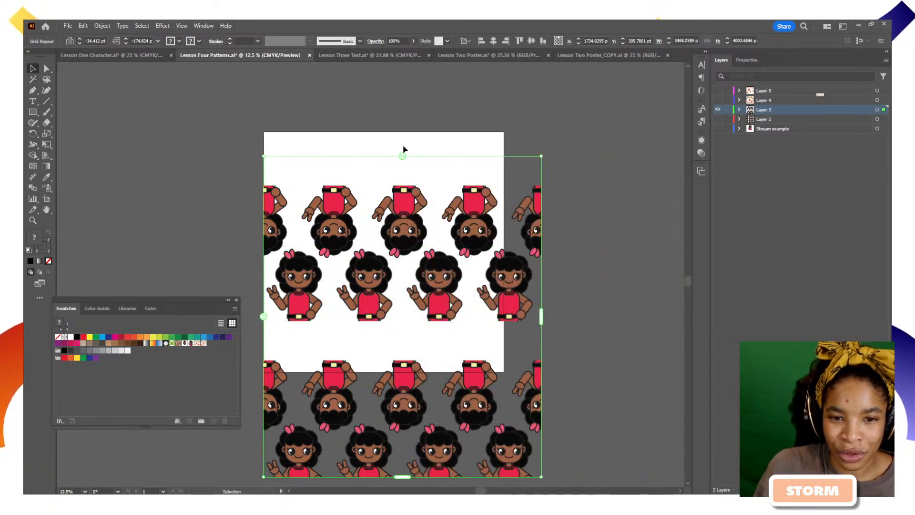
pyautogui.moveTo(403, 157); pyautogui.dragTo(331, 157)
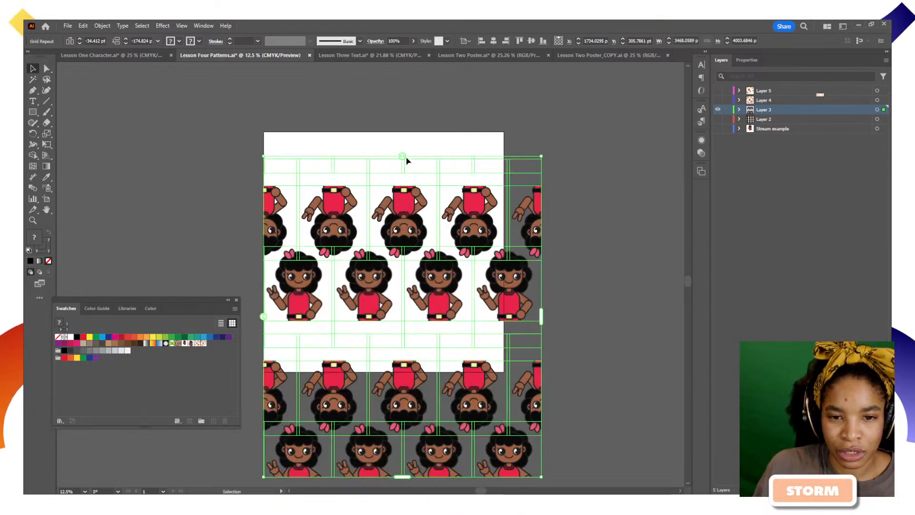
pyautogui.moveTo(404, 157)
pyautogui.mouseDown()
pyautogui.moveTo(431, 158)
pyautogui.moveTo(409, 158)
pyautogui.mouseUp()
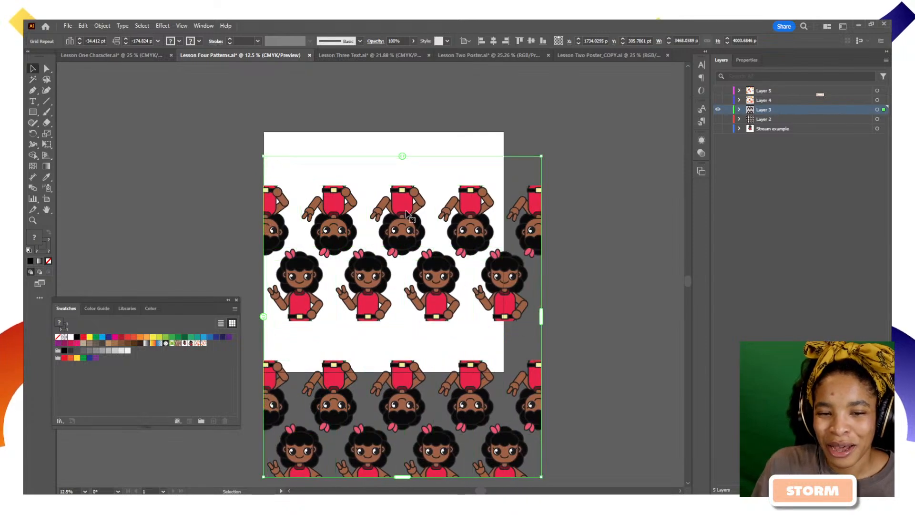
pyautogui.moveTo(265, 320); pyautogui.dragTo(267, 263)
pyautogui.click(576, 339)
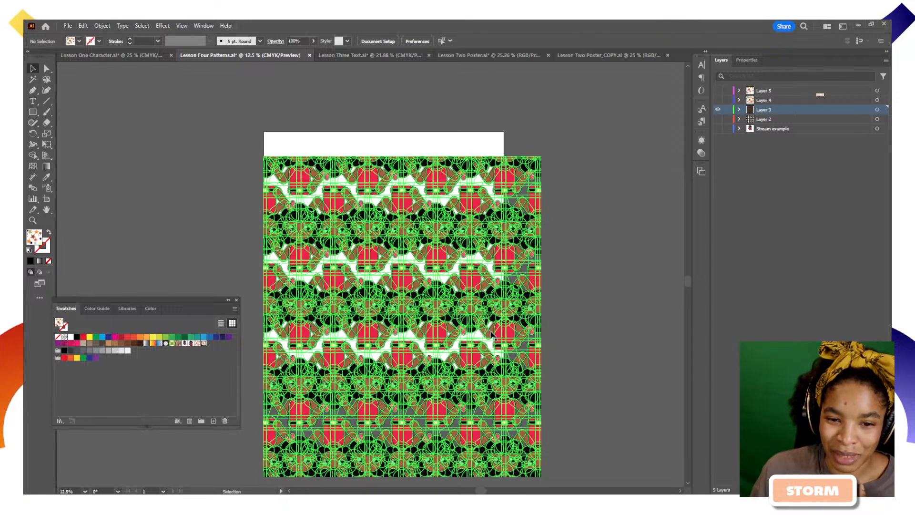
# Step: Centre the character grid repeat horizontally and vertically on the artboard, leaving it deselected
pyautogui.click(491, 314)
pyautogui.click(494, 41)
pyautogui.click(532, 42)
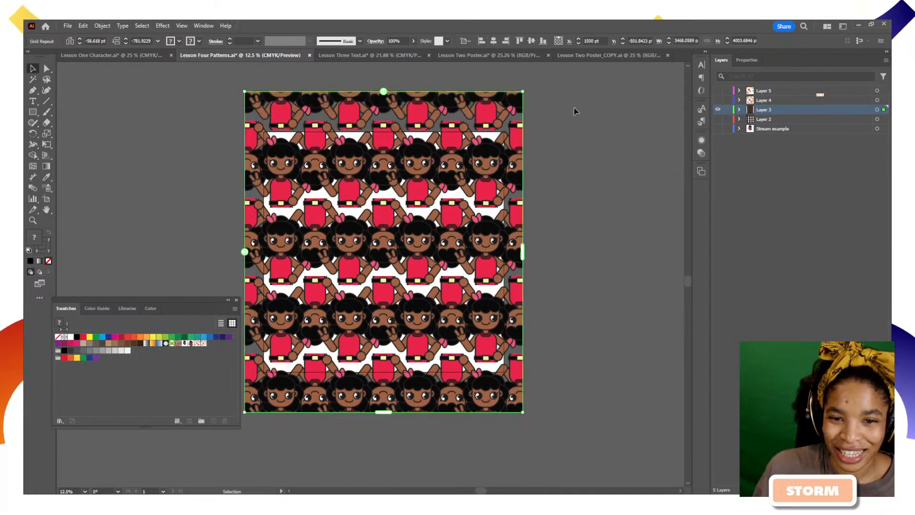
pyautogui.click(595, 219)
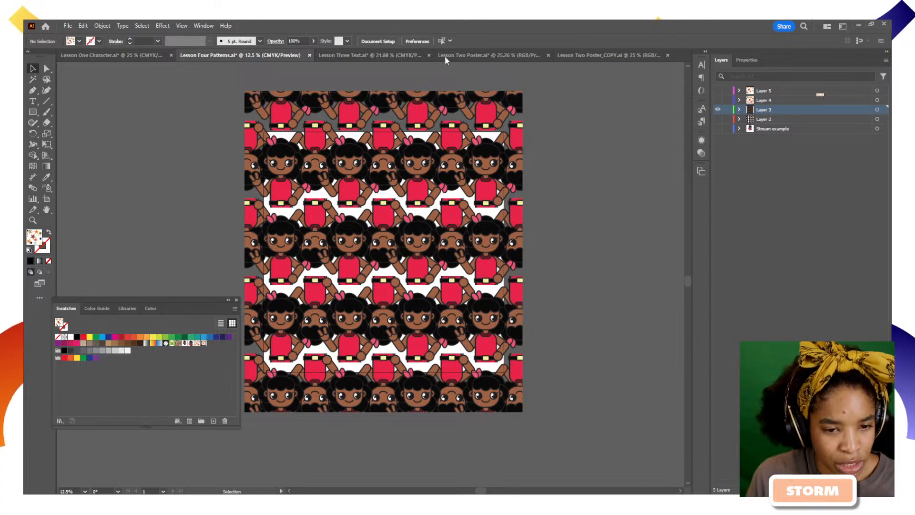
# Step: Review the Lesson One Character, Lesson Four Patterns, Lesson Three Text and Lesson Two Poster_COPY documents in turn
pyautogui.click(112, 55)
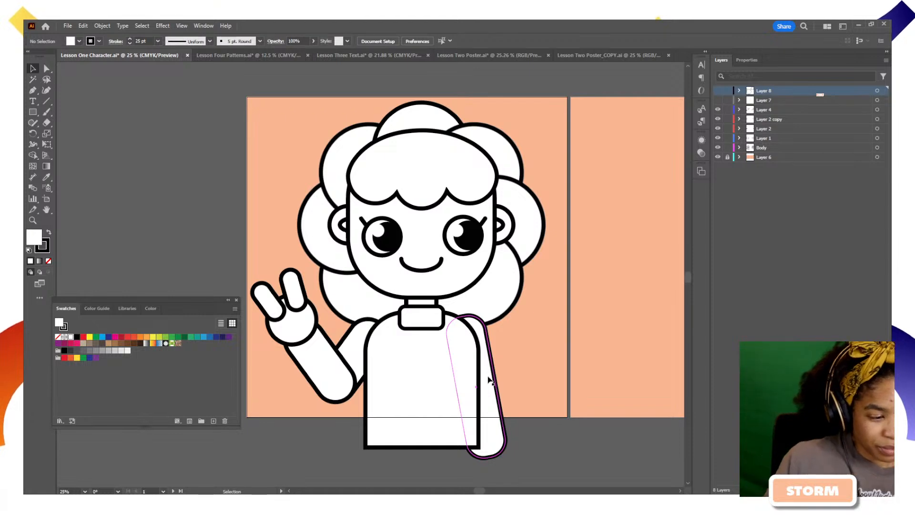
pyautogui.moveTo(407, 368); pyautogui.dragTo(351, 387)
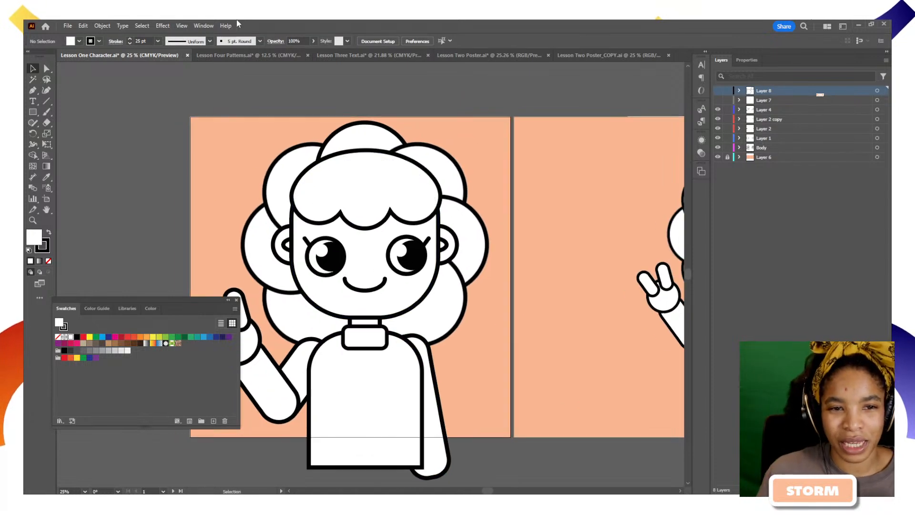
pyautogui.click(250, 56)
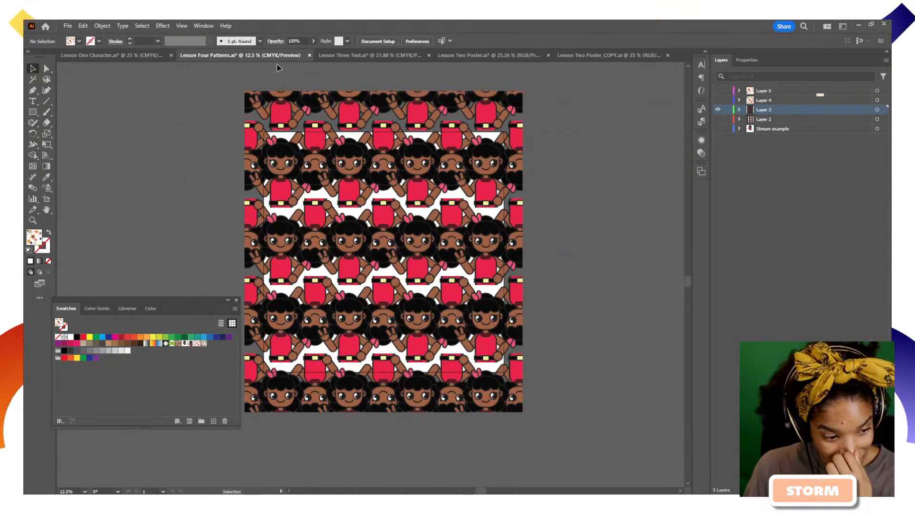
pyautogui.click(344, 56)
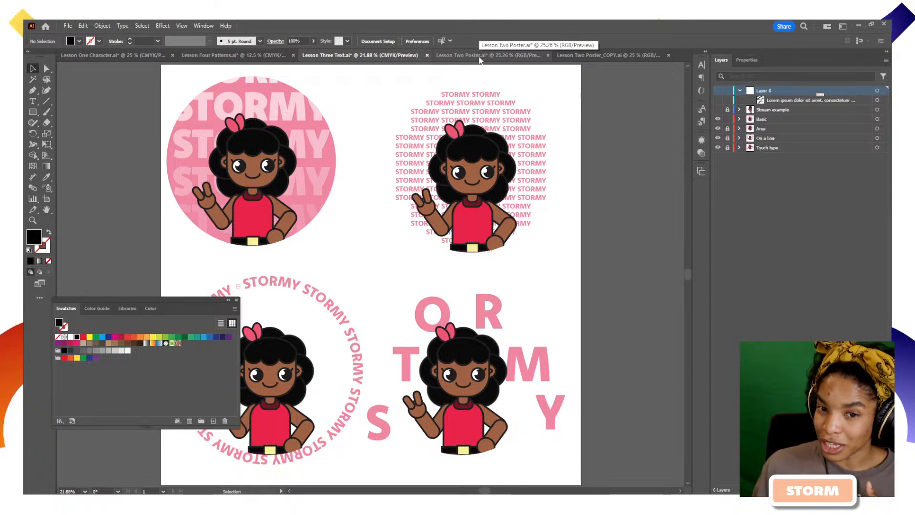
pyautogui.click(619, 56)
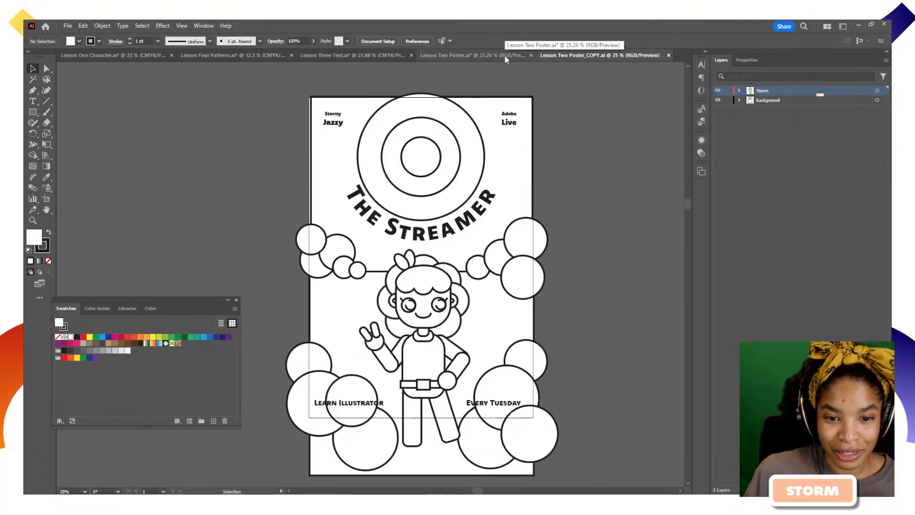